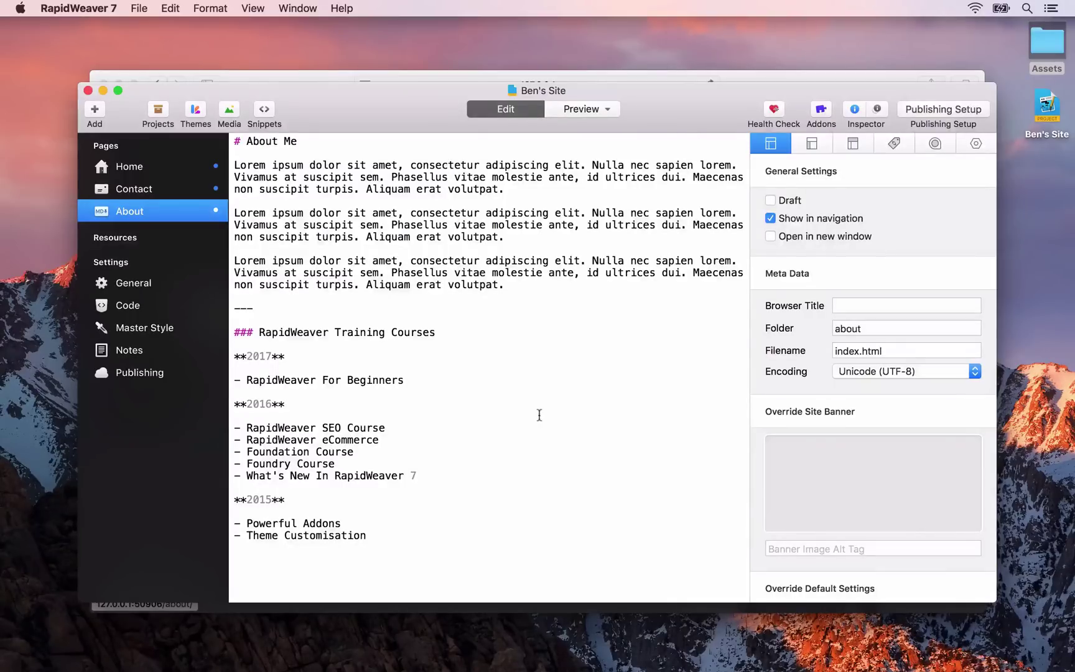
- Preview the About page locally in Safari with Cmd+Option+P
{"action": "key", "text": "super+alt+p"}
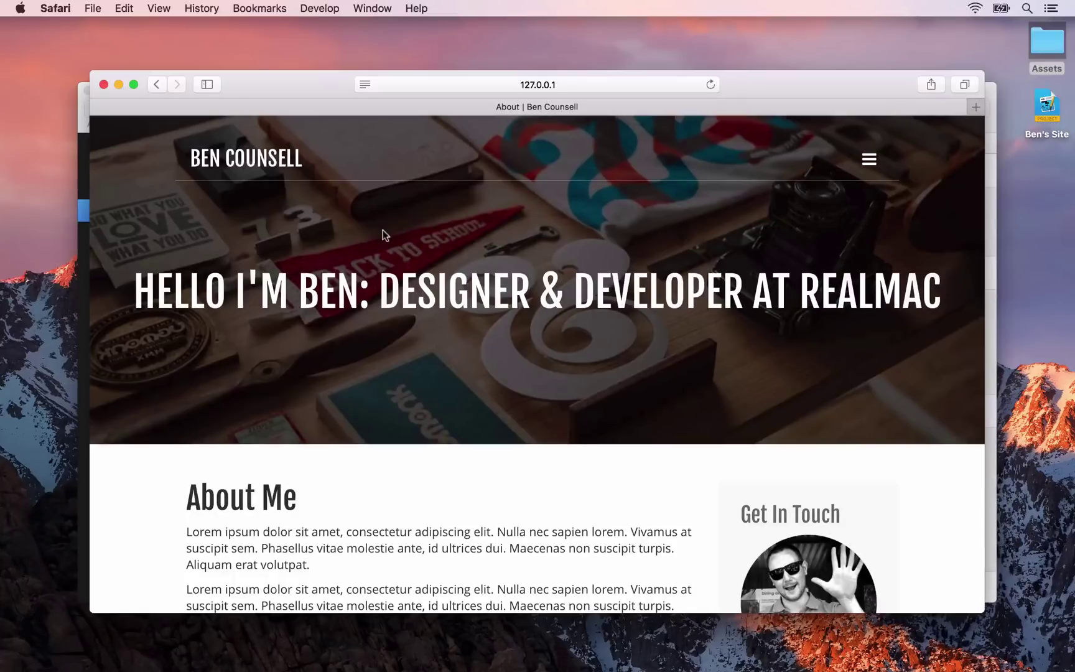
- Confirm 'Show Develop menu in menu bar' is enabled in Safari's Advanced preferences
{"action": "left_click", "coordinate": [320, 7]}
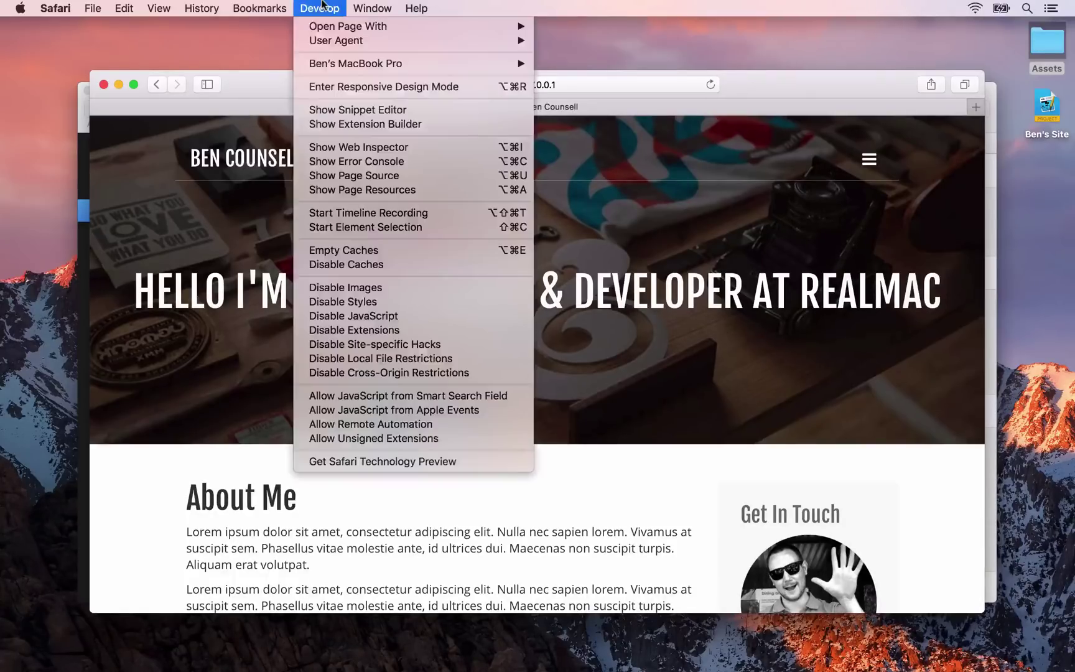
{"action": "left_click", "coordinate": [322, 5]}
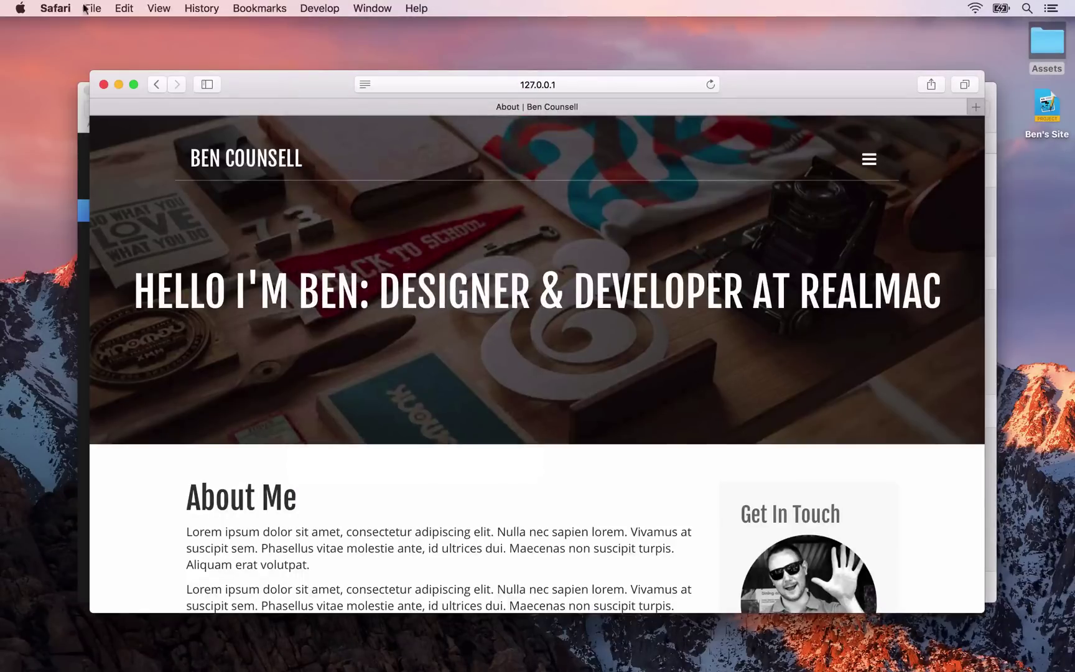
{"action": "left_click", "coordinate": [62, 9]}
{"action": "left_click", "coordinate": [75, 68]}
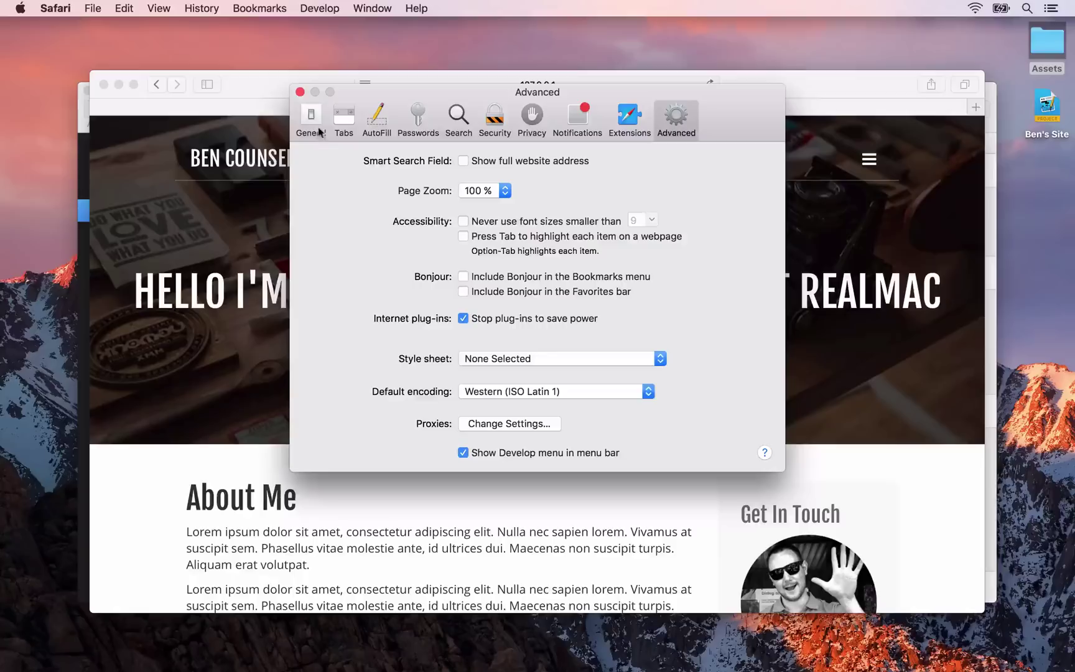
{"action": "left_click", "coordinate": [300, 92]}
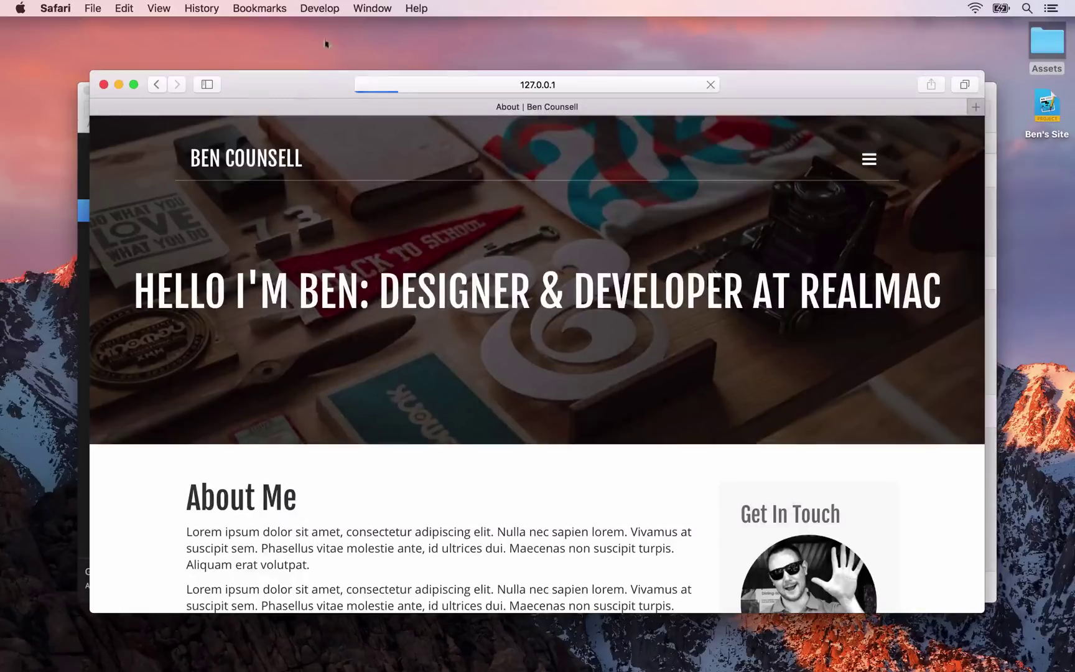
{"action": "left_click", "coordinate": [324, 7]}
{"action": "left_click", "coordinate": [324, 8]}
- Inspect the About page's <head> in Web Inspector to locate its <title> tag, then return to RapidWeaver
{"action": "right_click", "coordinate": [305, 369]}
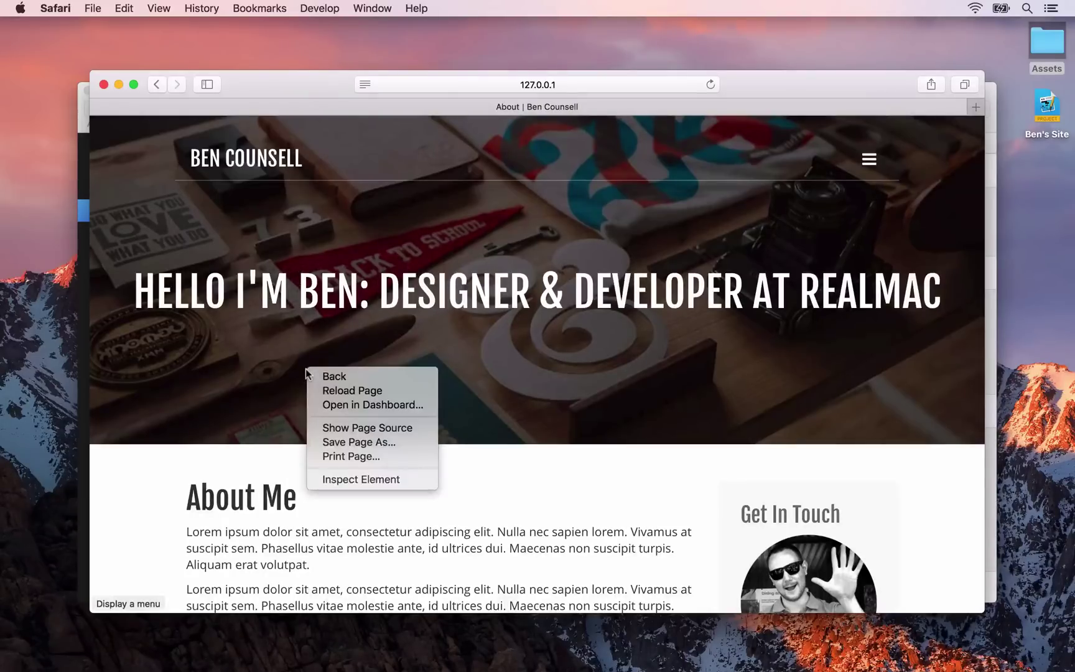
{"action": "left_click", "coordinate": [346, 480]}
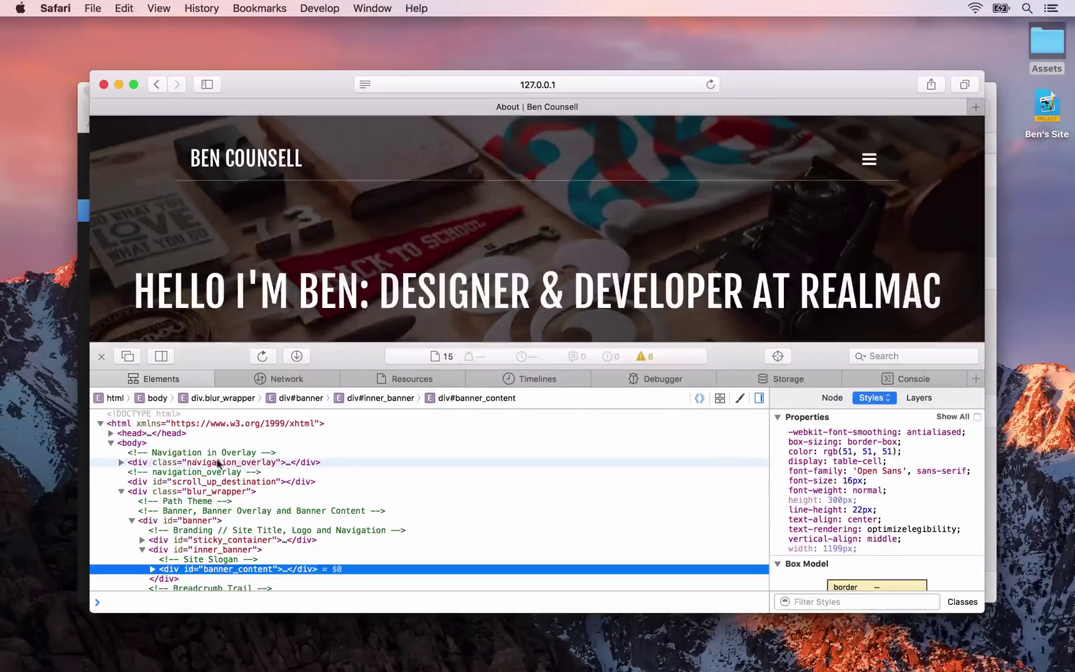
{"action": "left_click", "coordinate": [112, 443]}
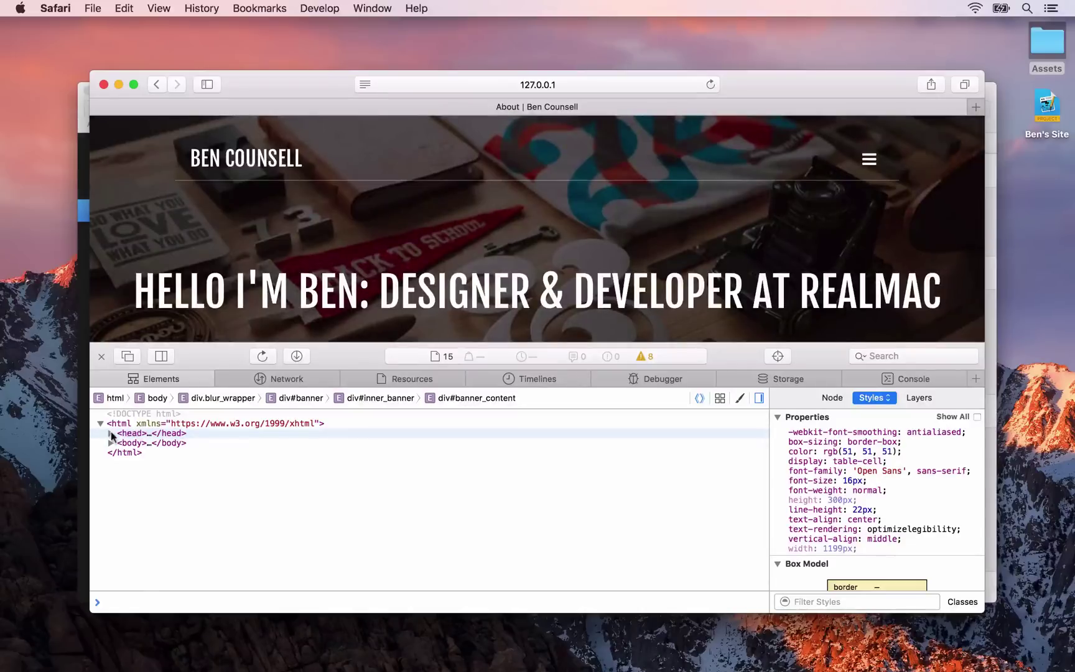
{"action": "left_click", "coordinate": [111, 433]}
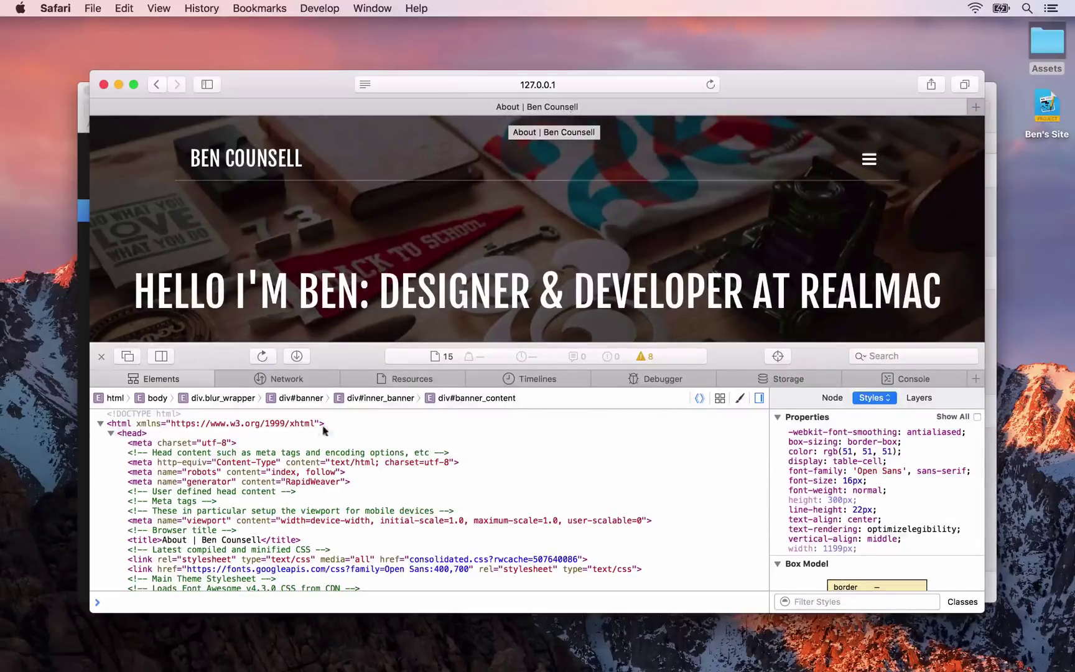
{"action": "left_click", "coordinate": [132, 540]}
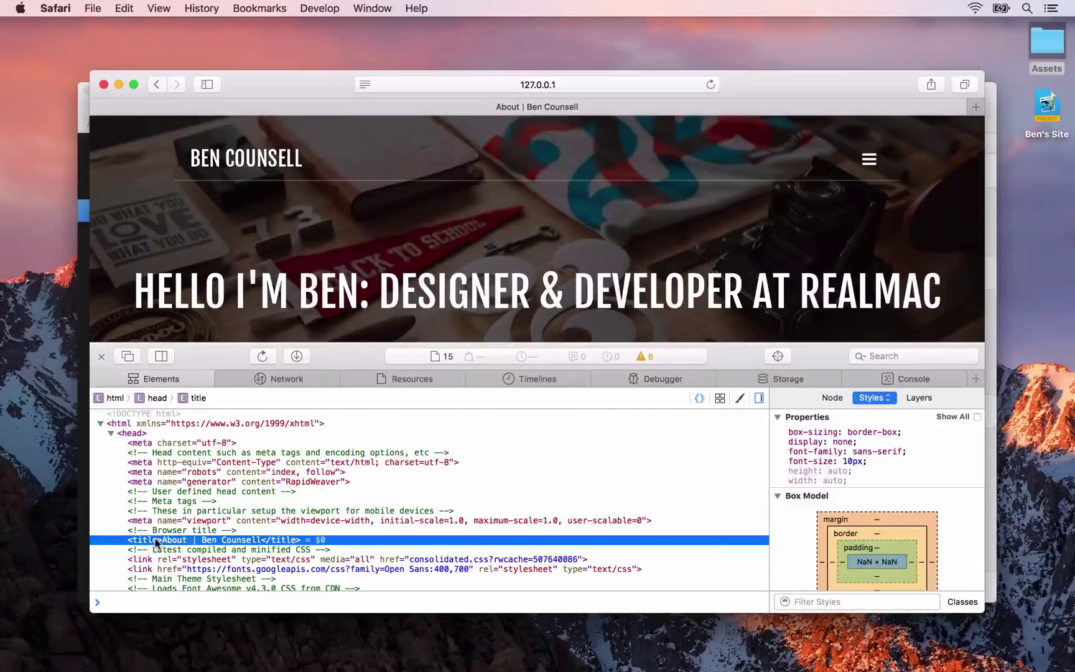
{"action": "key", "text": "super+Tab"}
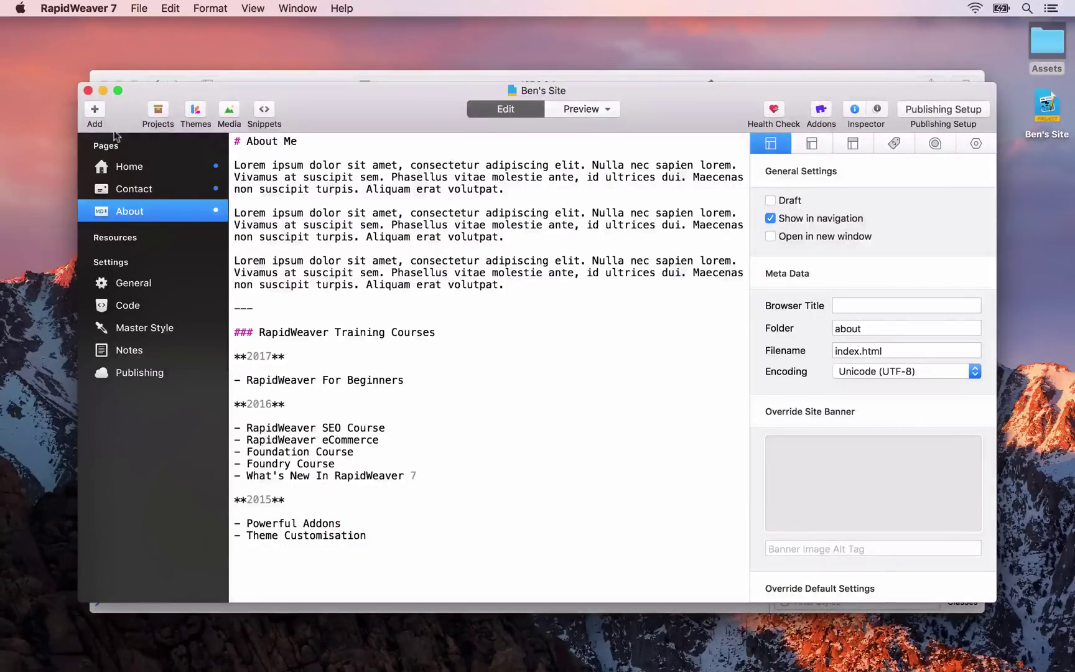
- Set the Home page's browser title to the owner's name plus 'is a designer and devloper at Realmac Software'
{"action": "left_click", "coordinate": [133, 171]}
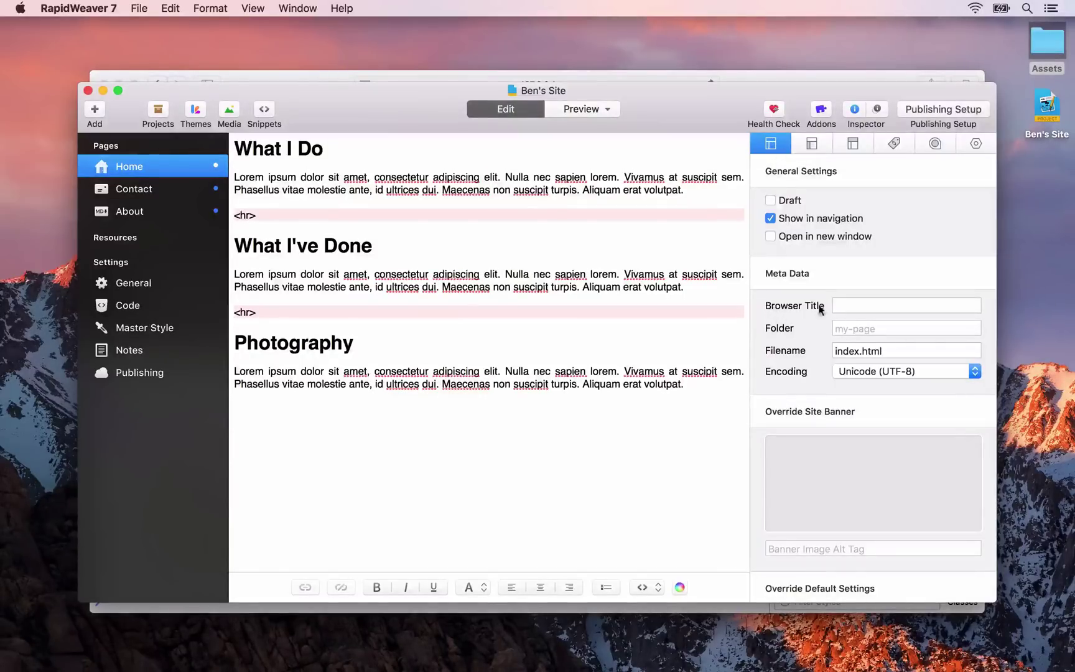
{"action": "left_click", "coordinate": [841, 305]}
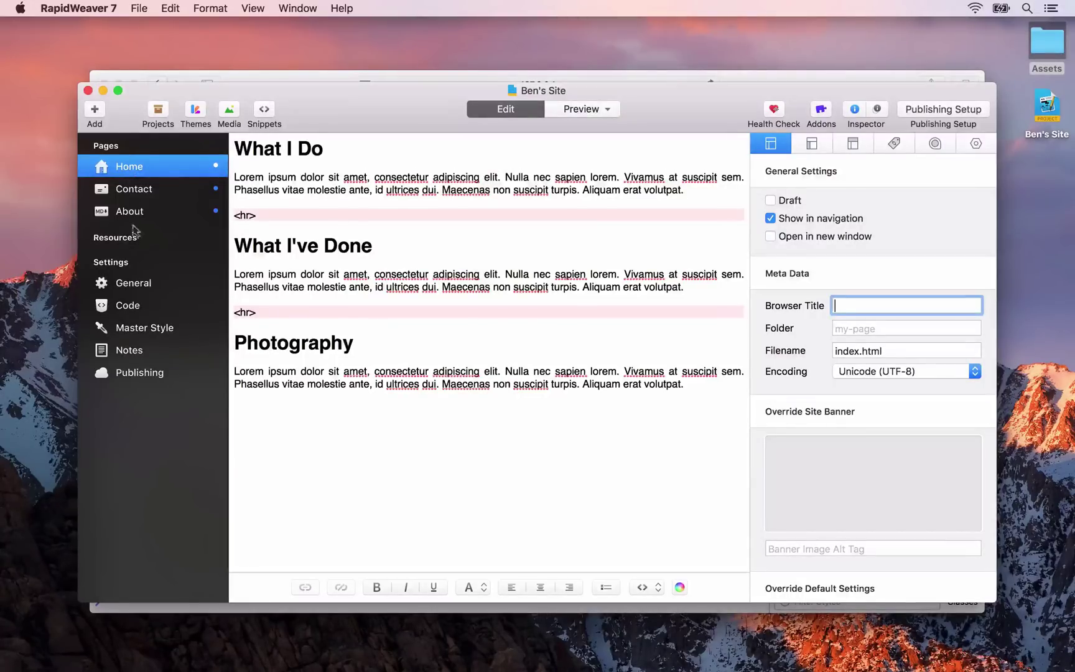
{"action": "left_click", "coordinate": [137, 285]}
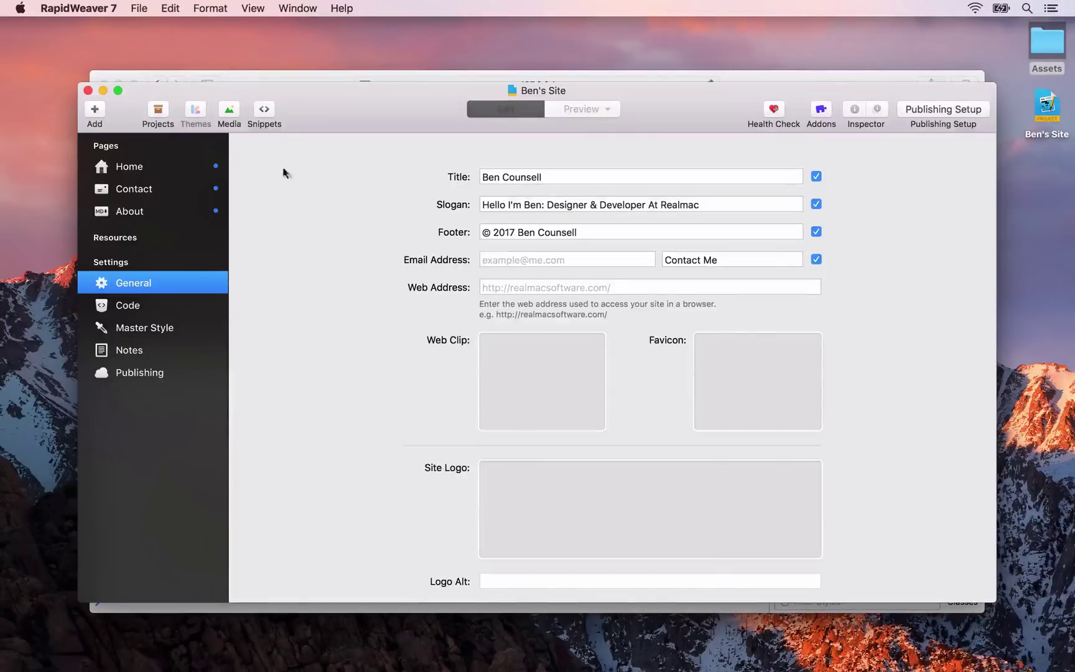
{"action": "left_click", "coordinate": [156, 165]}
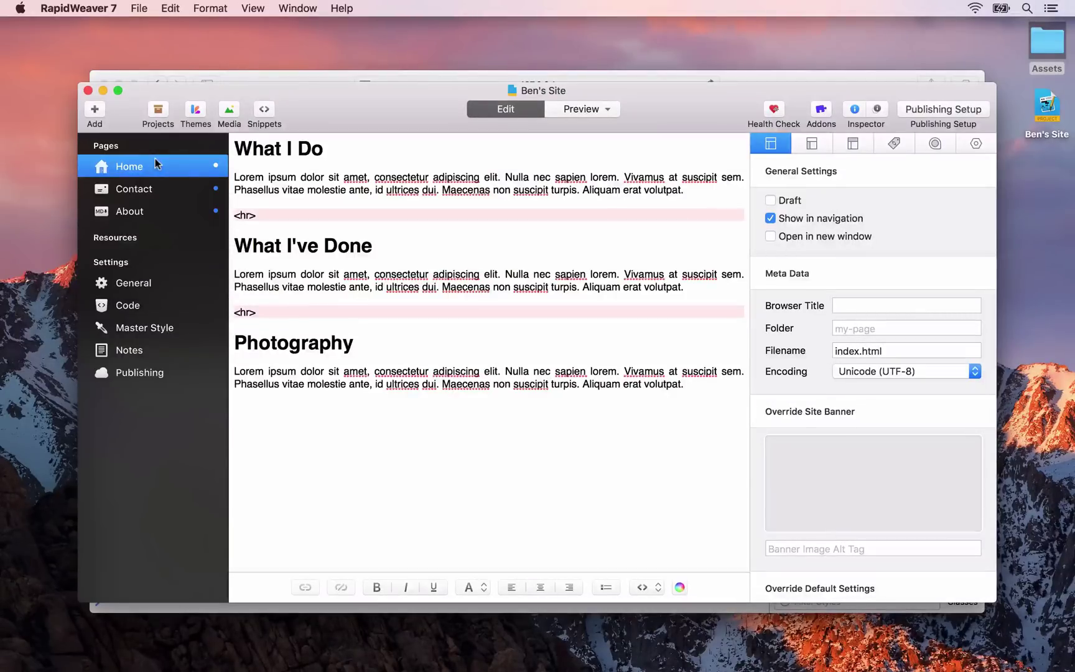
{"action": "left_click", "coordinate": [848, 305]}
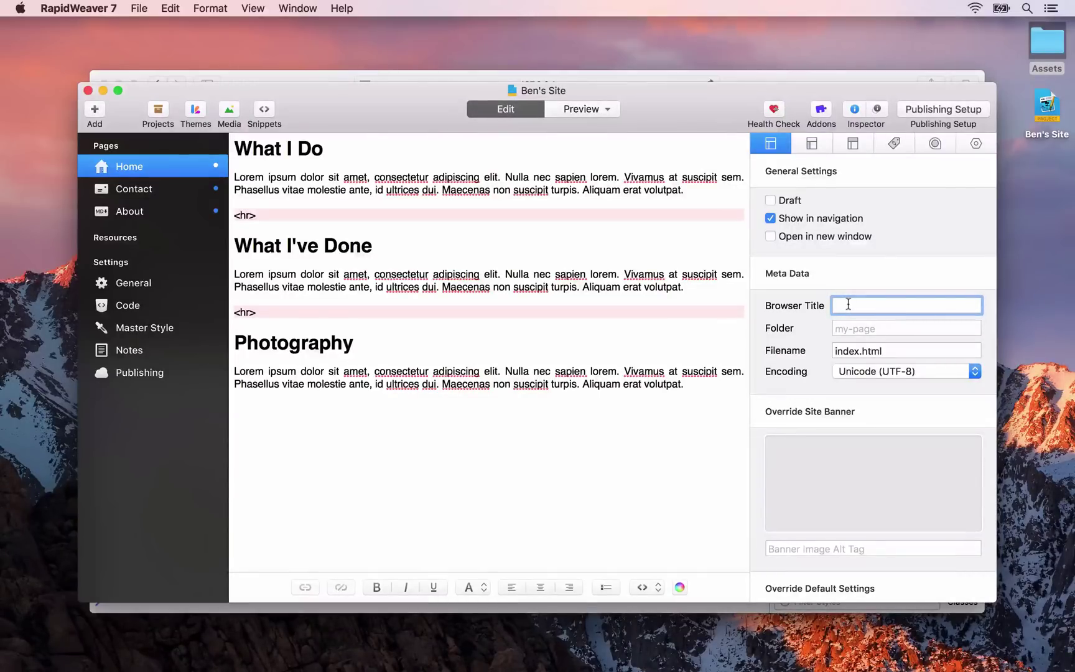
{"action": "type", "text": "Ben Counsel"}
{"action": "type", "text": "l is a designer and dev"}
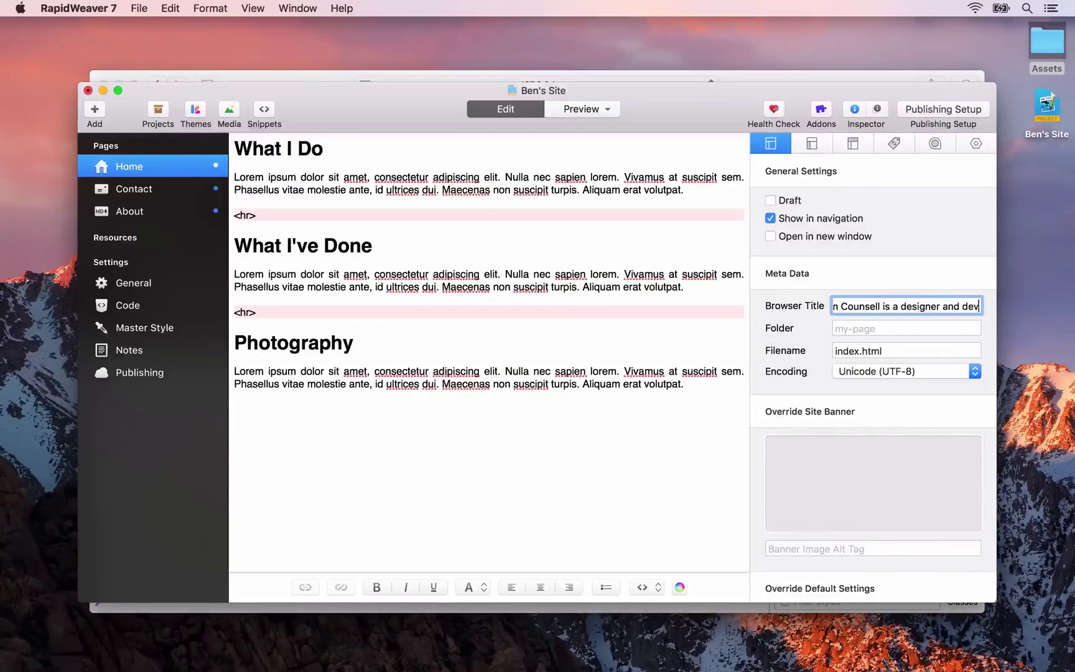
{"action": "type", "text": "loper at R"}
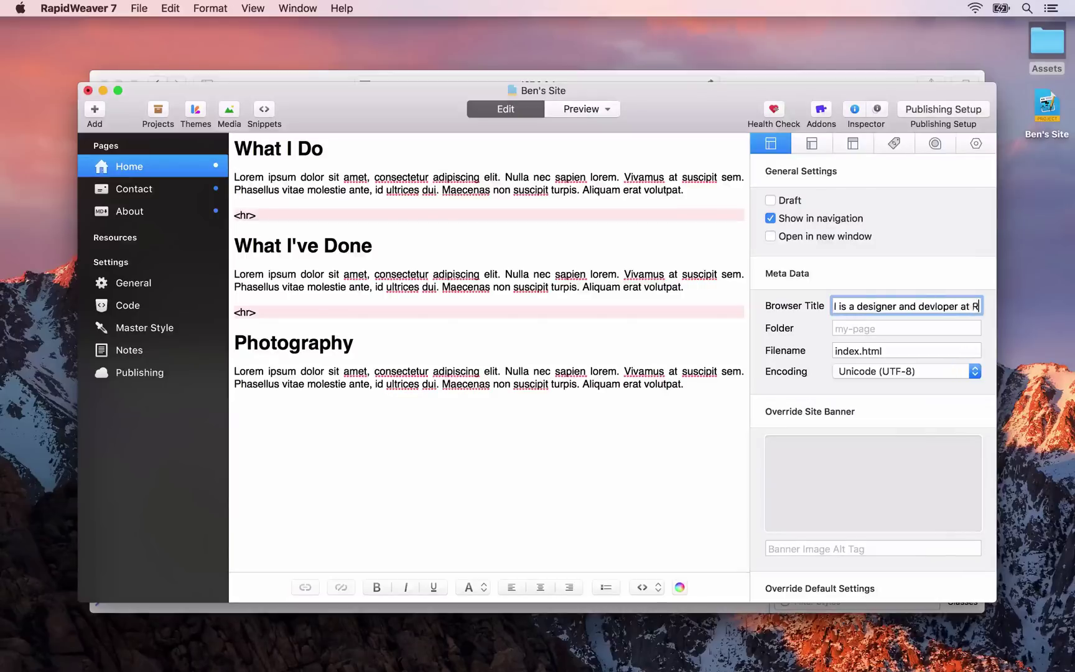
{"action": "type", "text": "ealmac Softwar"}
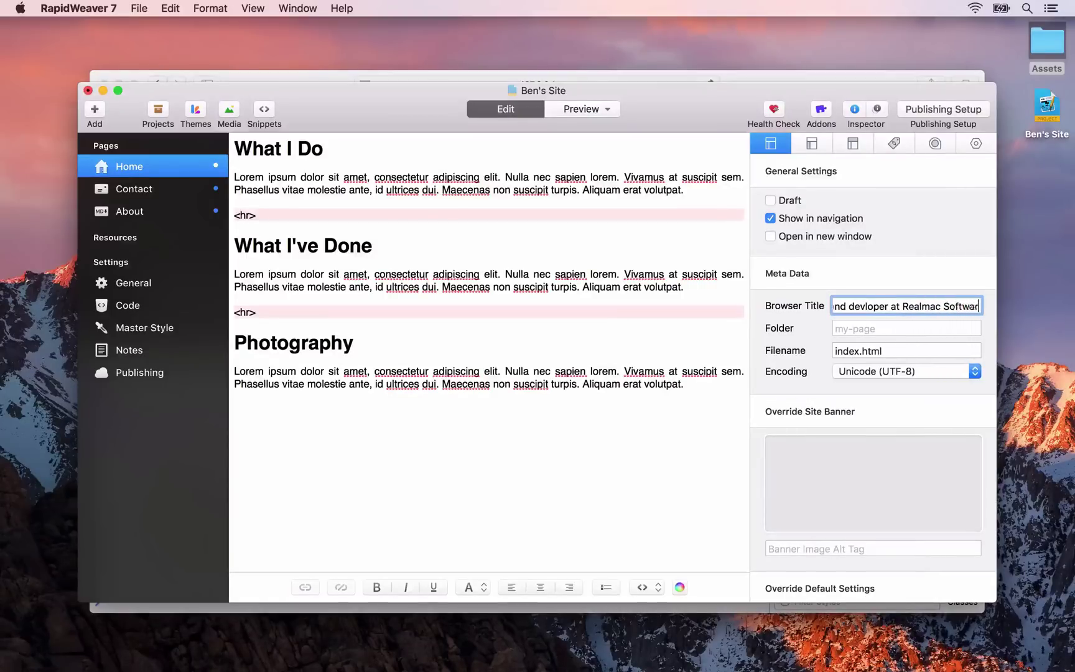
{"action": "type", "text": "e"}
{"action": "key", "text": "Tab"}
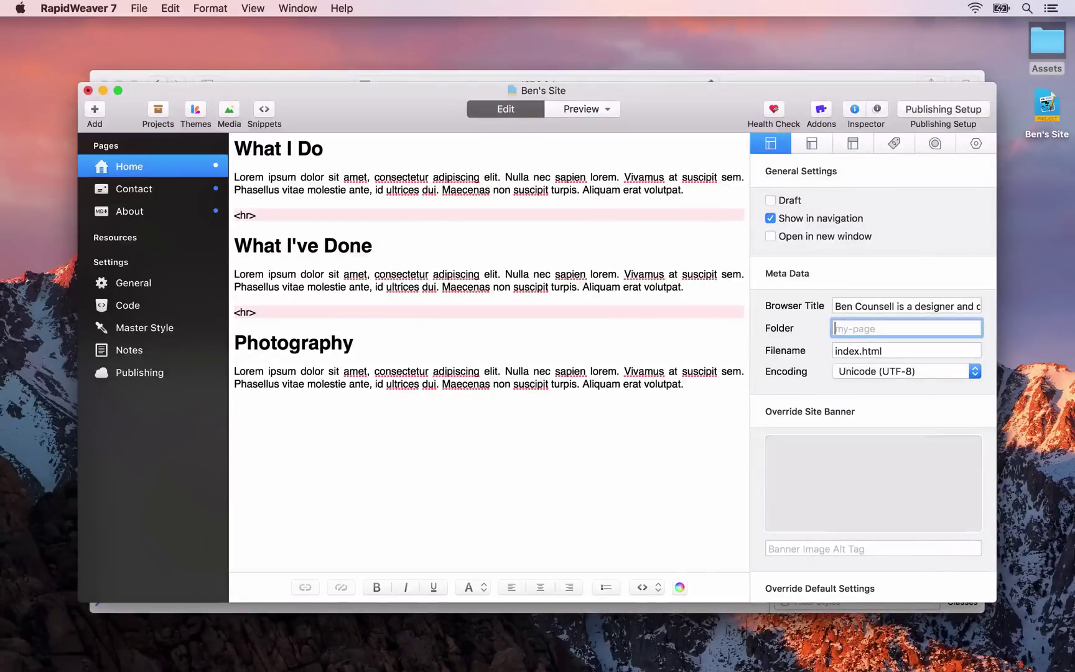
{"action": "key", "text": "super+Tab"}
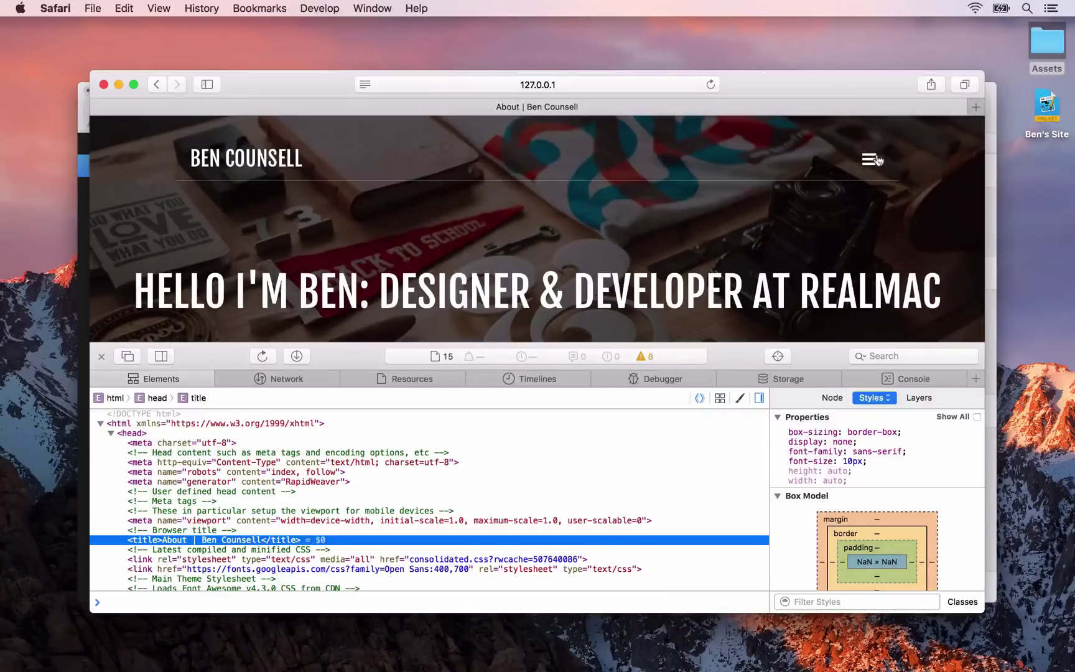
- Reload the preview, go to Home, and check the new <title> tag in Web Inspector
{"action": "key", "text": "super+r"}
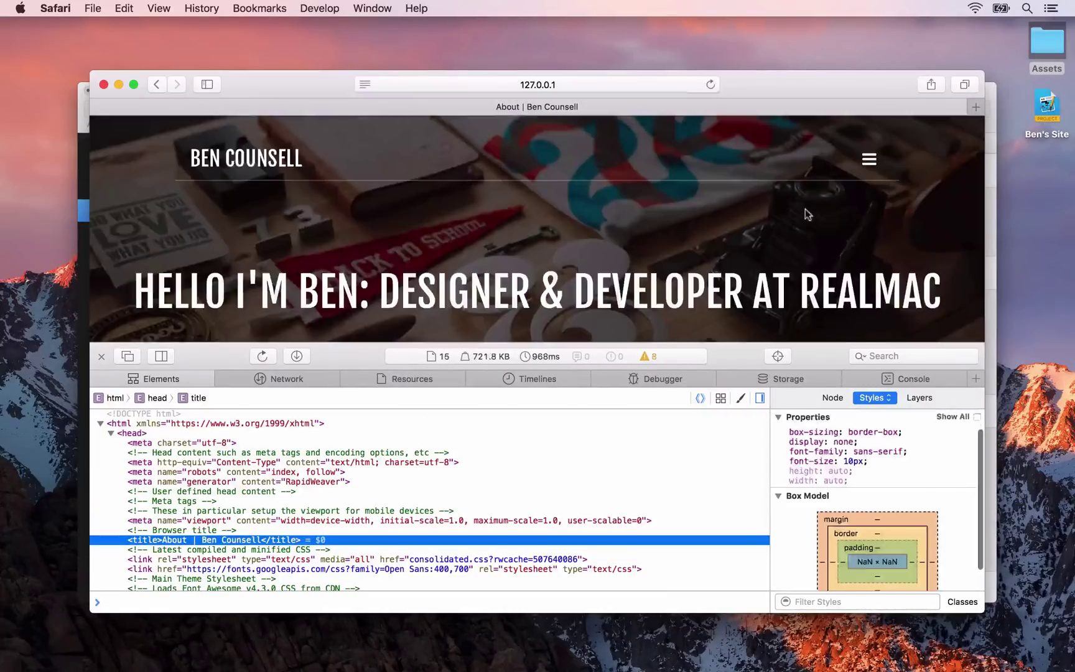
{"action": "left_click", "coordinate": [869, 159]}
{"action": "left_click", "coordinate": [224, 227]}
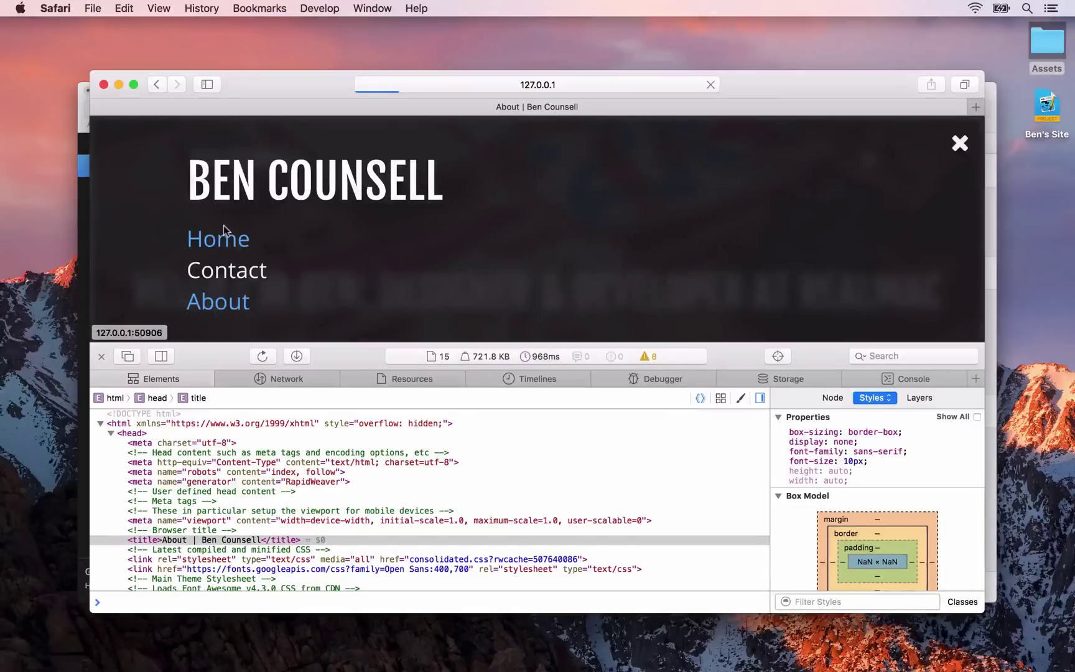
{"action": "left_click", "coordinate": [113, 434]}
{"action": "left_click", "coordinate": [111, 433]}
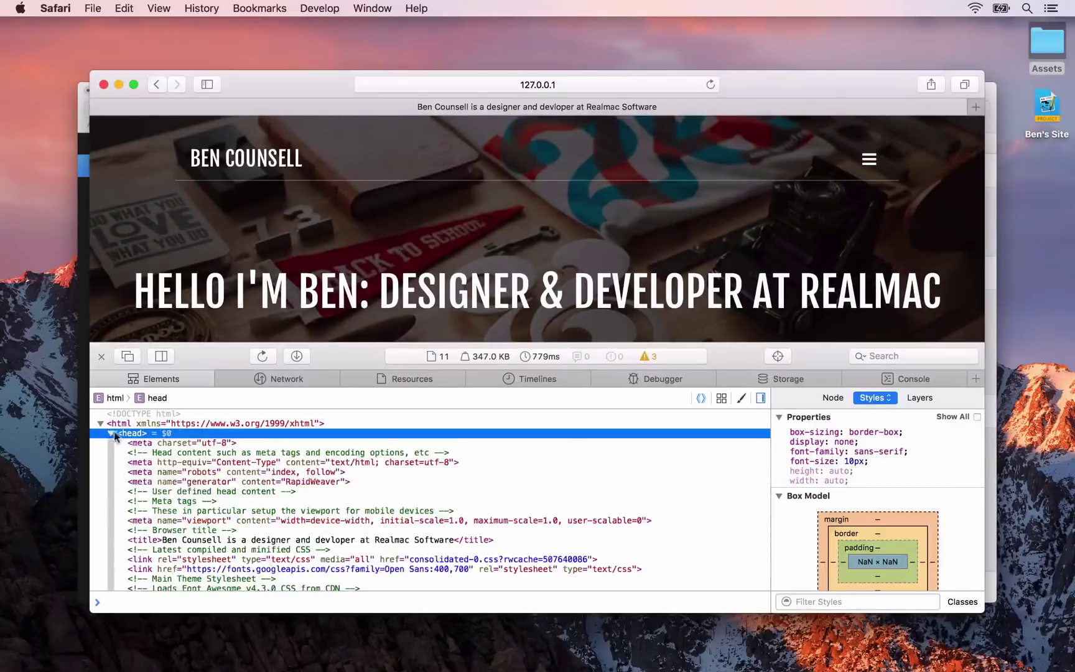
{"action": "left_click", "coordinate": [161, 540]}
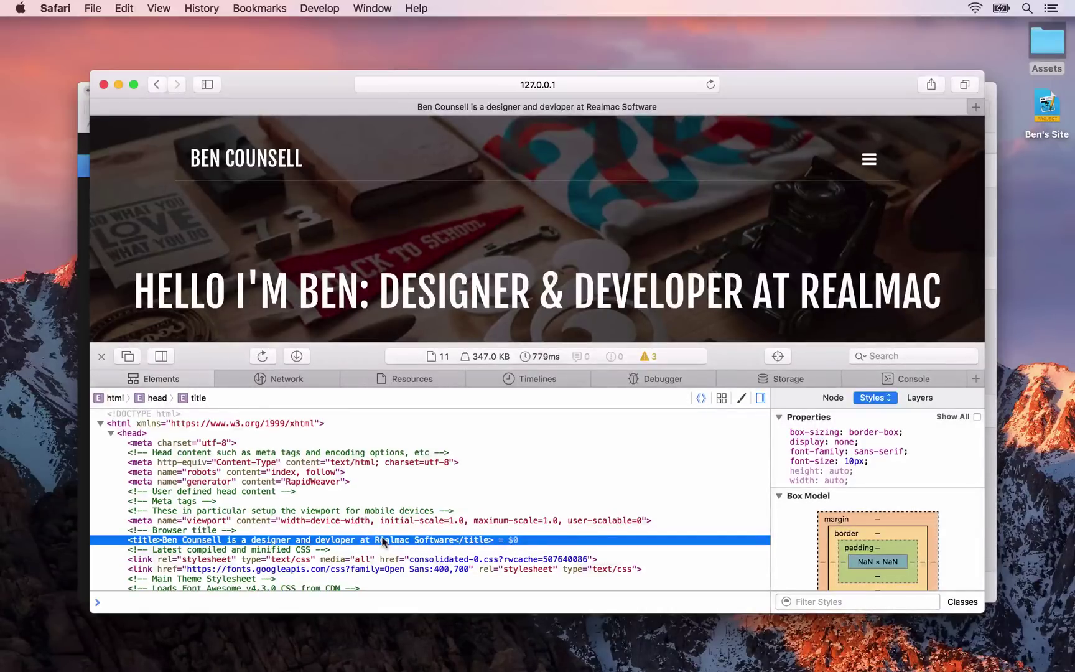
- Search Google for 'rapidweaver' and highlight RapidWeaver's description in the first result
{"action": "key", "text": "super+t"}
{"action": "type", "text": "rap"}
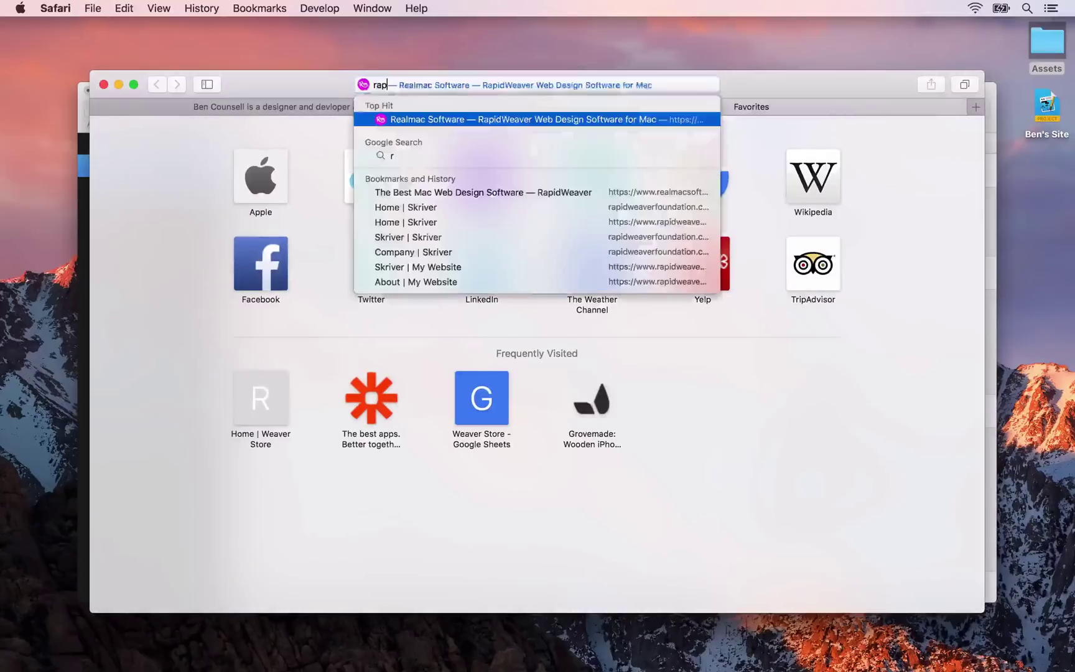
{"action": "type", "text": "idweaver"}
{"action": "key", "text": "Delete"}
{"action": "key", "text": "Return"}
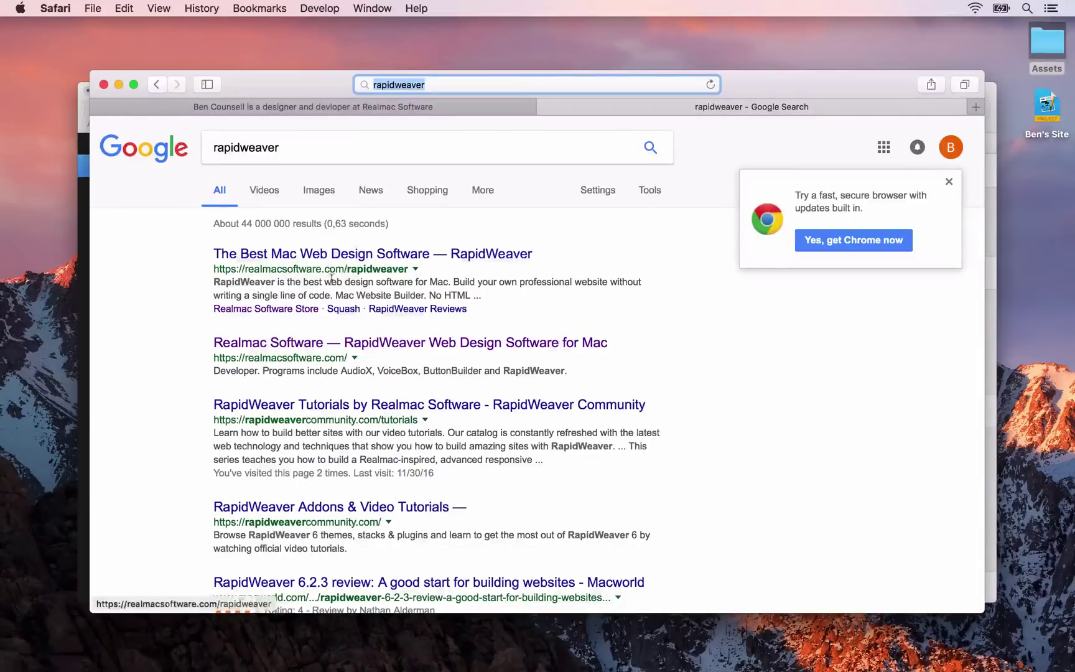
{"action": "left_click_drag", "start_coordinate": [213, 281], "coordinate": [485, 295]}
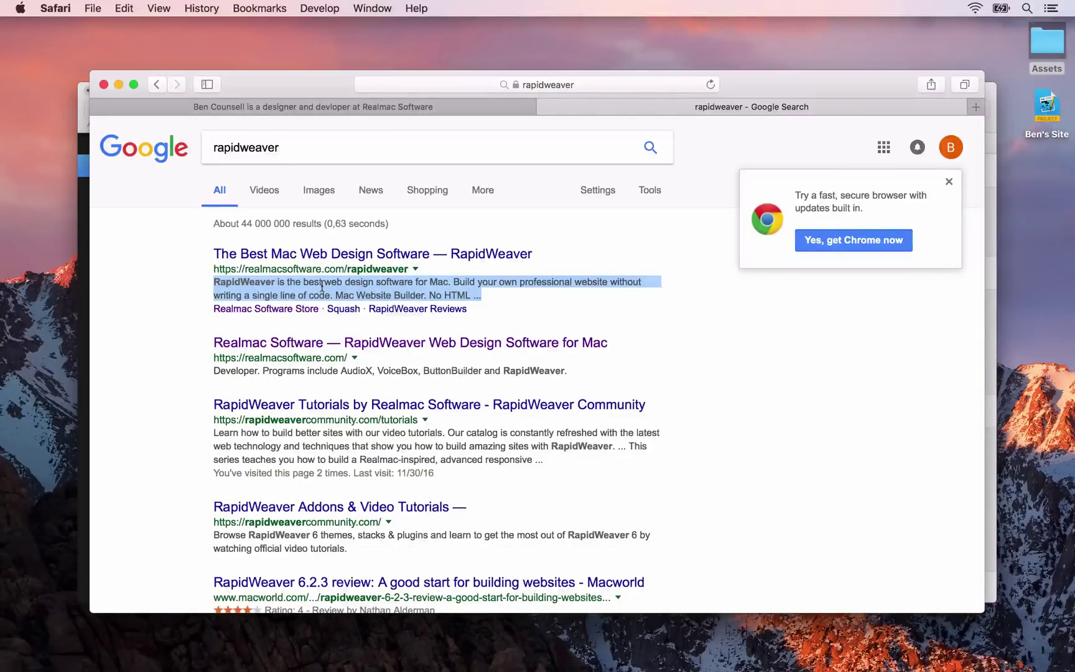
- Close the search tab, reload the site preview, and return to RapidWeaver
{"action": "key", "text": "super+w"}
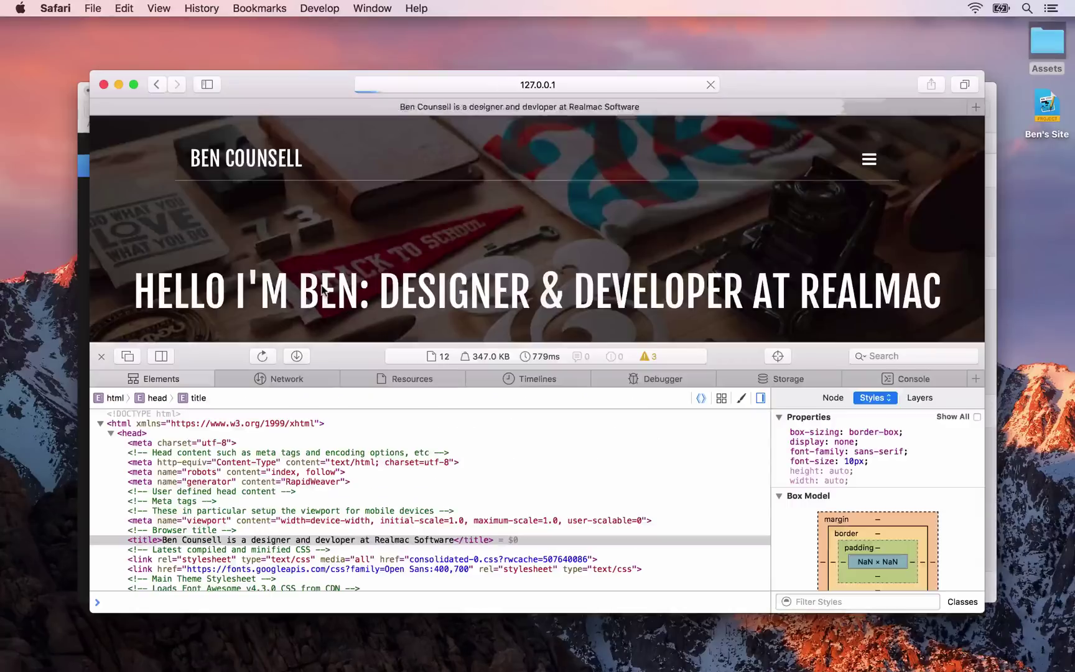
{"action": "key", "text": "super+r"}
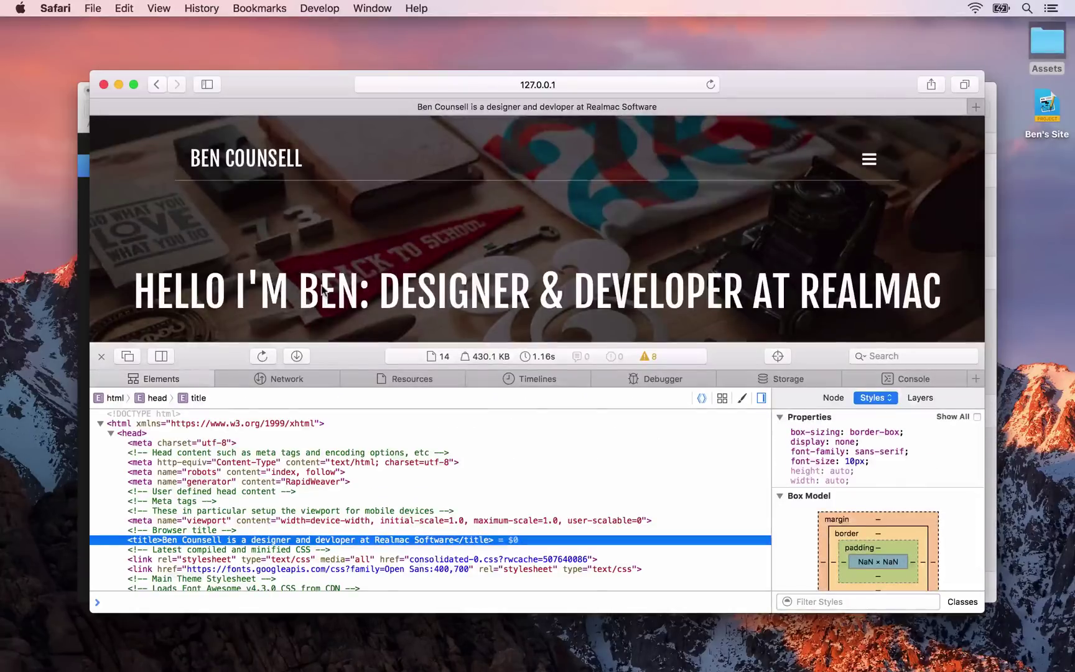
{"action": "key", "text": "super+Tab"}
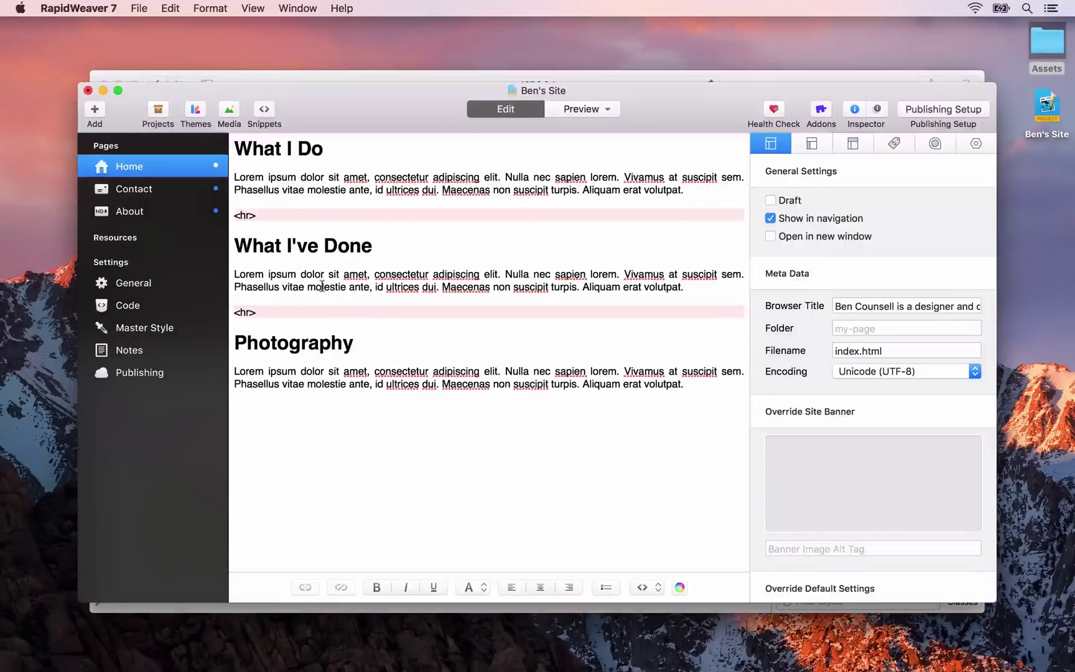
- Paste the Home page's first paragraph into the Meta Tags Description field
{"action": "left_click", "coordinate": [896, 150]}
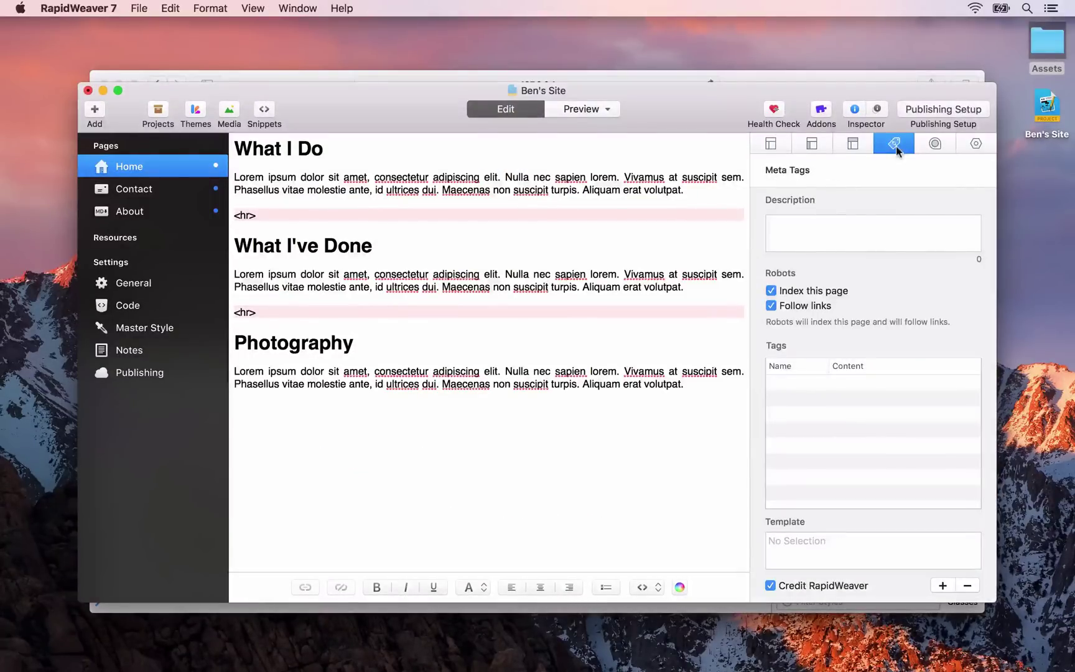
{"action": "left_click", "coordinate": [790, 236]}
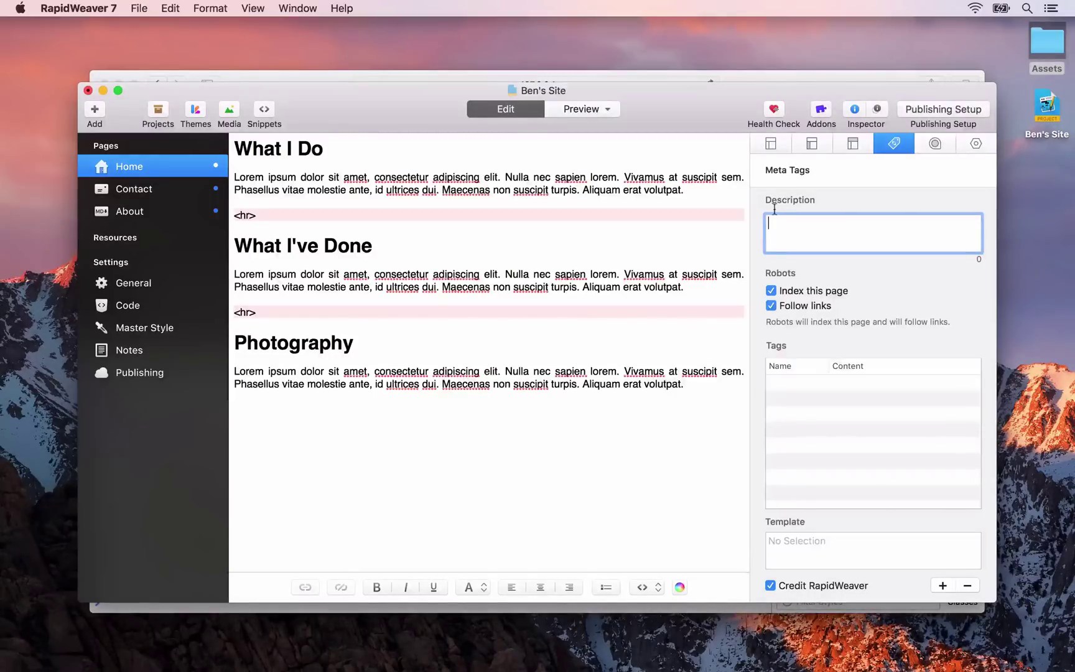
{"action": "left_click_drag", "start_coordinate": [684, 190], "coordinate": [234, 176]}
{"action": "key", "text": "super+c"}
{"action": "left_click", "coordinate": [814, 235]}
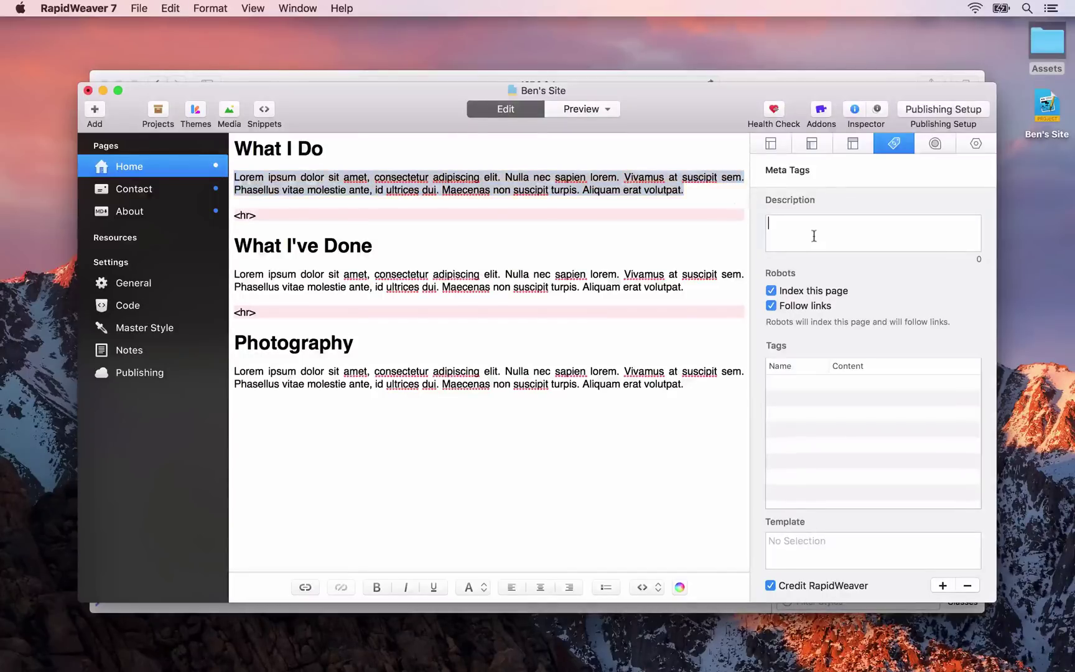
{"action": "key", "text": "super+v"}
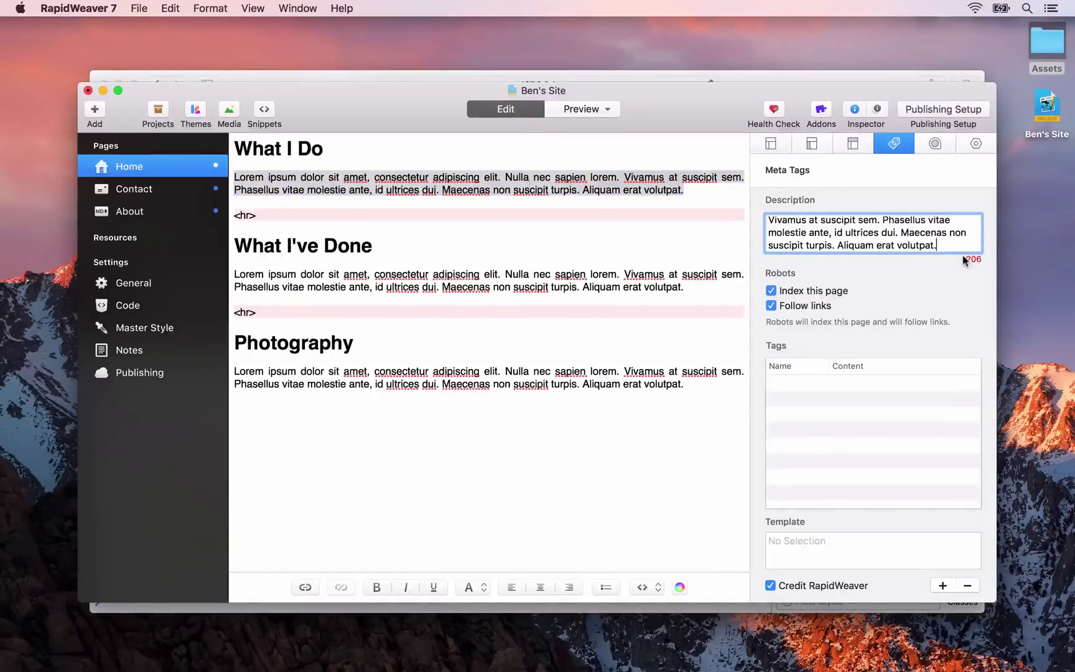
- Trim the meta description down to 149 characters
{"action": "left_click_drag", "start_coordinate": [941, 245], "coordinate": [897, 232]}
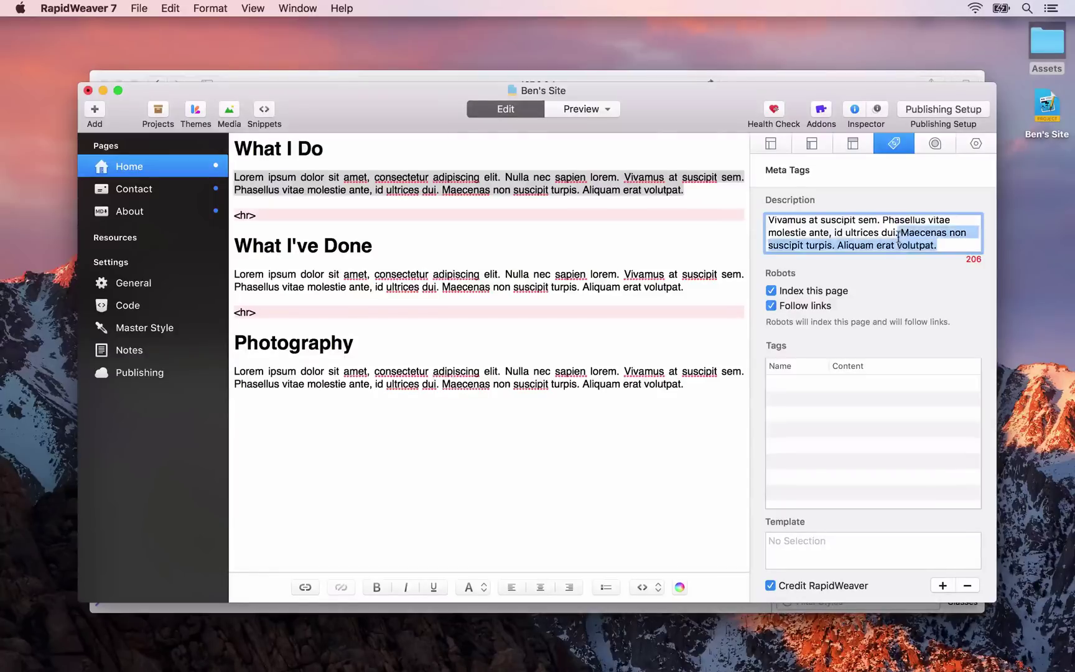
{"action": "key", "text": "BackSpace"}
{"action": "key", "text": "BackSpace"}
{"action": "key", "text": "BackSpace"}
{"action": "key", "text": "BackSpace"}
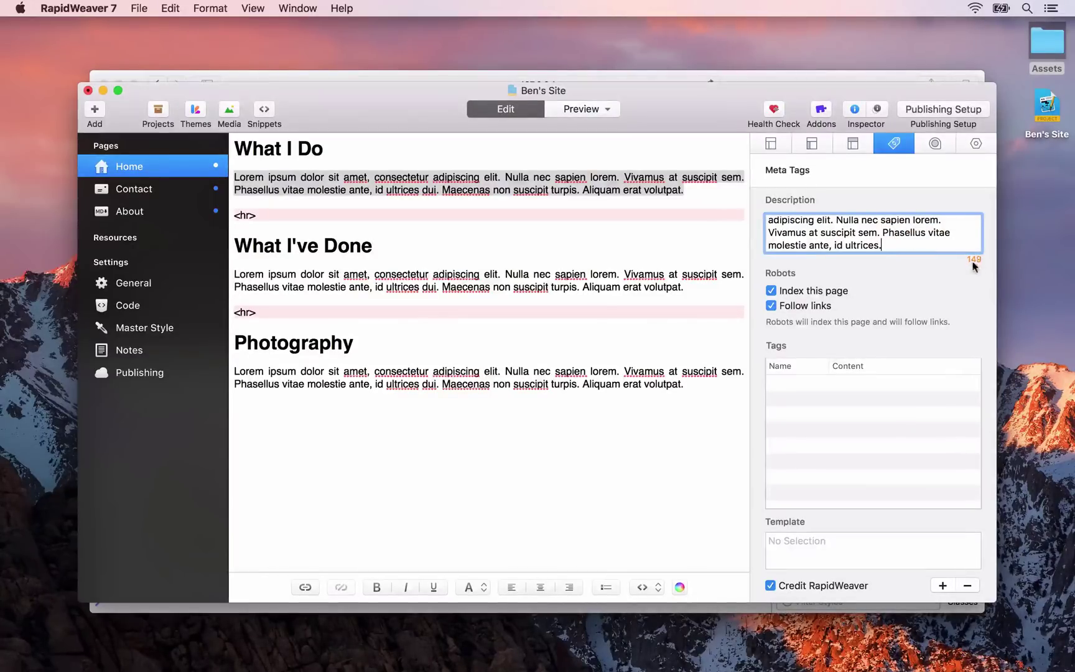
{"action": "type", "text": "skajdksjdka"}
{"action": "key", "text": "BackSpace"}
{"action": "key", "text": "BackSpace"}
{"action": "key", "text": "BackSpace"}
{"action": "key", "text": "BackSpace"}
{"action": "key", "text": "BackSpace"}
{"action": "key", "text": "BackSpace"}
{"action": "key", "text": "BackSpace"}
{"action": "key", "text": "BackSpace"}
{"action": "key", "text": "BackSpace"}
{"action": "key", "text": "BackSpace"}
{"action": "key", "text": "BackSpace"}
{"action": "key", "text": "BackSpace"}
{"action": "left_click_drag", "start_coordinate": [890, 245], "coordinate": [769, 218]}
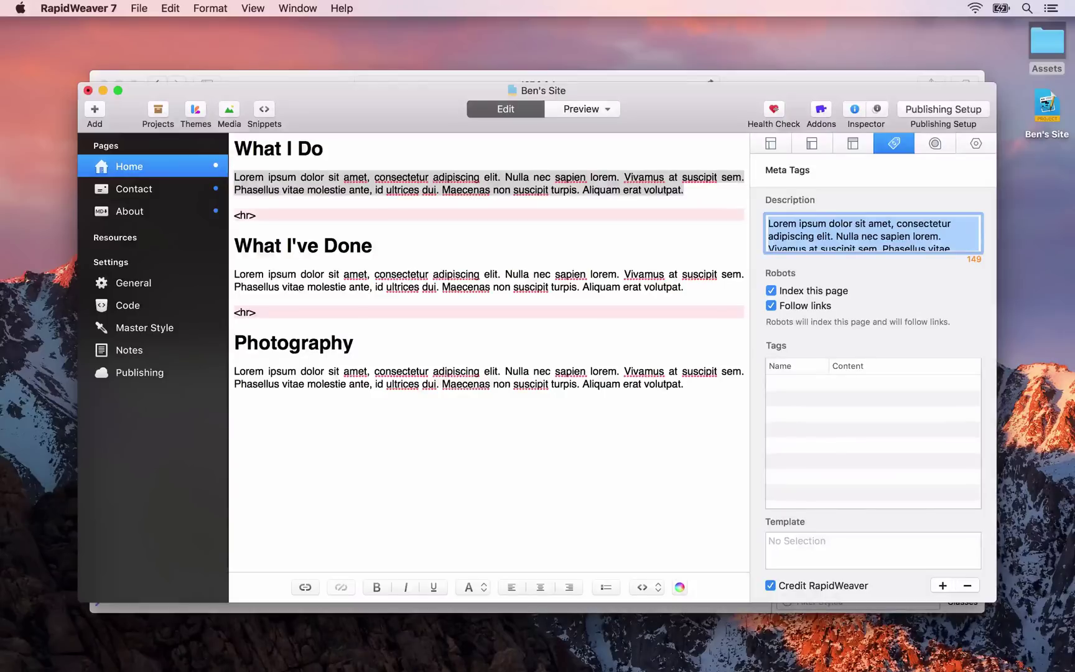
{"action": "left_click", "coordinate": [843, 237], "text": "shift"}
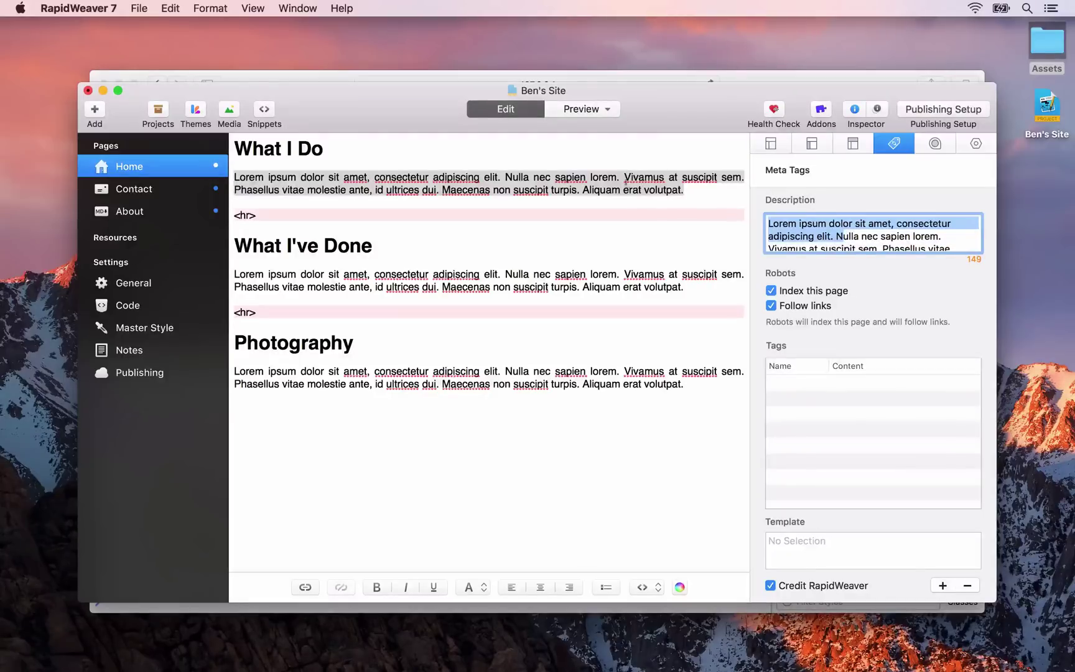
{"action": "left_click", "coordinate": [808, 226]}
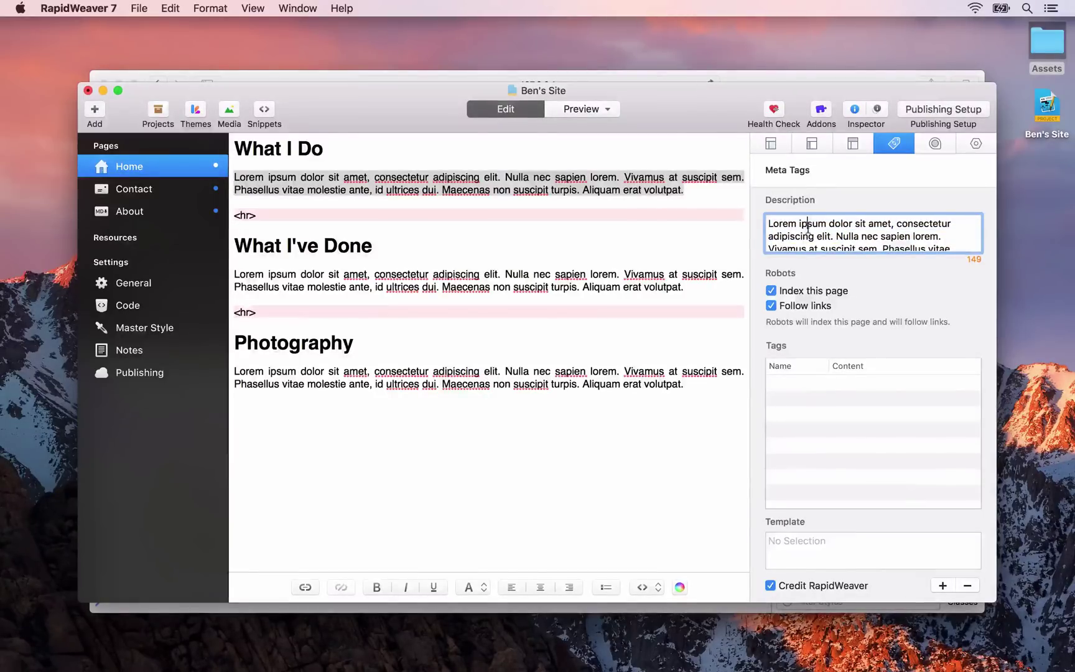
{"action": "key", "text": "super+Tab"}
- Reload the preview and verify the new meta description tag inside <head>
{"action": "left_click", "coordinate": [605, 207]}
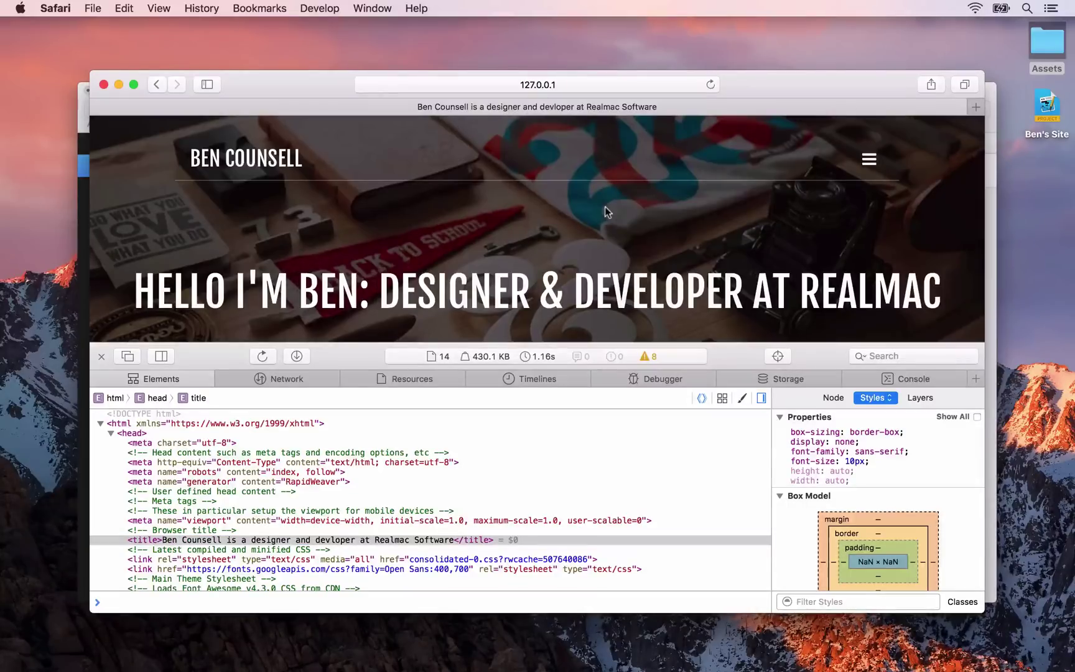
{"action": "key", "text": "super+r"}
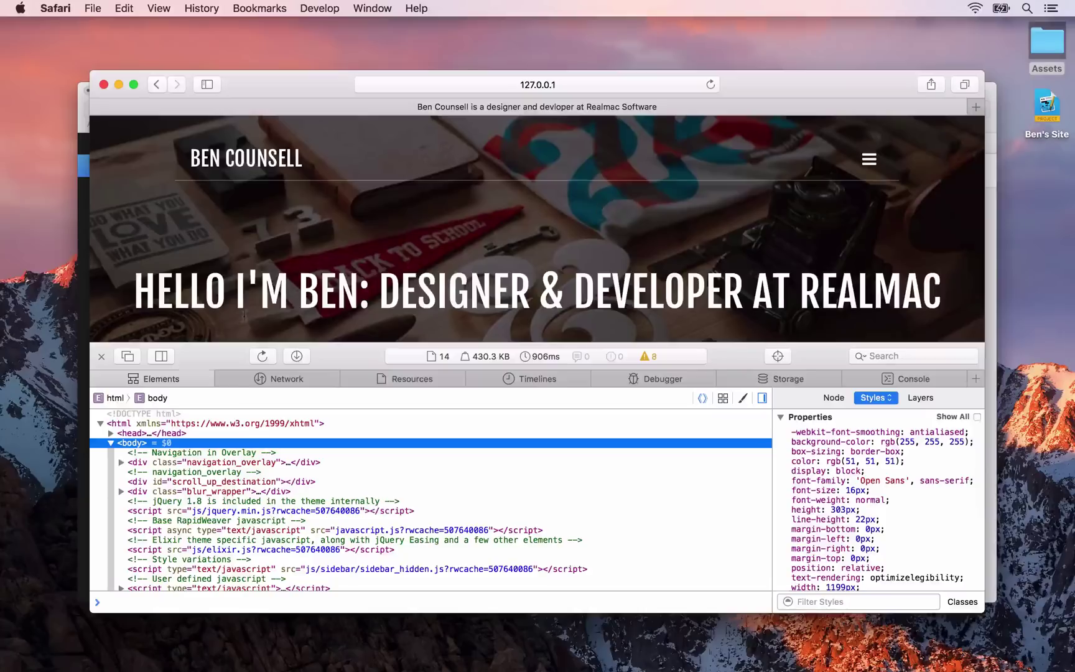
{"action": "left_click", "coordinate": [111, 434]}
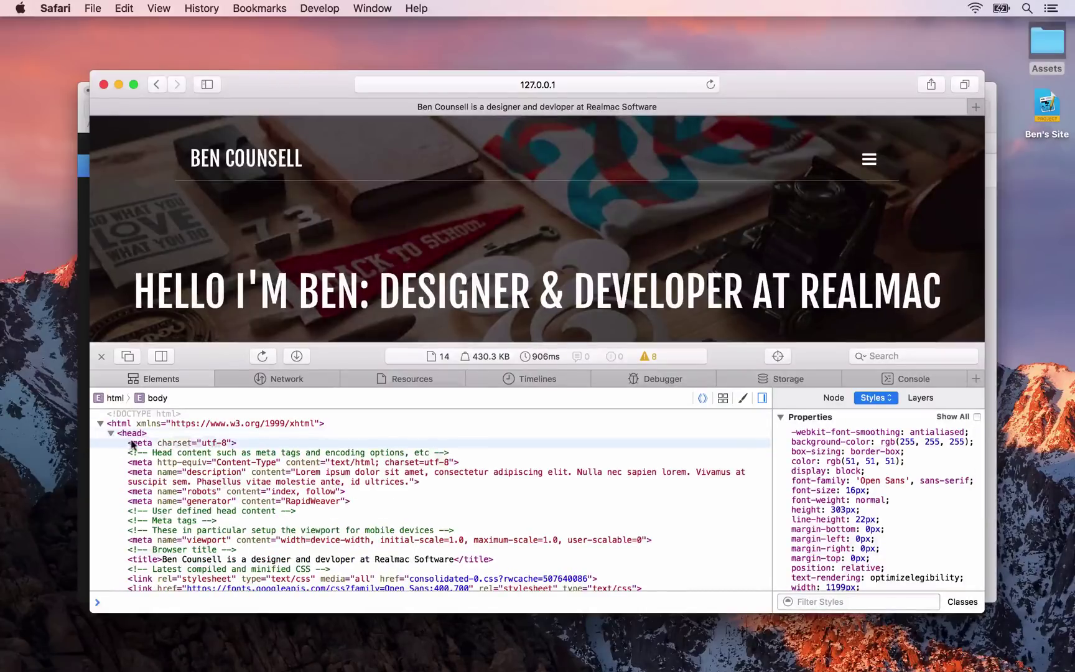
{"action": "scroll", "coordinate": [157, 492], "scroll_direction": "down", "scroll_amount": 5}
{"action": "scroll", "coordinate": [162, 473], "scroll_direction": "up", "scroll_amount": 3}
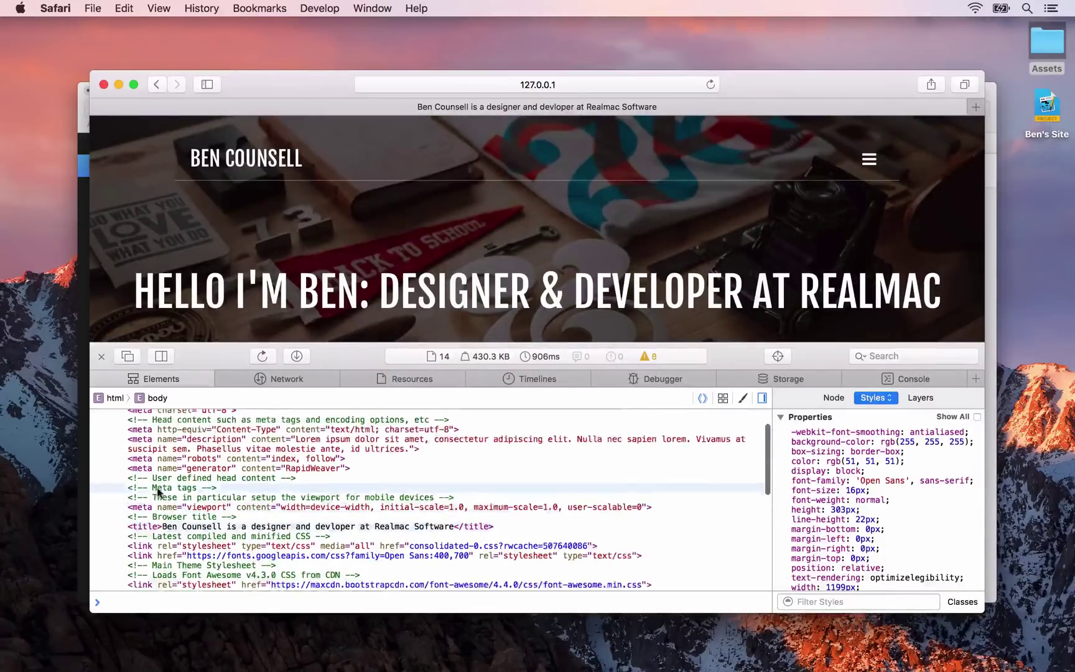
{"action": "left_click", "coordinate": [173, 444]}
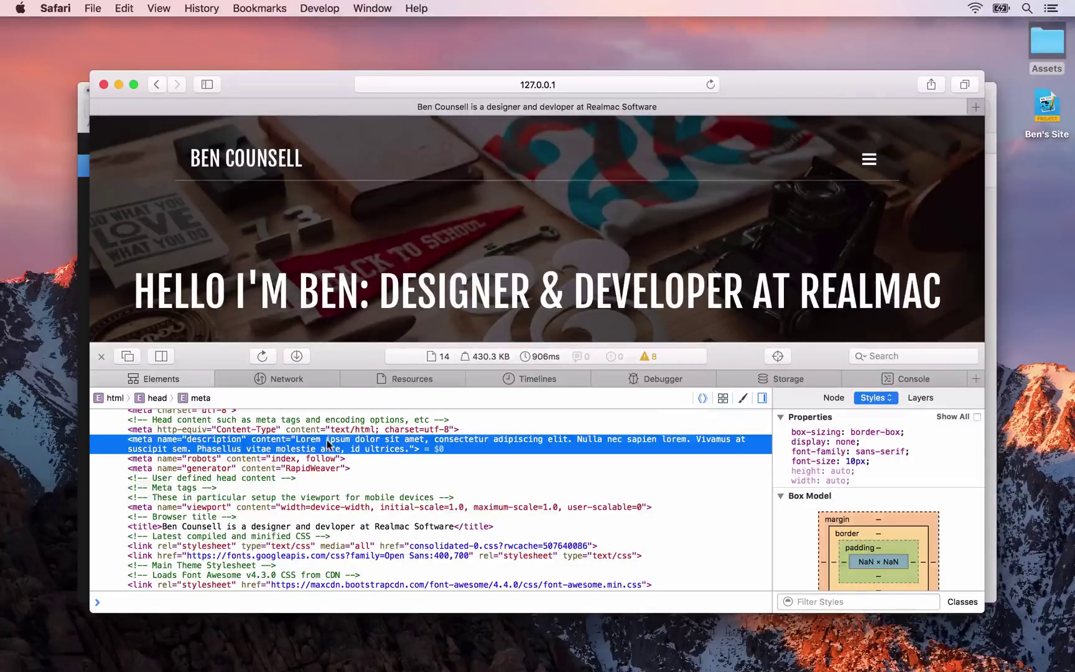
{"action": "key", "text": "super+Tab"}
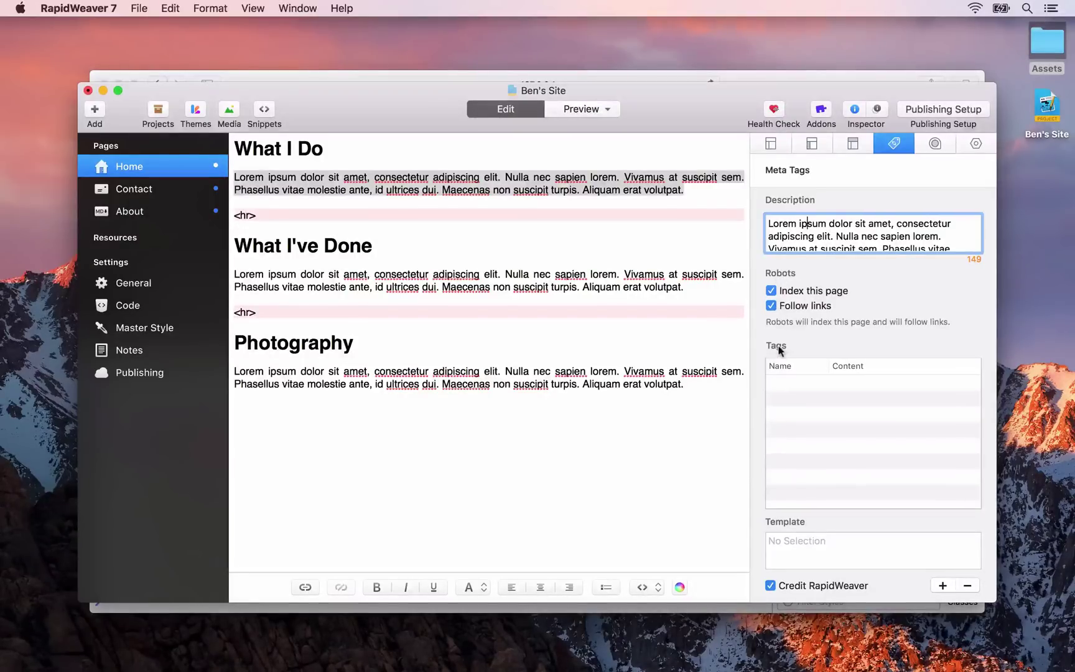
- Add a custom meta tag named 'author' with the site owner's full name as content
{"action": "left_click", "coordinate": [786, 440]}
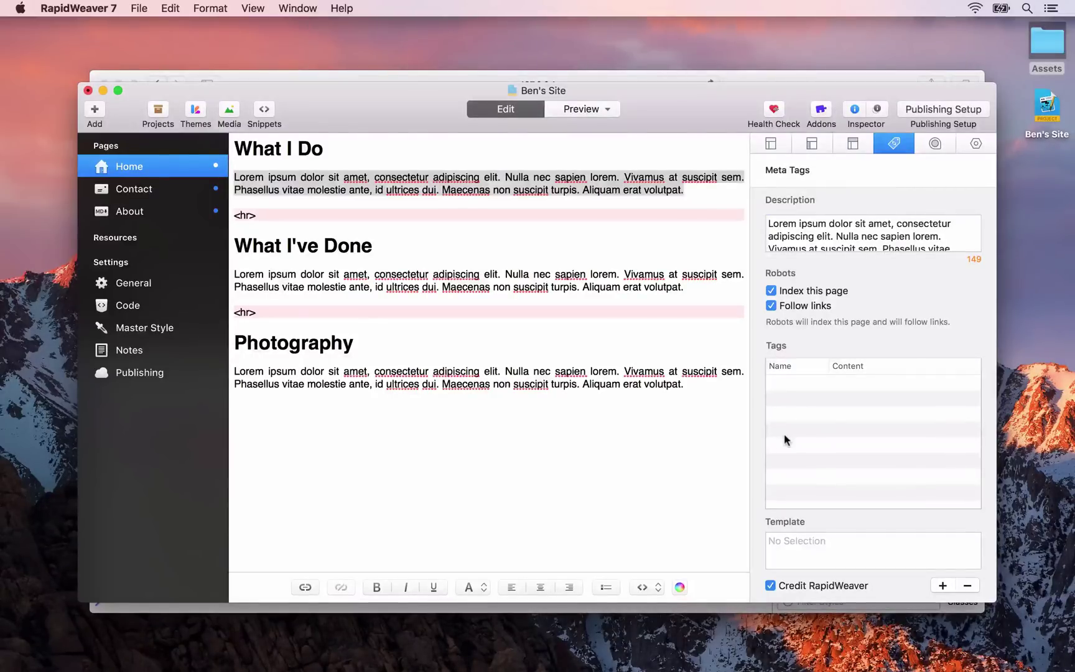
{"action": "left_click", "coordinate": [943, 586]}
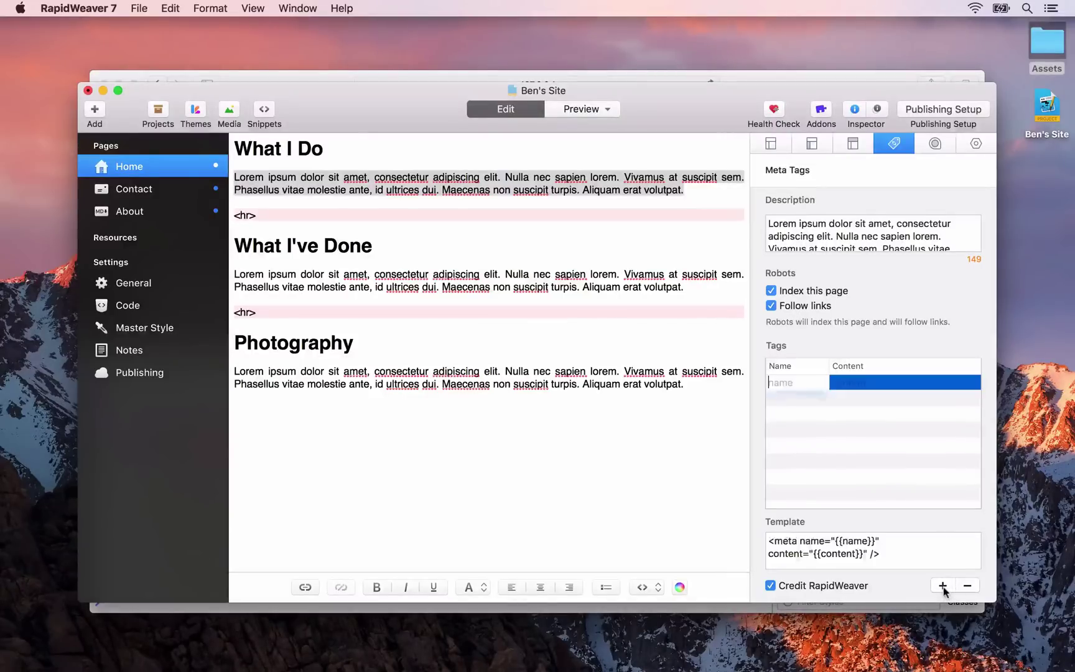
{"action": "type", "text": "author"}
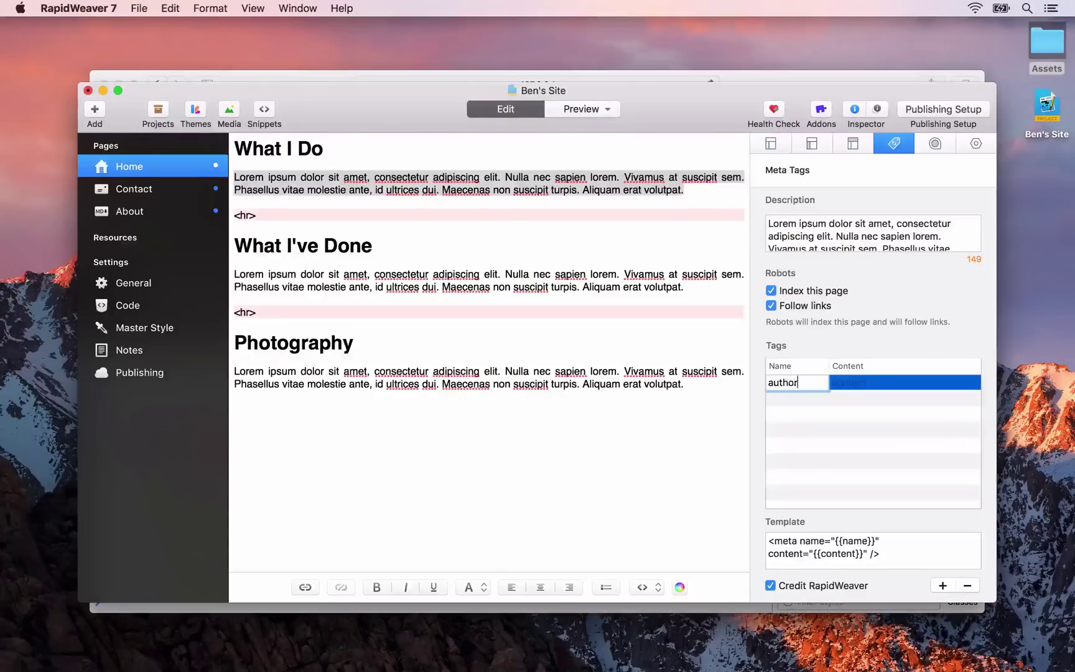
{"action": "key", "text": "Tab"}
{"action": "type", "text": "Ben Counsell"}
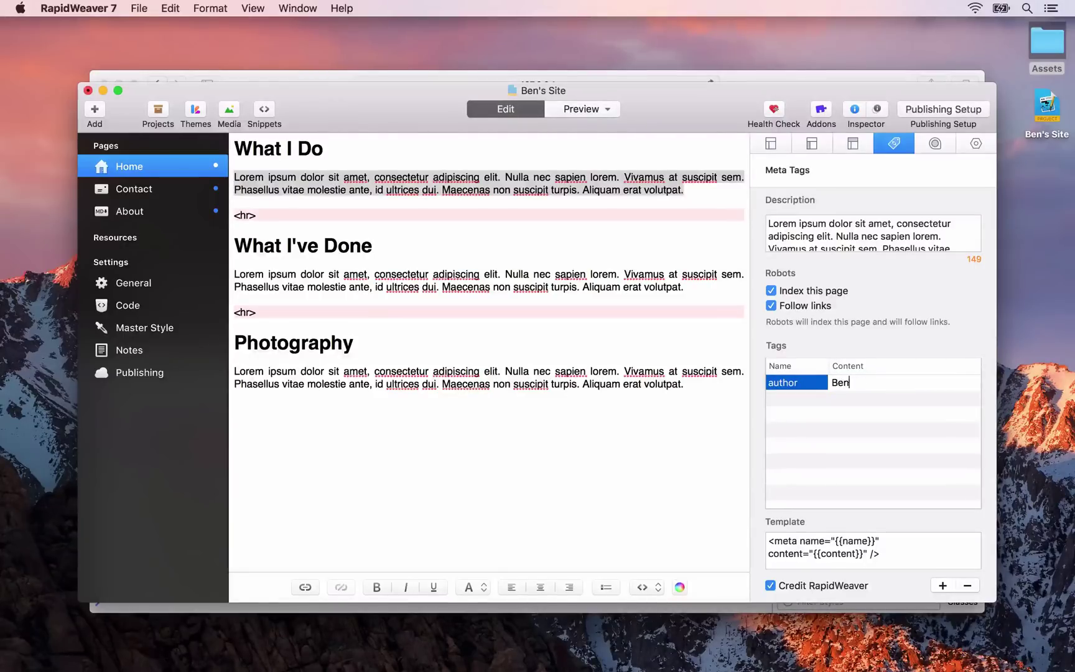
{"action": "left_click", "coordinate": [793, 415]}
- Reload the Home preview to confirm the author tag, then enter 'open grah' in a new tab
{"action": "key", "text": "super+Tab"}
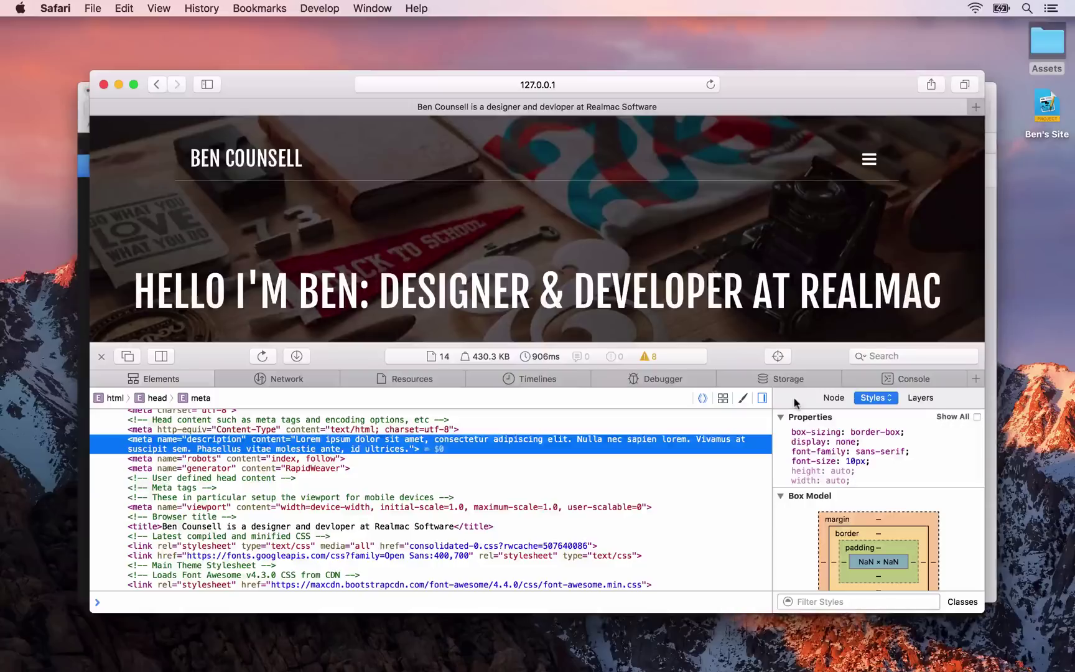
{"action": "key", "text": "super+r"}
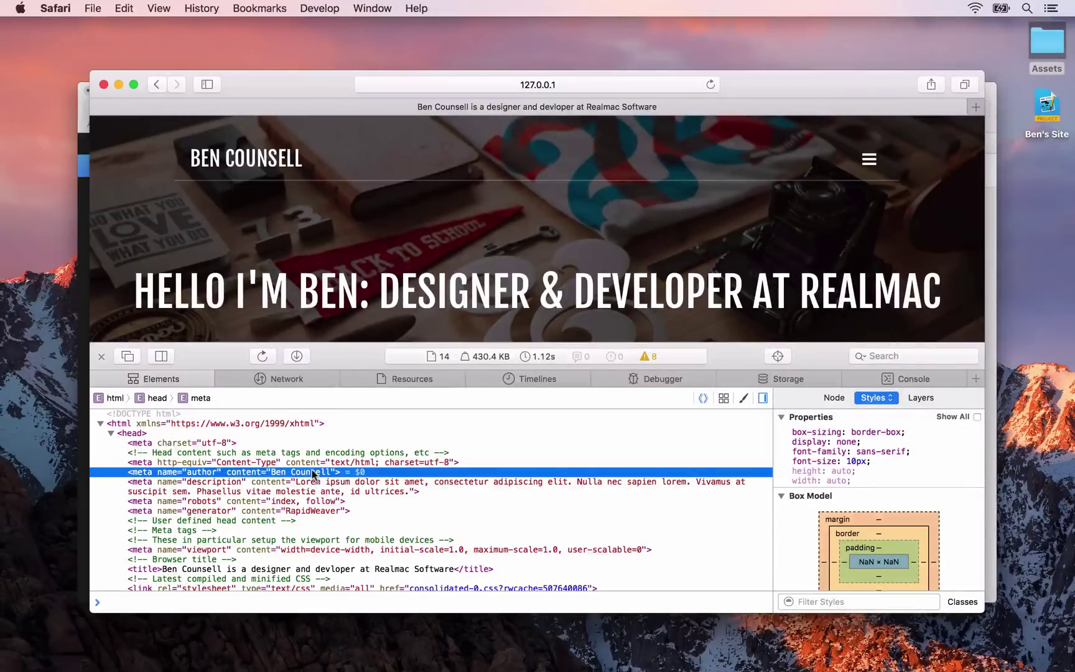
{"action": "key", "text": "super+t"}
{"action": "type", "text": "open"}
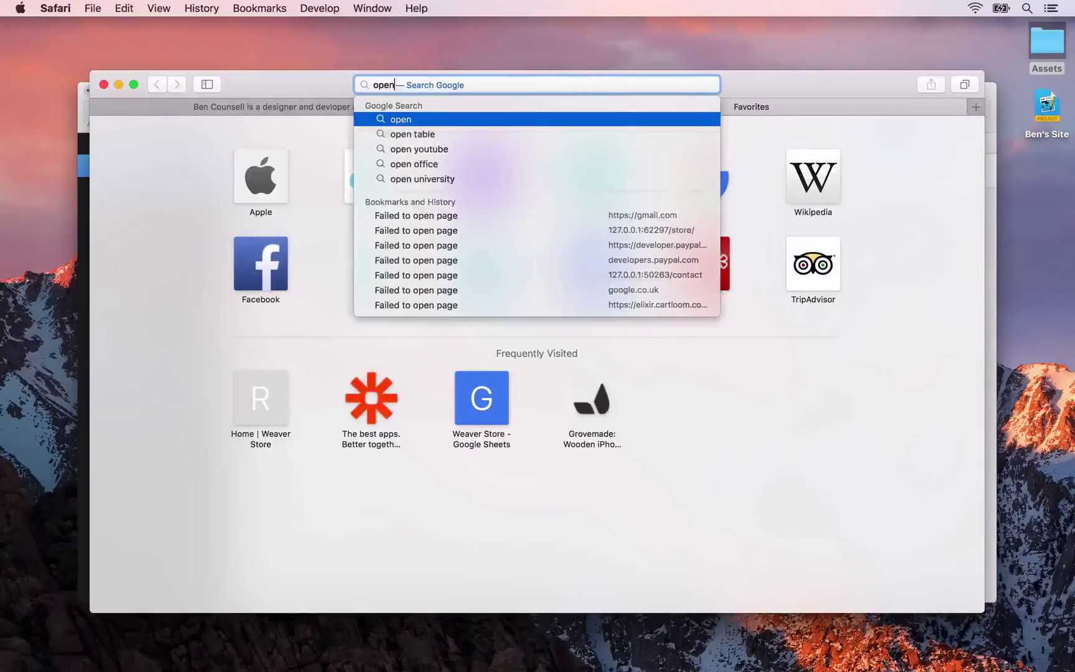
{"action": "type", "text": " grah"}
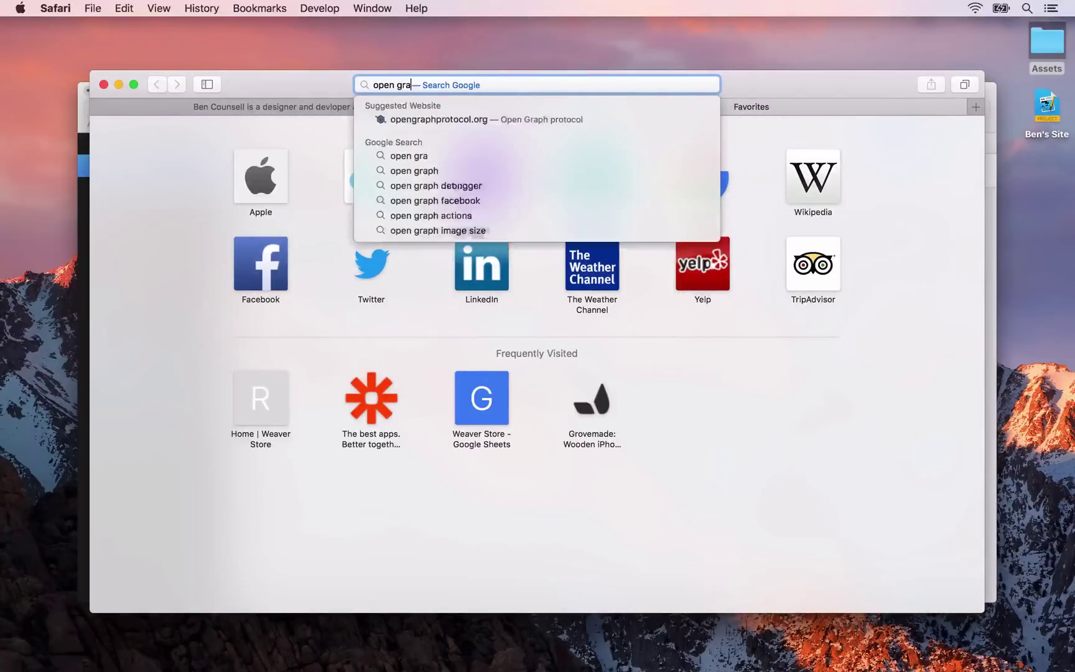
- Search Google for 'open graph meta tags' and scroll through the results
{"action": "key", "text": "BackSpace"}
{"action": "type", "text": "ph meta"}
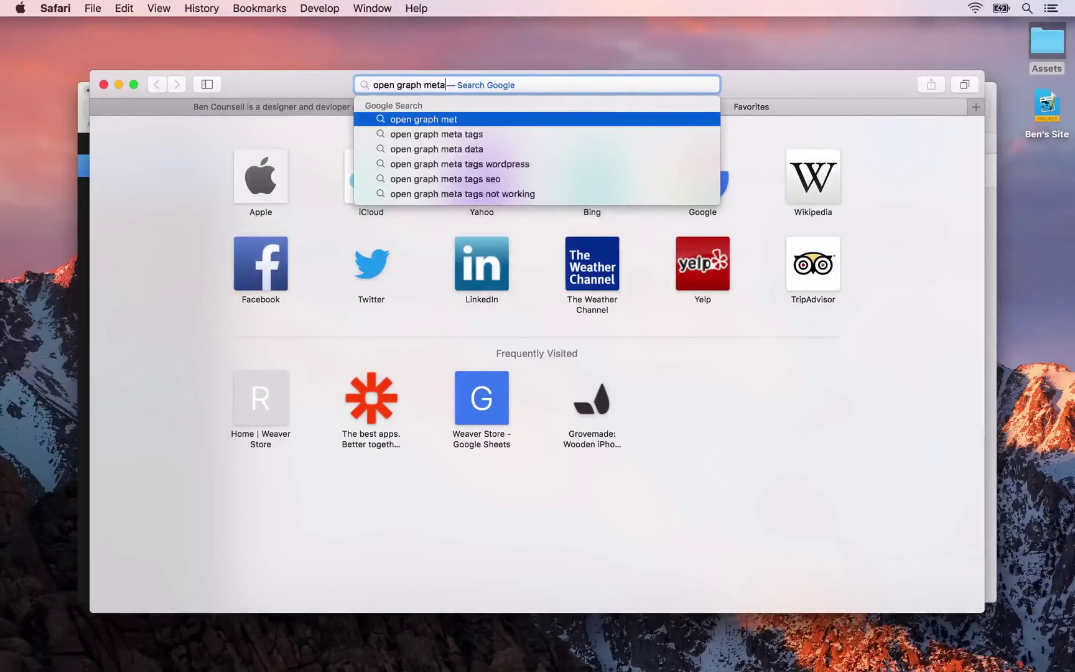
{"action": "key", "text": "Down"}
{"action": "key", "text": "Down"}
{"action": "key", "text": "Down"}
{"action": "key", "text": "Return"}
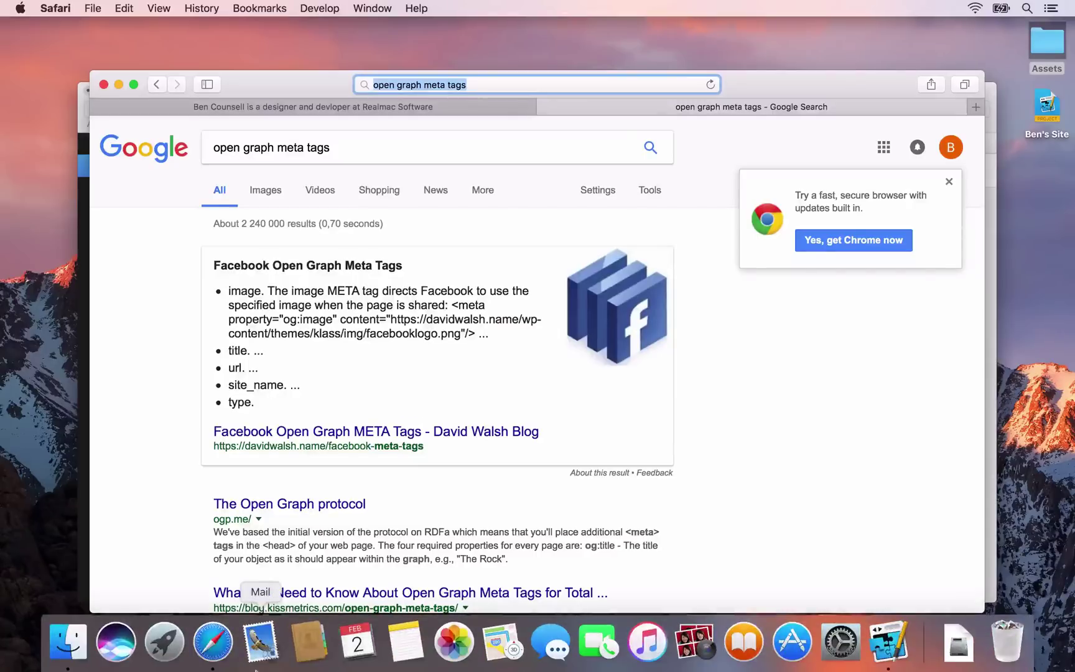
{"action": "scroll", "coordinate": [280, 512], "scroll_direction": "down", "scroll_amount": 1}
{"action": "scroll", "coordinate": [281, 512], "scroll_direction": "down", "scroll_amount": 2}
- Open ogp.me and review the og:title, og:url and og:image example lines before returning to RapidWeaver
{"action": "left_click", "coordinate": [298, 444]}
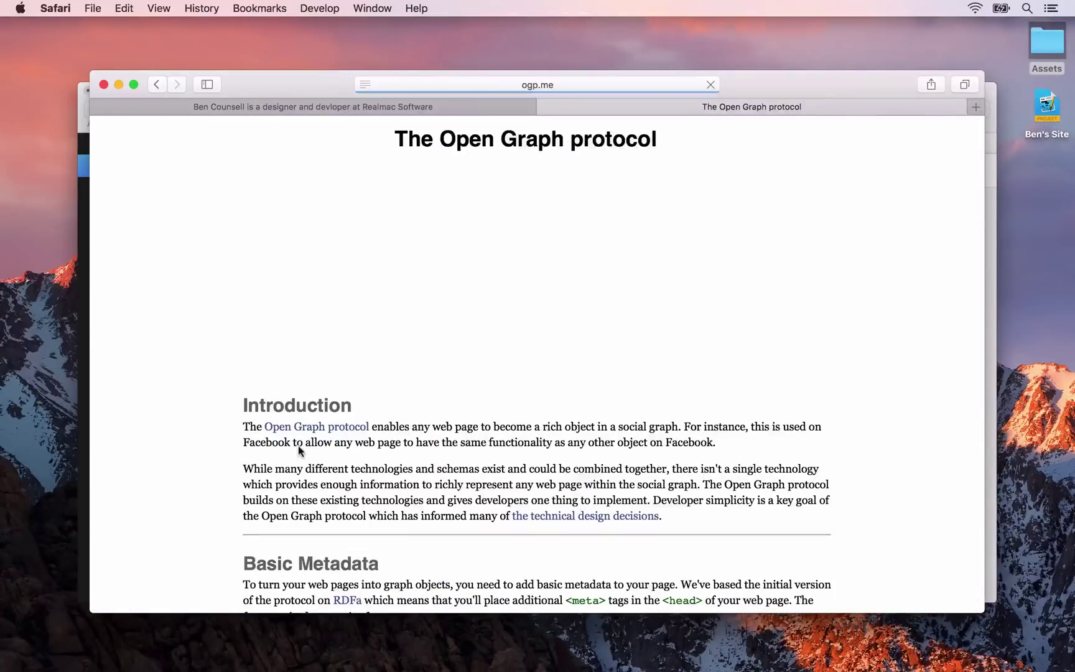
{"action": "scroll", "coordinate": [298, 446], "scroll_direction": "down", "scroll_amount": 10}
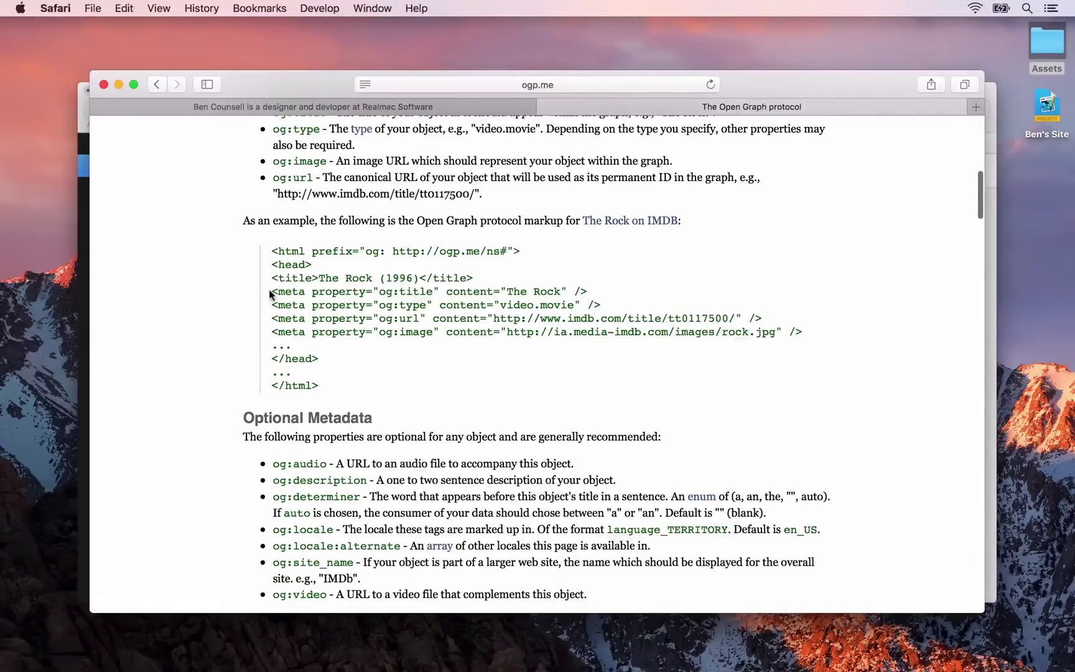
{"action": "left_click_drag", "start_coordinate": [271, 292], "coordinate": [591, 290]}
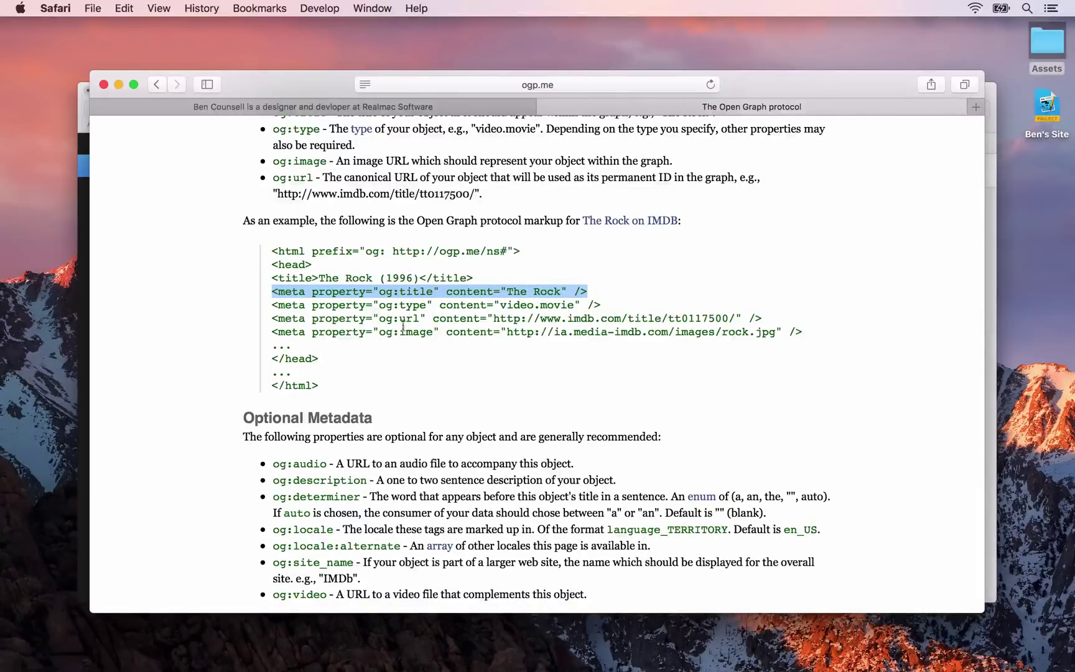
{"action": "left_click_drag", "start_coordinate": [494, 318], "coordinate": [733, 316]}
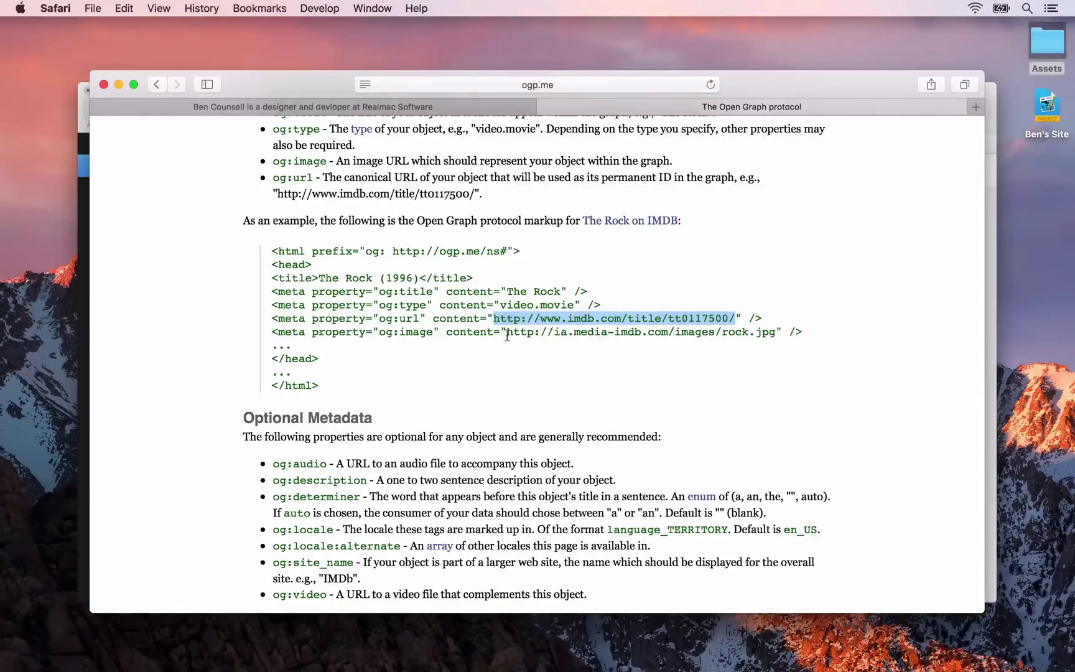
{"action": "left_click_drag", "start_coordinate": [507, 334], "coordinate": [774, 334]}
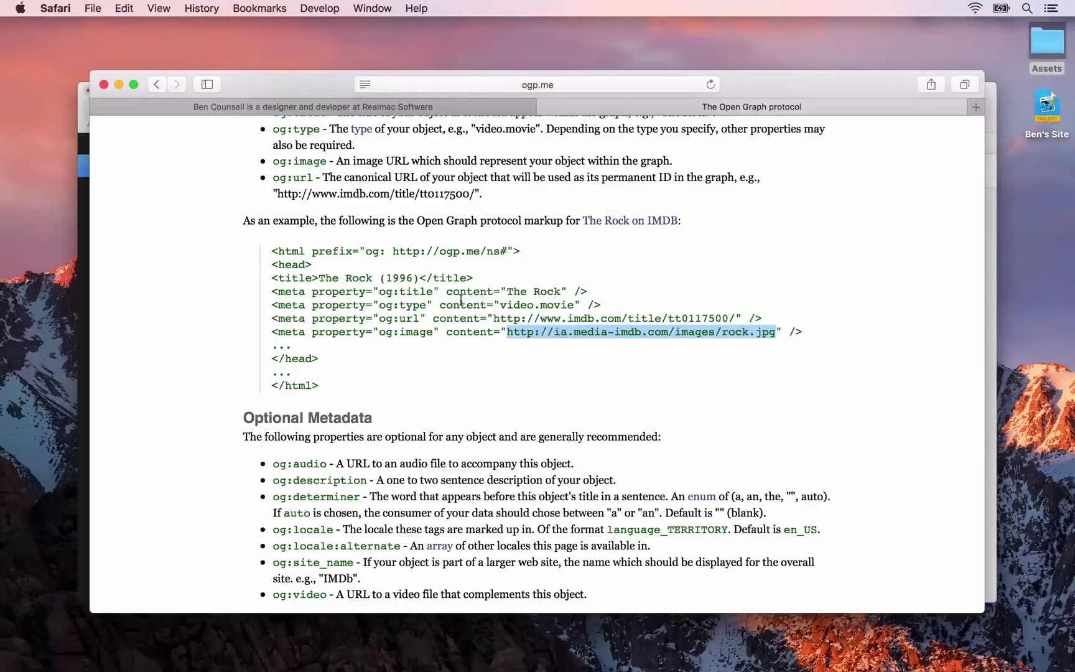
{"action": "key", "text": "super+Tab"}
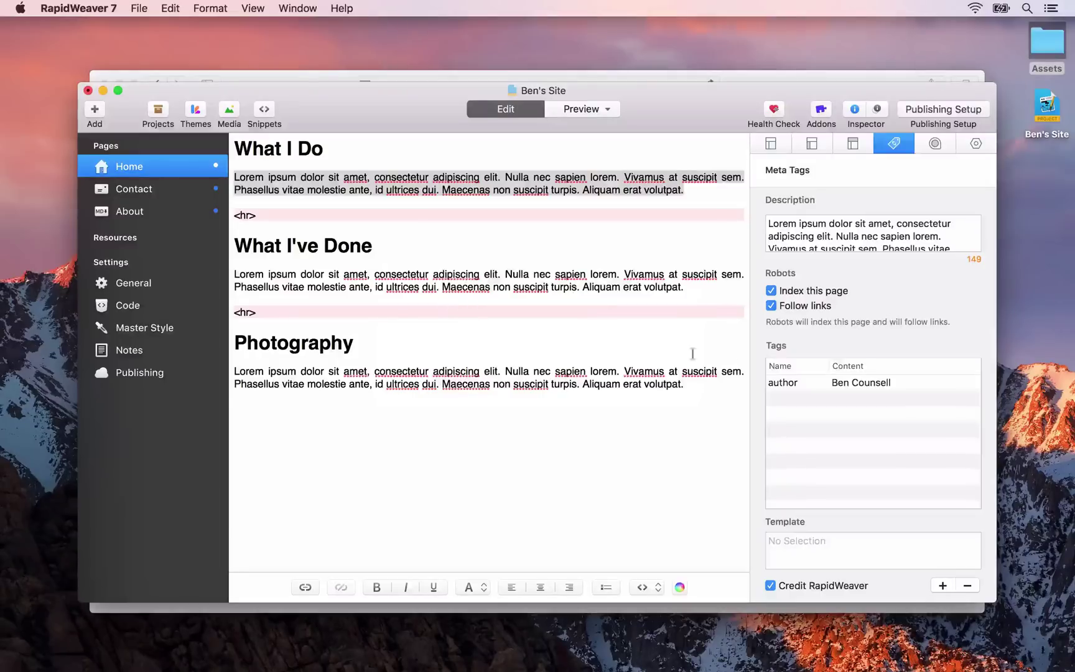
- Inspect the author meta tag's Template text, then return to the ogp.me page
{"action": "left_click", "coordinate": [825, 381]}
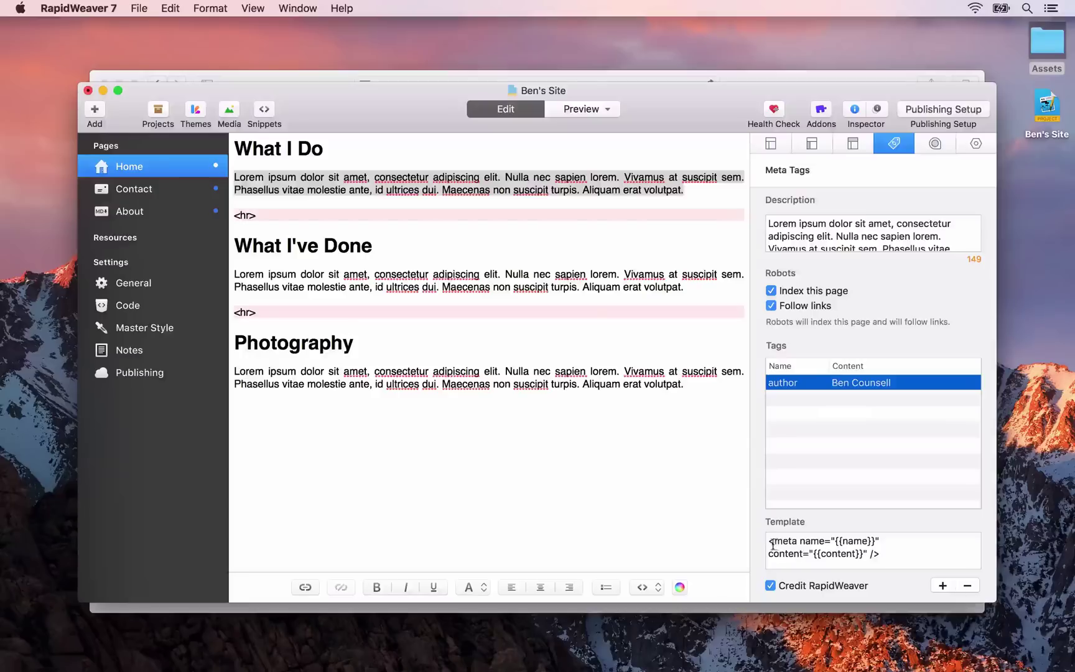
{"action": "left_click_drag", "start_coordinate": [772, 545], "coordinate": [887, 561]}
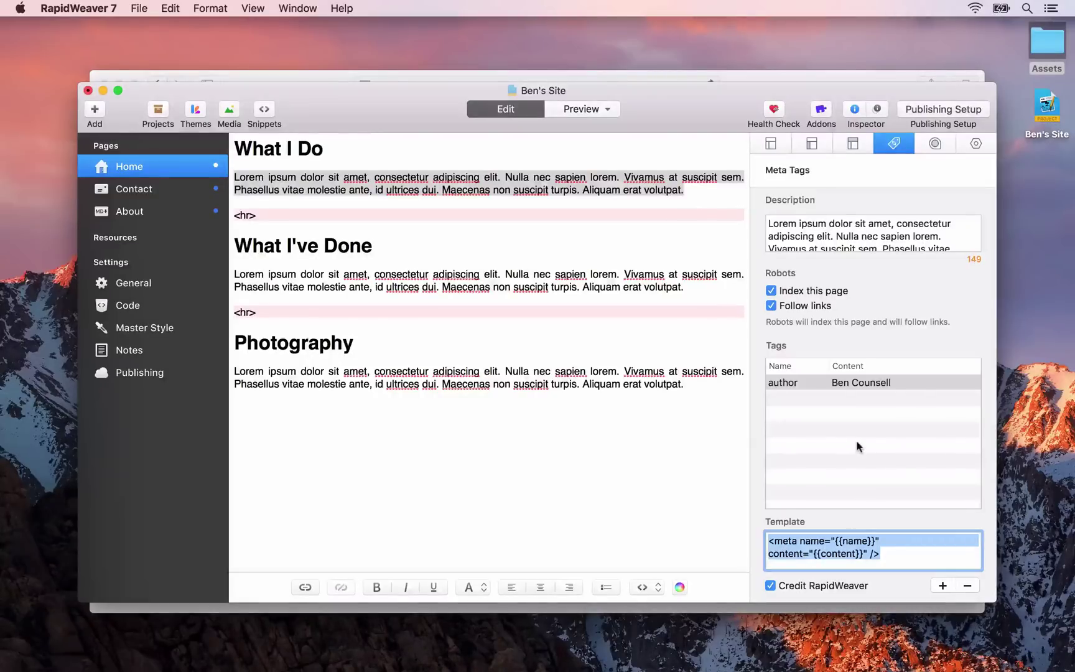
{"action": "key", "text": "super+Tab"}
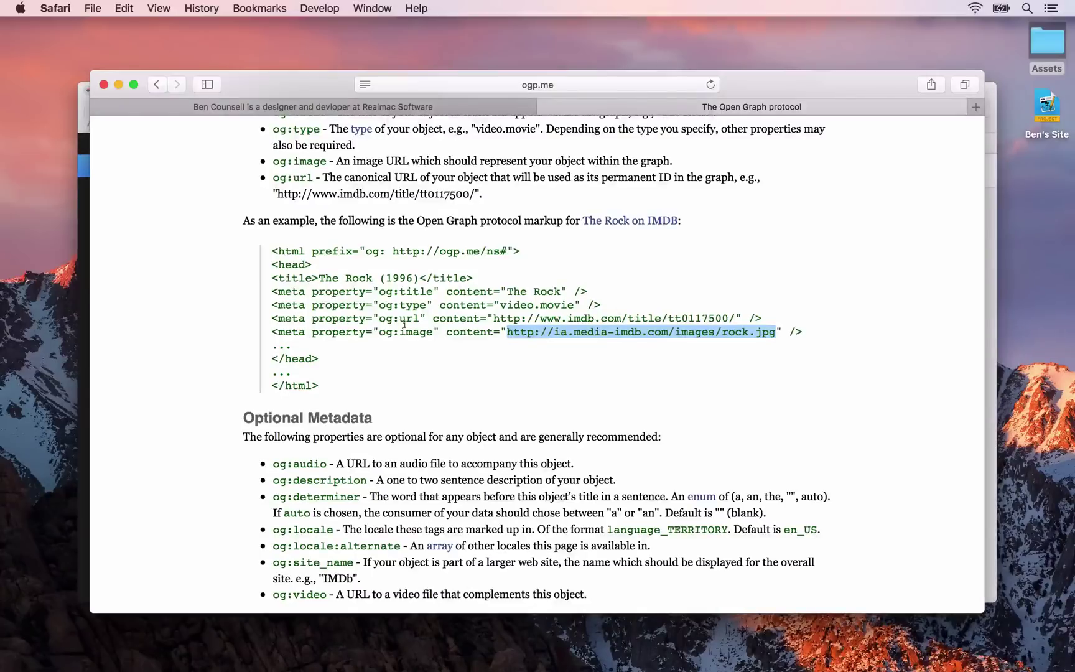
- Copy the og:title property name from the ogp.me code sample
{"action": "left_click_drag", "start_coordinate": [272, 291], "coordinate": [562, 290]}
{"action": "left_click", "coordinate": [314, 292]}
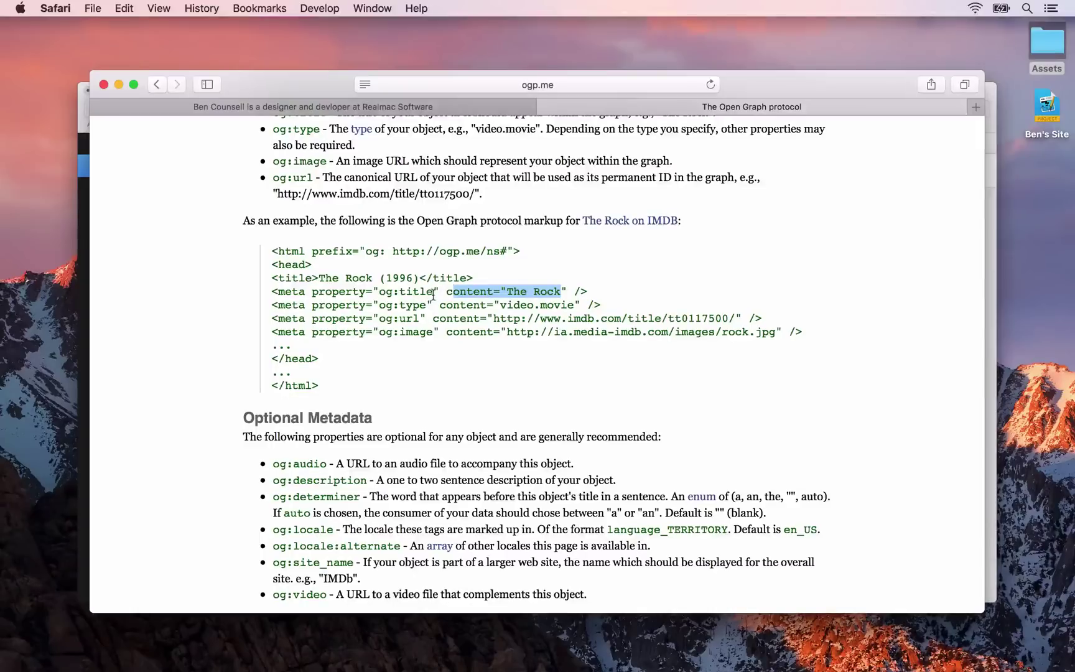
{"action": "left_click_drag", "start_coordinate": [434, 295], "coordinate": [378, 292]}
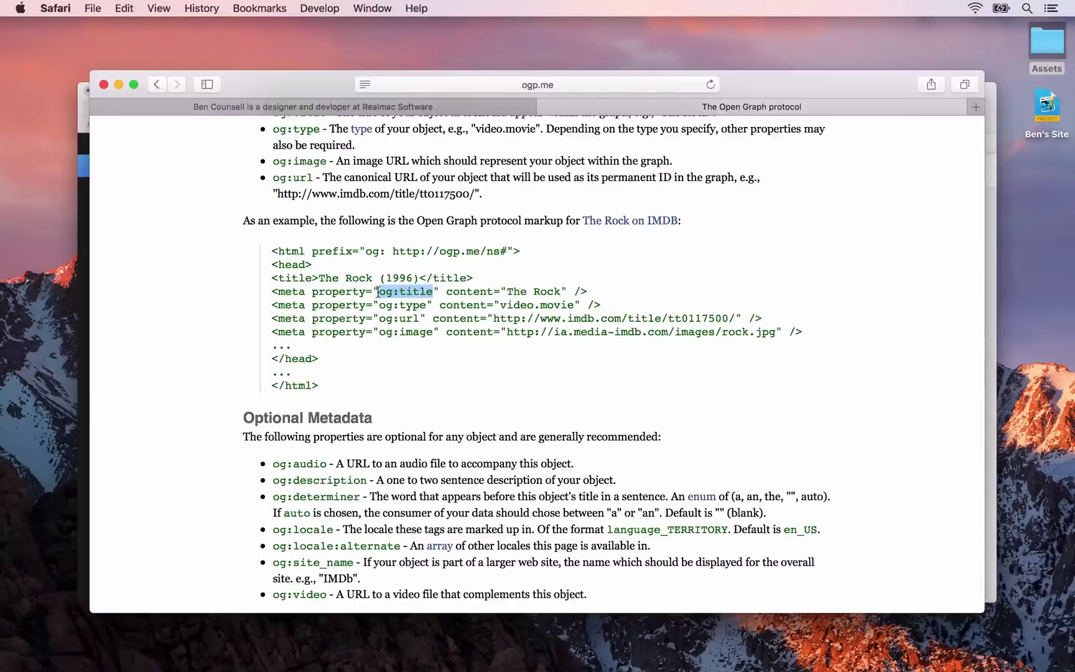
{"action": "key", "text": "super+c"}
{"action": "key", "text": "super+Tab"}
- Add a new Home page meta tag named og:title by pasting the copied name
{"action": "left_click", "coordinate": [778, 453]}
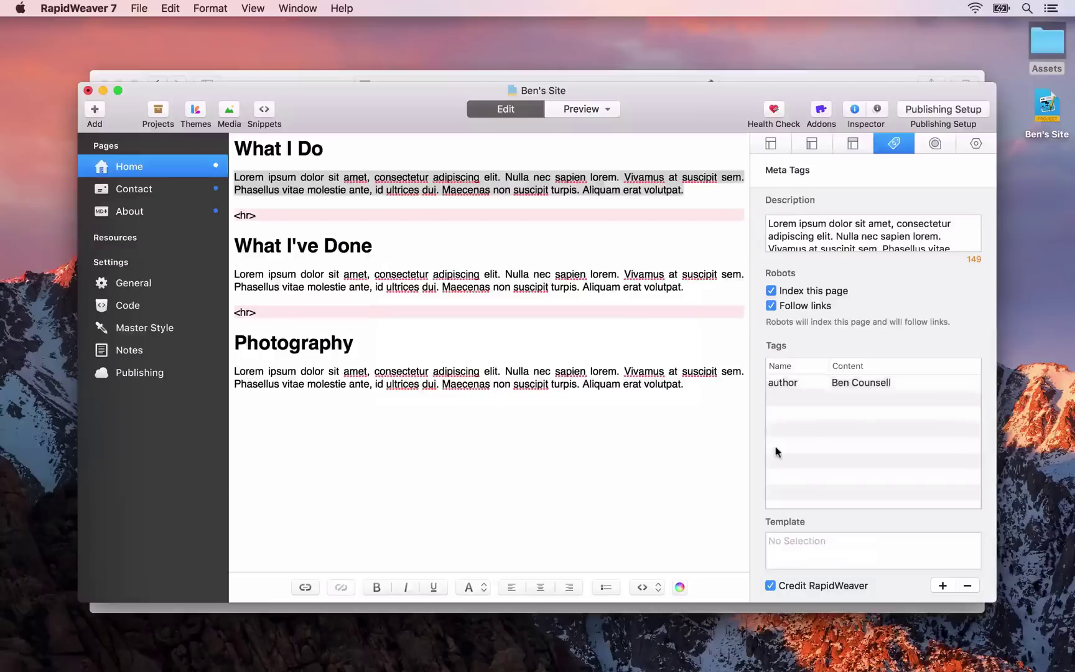
{"action": "left_click", "coordinate": [943, 585]}
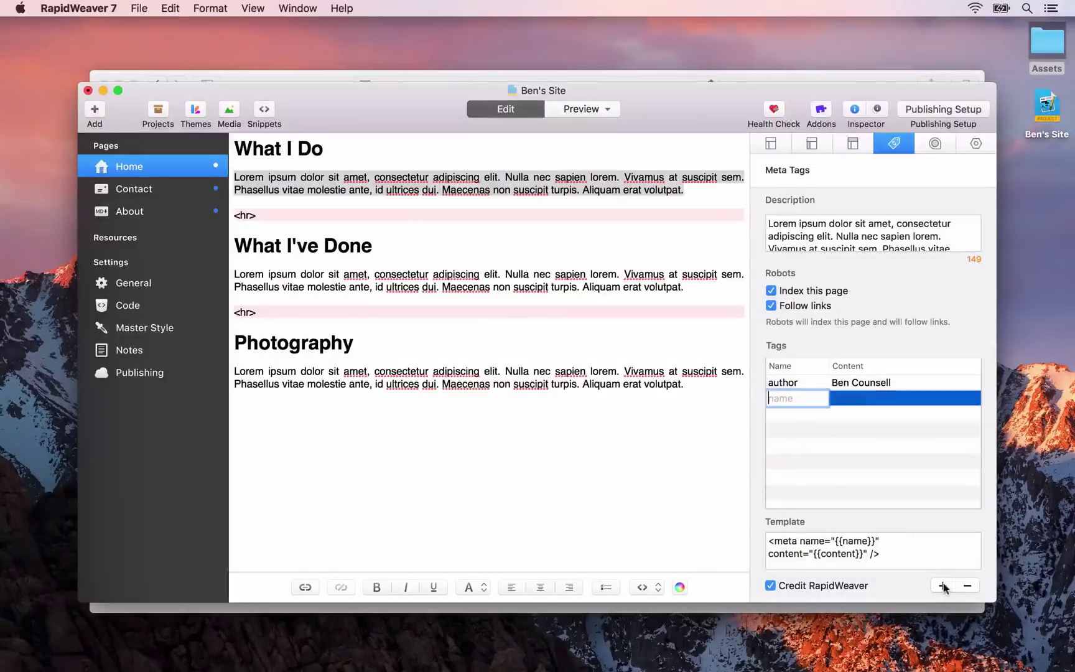
{"action": "key", "text": "super+v"}
{"action": "left_click", "coordinate": [878, 400]}
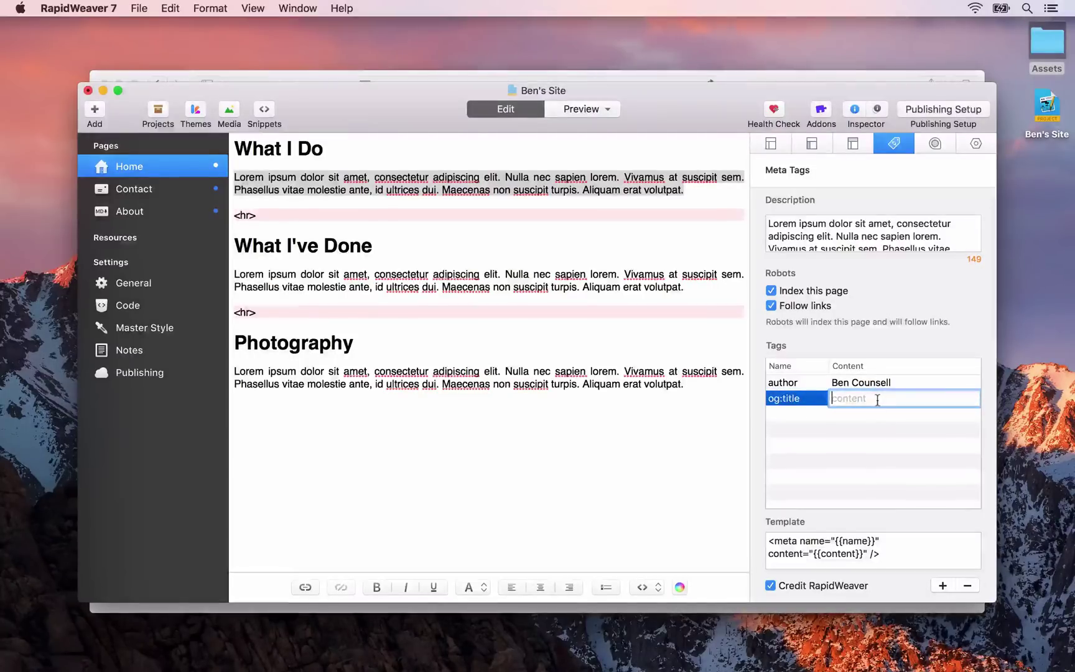
{"action": "key", "text": "super+Tab"}
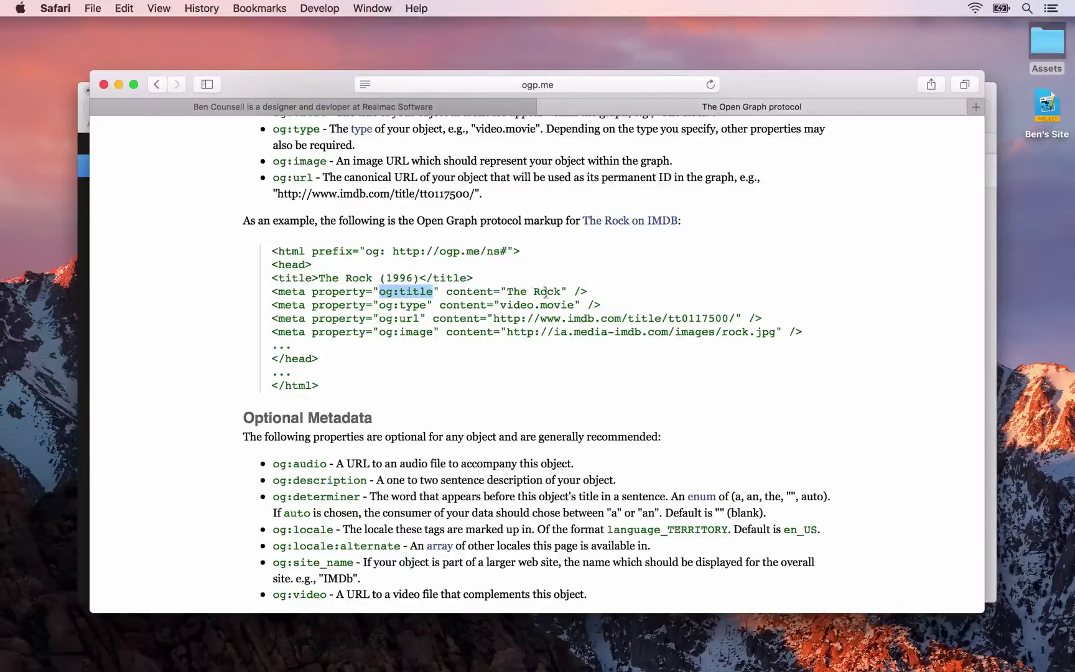
- Set the og:title tag's content to 'The Rock', copied from the ogp.me example
{"action": "left_click_drag", "start_coordinate": [562, 292], "coordinate": [509, 294]}
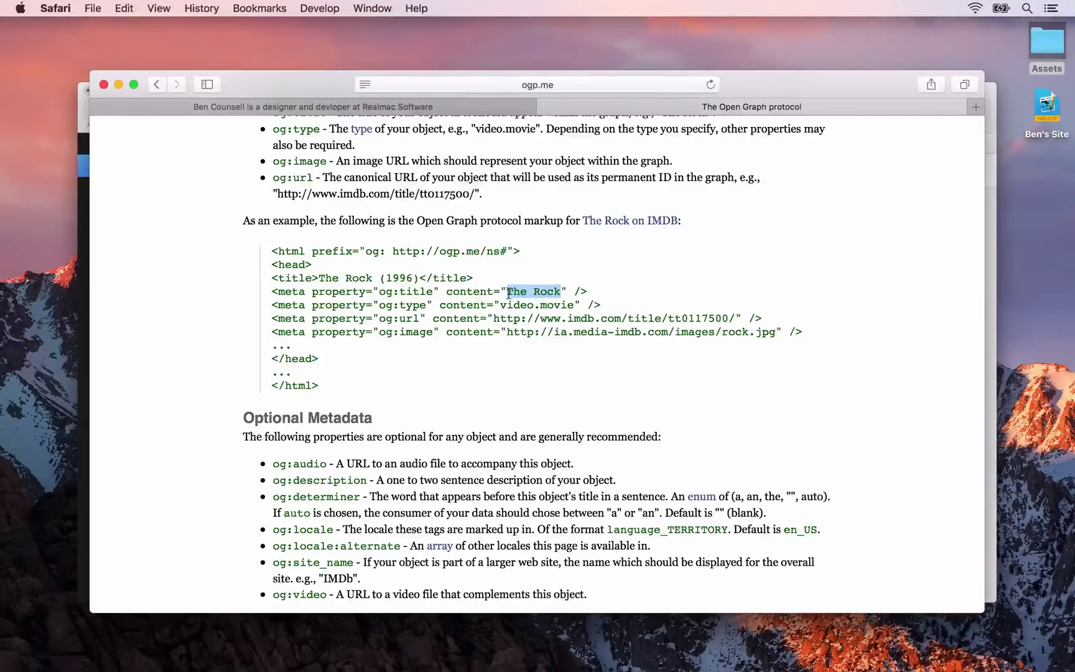
{"action": "key", "text": "super+c"}
{"action": "key", "text": "super+Tab"}
{"action": "key", "text": "super+v"}
{"action": "key", "text": "Return"}
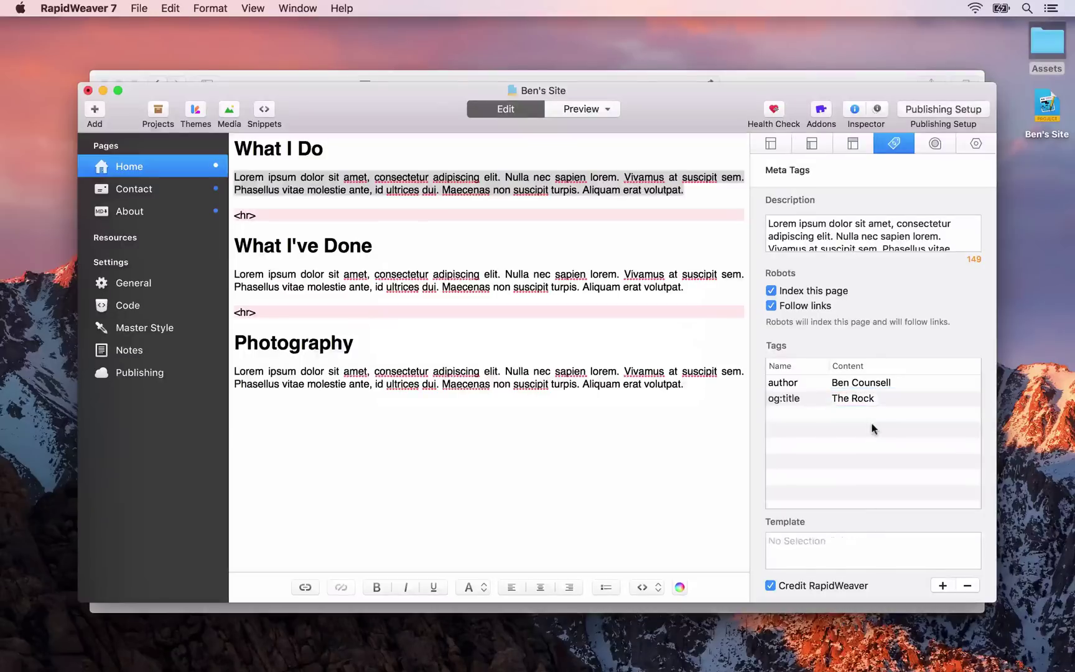
- Reload the site preview and compare the new og:title tag with the ogp.me example
{"action": "left_click", "coordinate": [824, 398]}
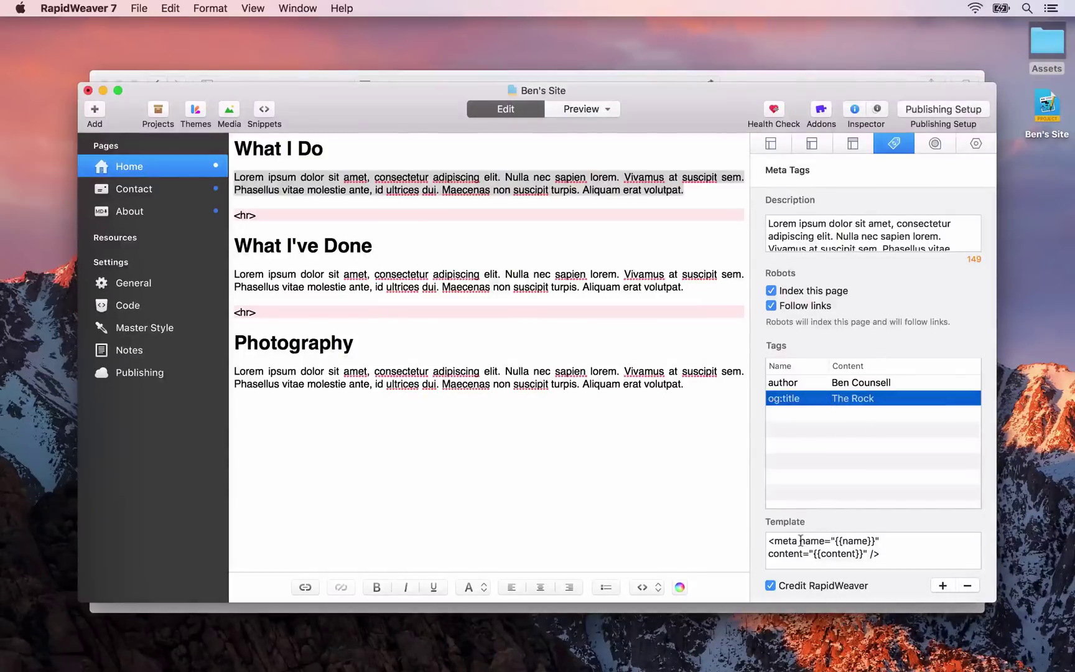
{"action": "key", "text": "super+Tab"}
{"action": "left_click", "coordinate": [301, 109]}
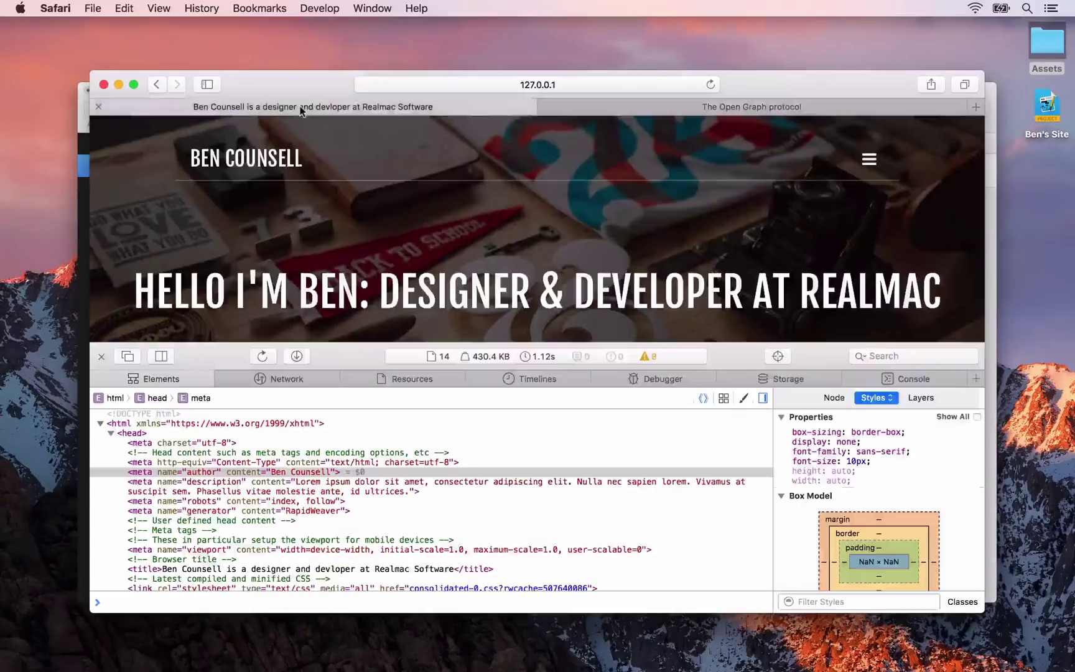
{"action": "key", "text": "super+r"}
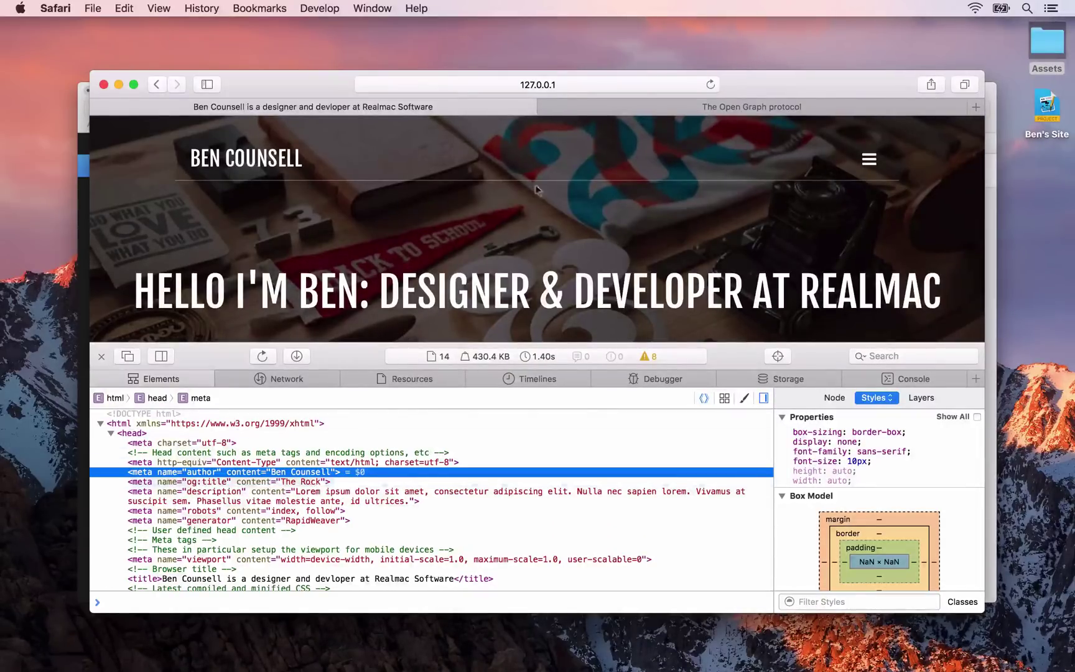
{"action": "left_click", "coordinate": [610, 111]}
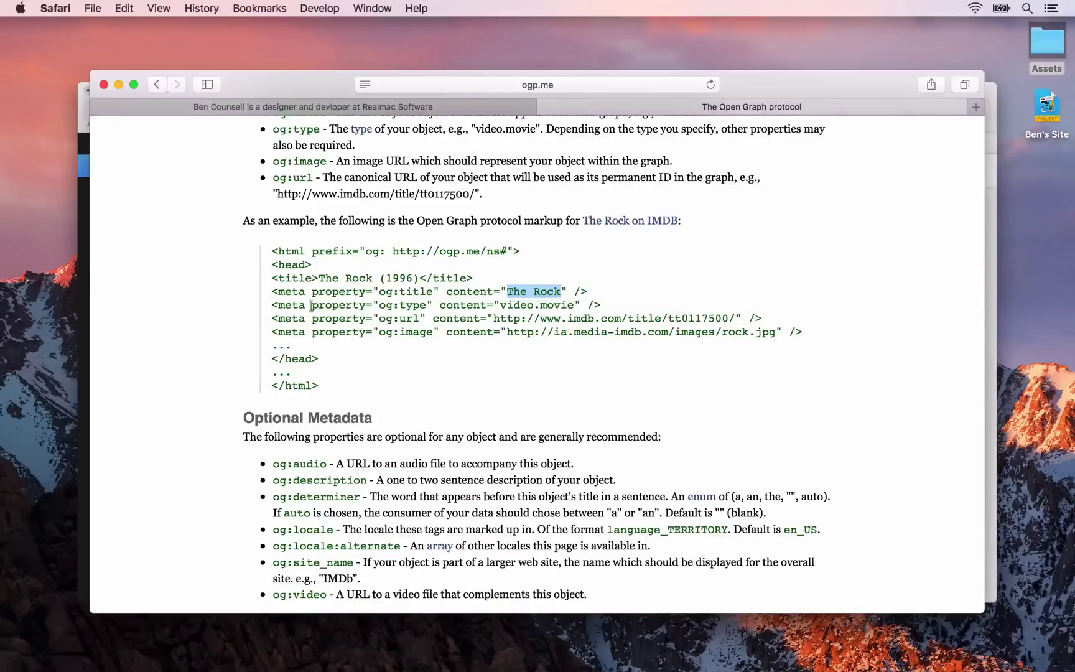
{"action": "left_click", "coordinate": [361, 107]}
- Change the og:title template attribute from name to property and reload the preview
{"action": "key", "text": "super+Tab"}
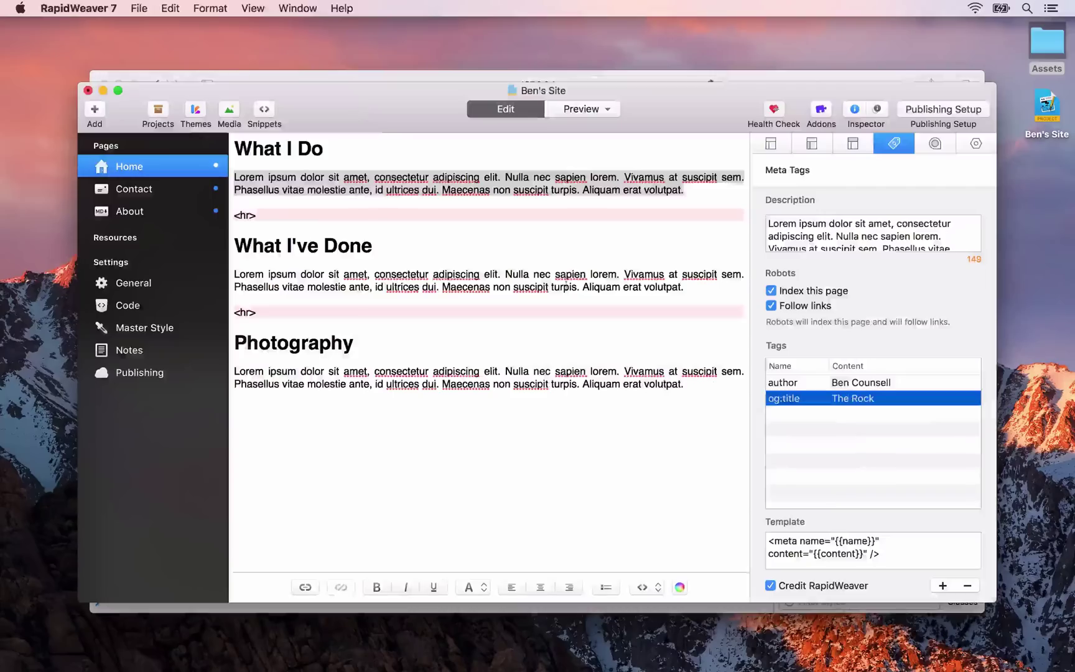
{"action": "left_click", "coordinate": [812, 541]}
{"action": "double_click", "coordinate": [812, 541]}
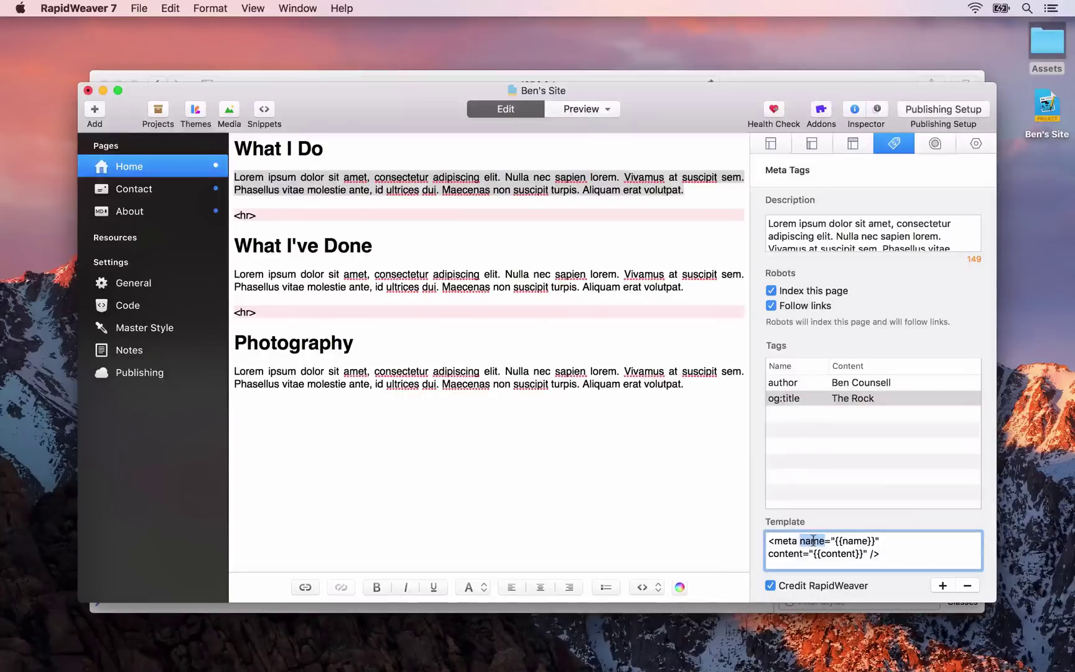
{"action": "type", "text": "property"}
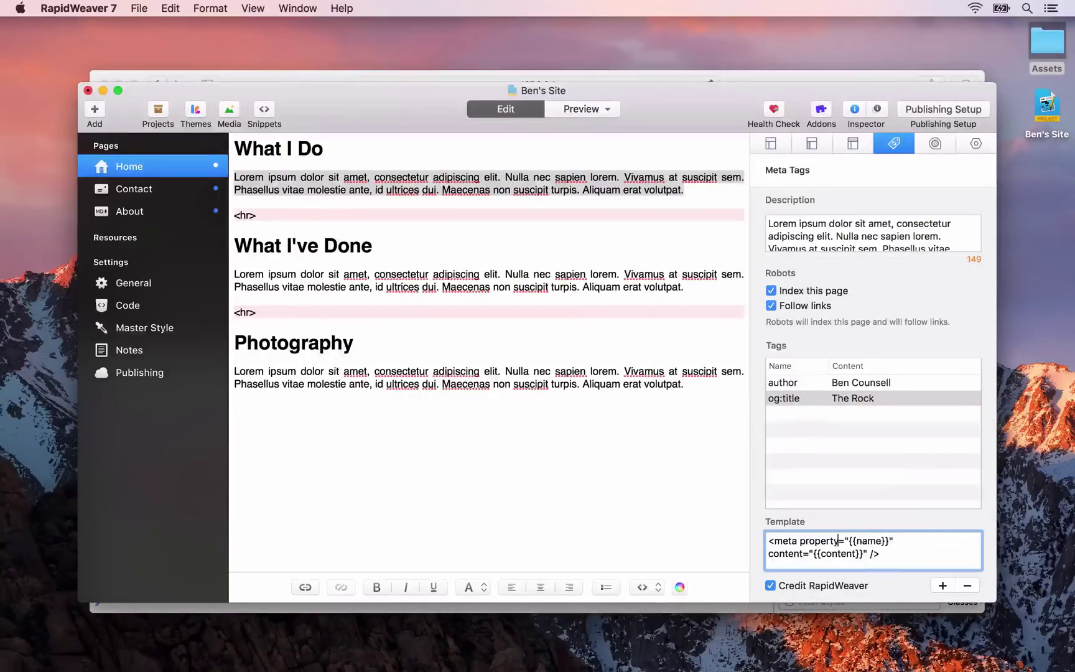
{"action": "key", "text": "super+Tab"}
{"action": "key", "text": "super+r"}
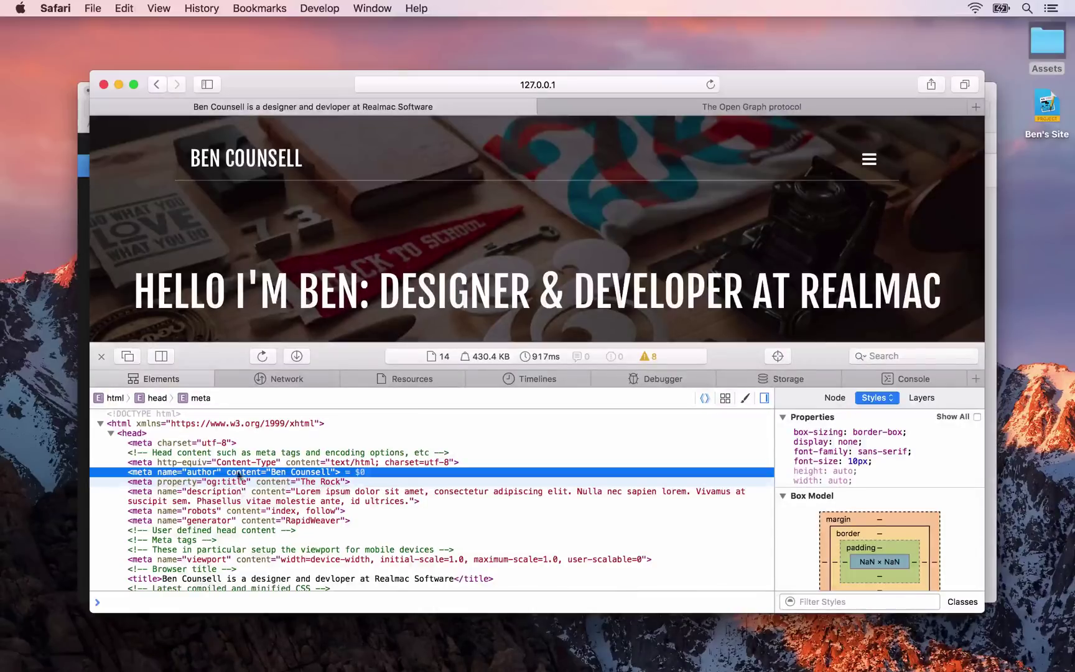
- Add an og:url meta tag whose content is the IMDb URL copied from ogp.me
{"action": "left_click", "coordinate": [608, 110]}
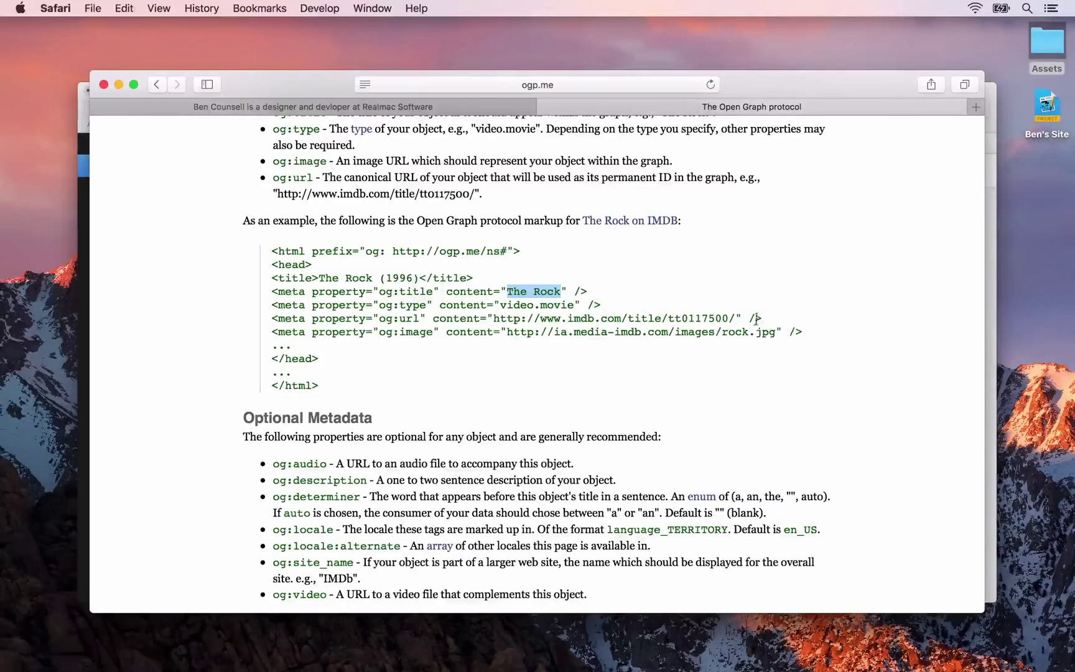
{"action": "left_click_drag", "start_coordinate": [736, 318], "coordinate": [496, 318]}
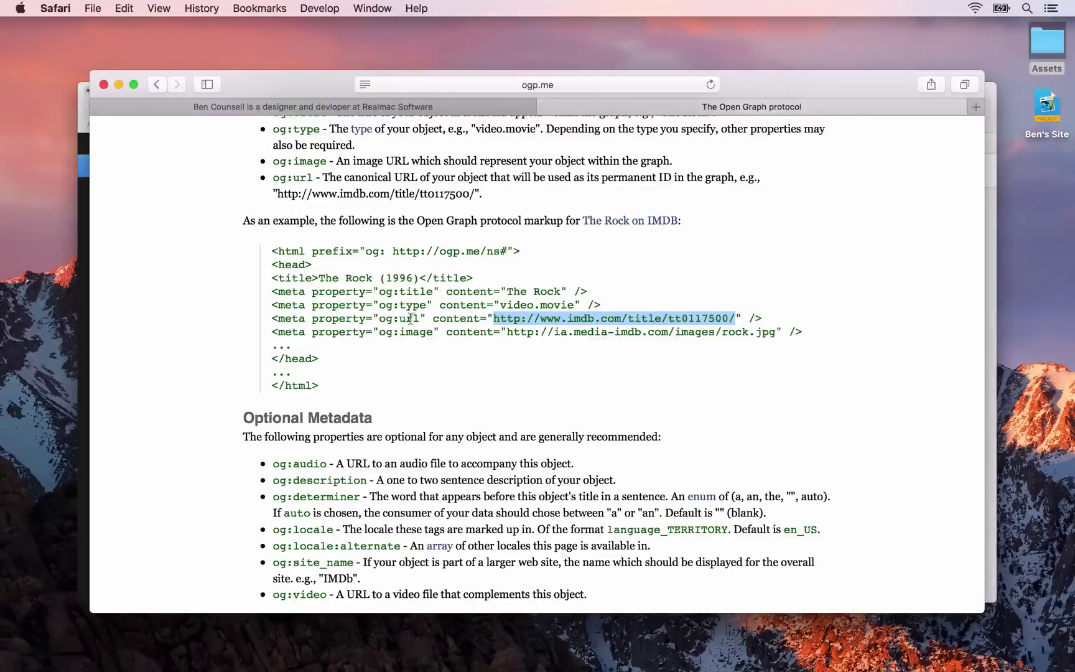
{"action": "key", "text": "super+Tab"}
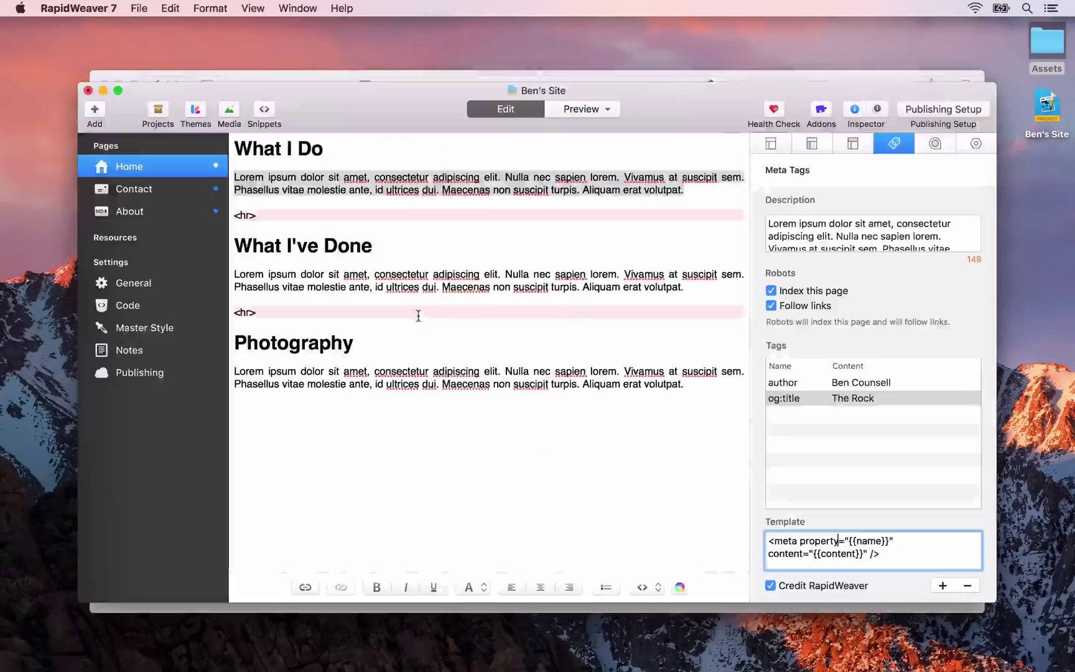
{"action": "left_click", "coordinate": [863, 467]}
{"action": "left_click", "coordinate": [943, 585]}
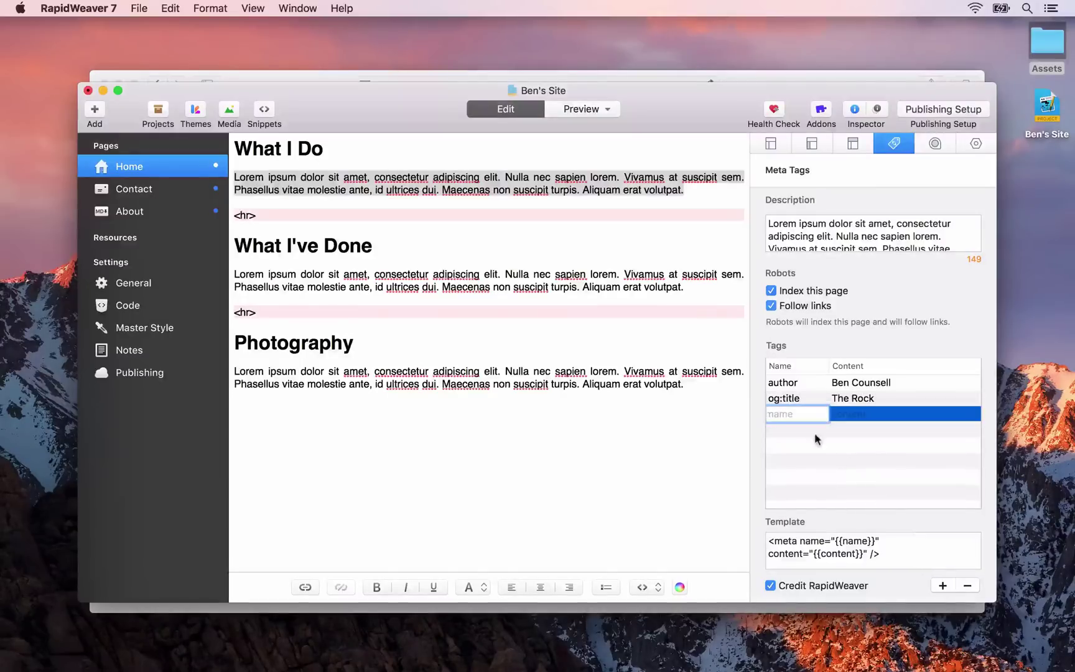
{"action": "type", "text": "og"}
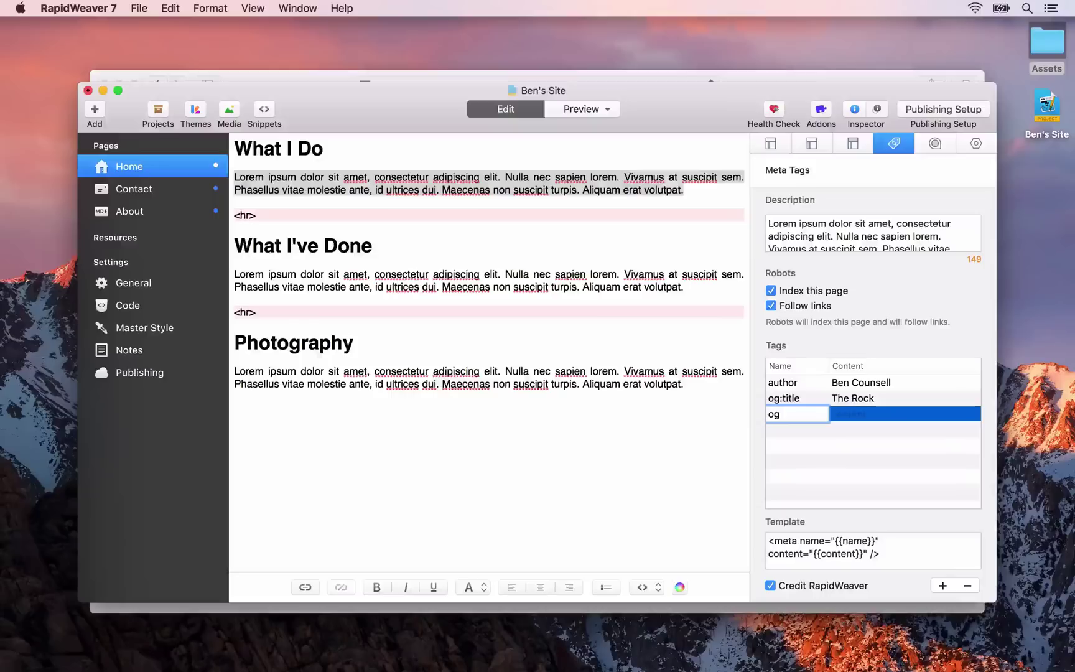
{"action": "type", "text": ":url"}
{"action": "key", "text": "Tab"}
{"action": "key", "text": "super+v"}
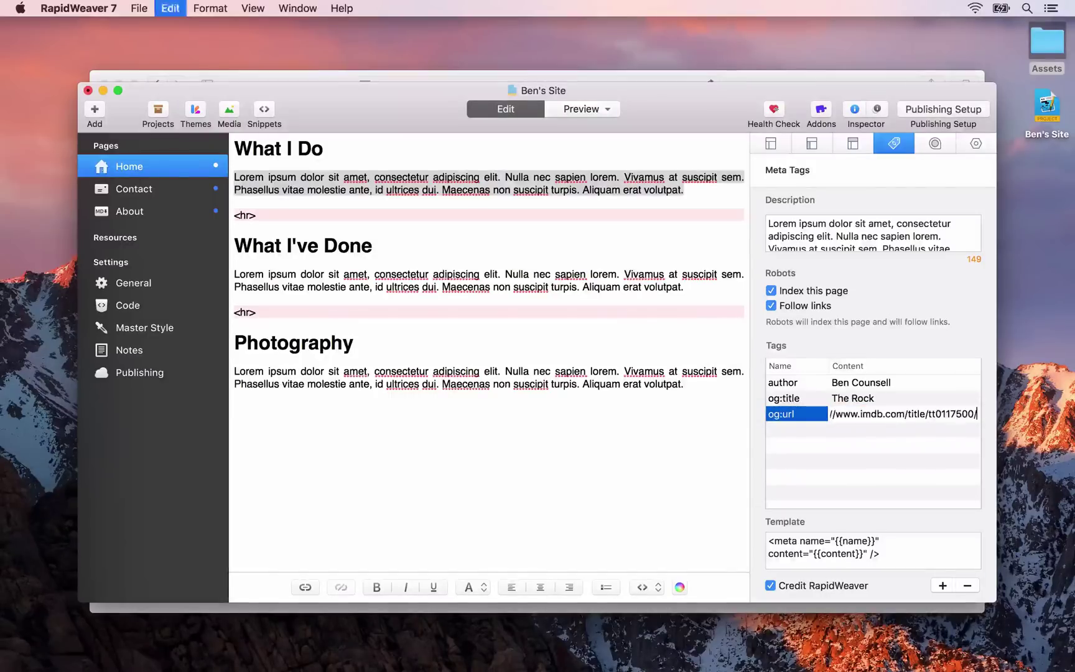
{"action": "left_click", "coordinate": [900, 399]}
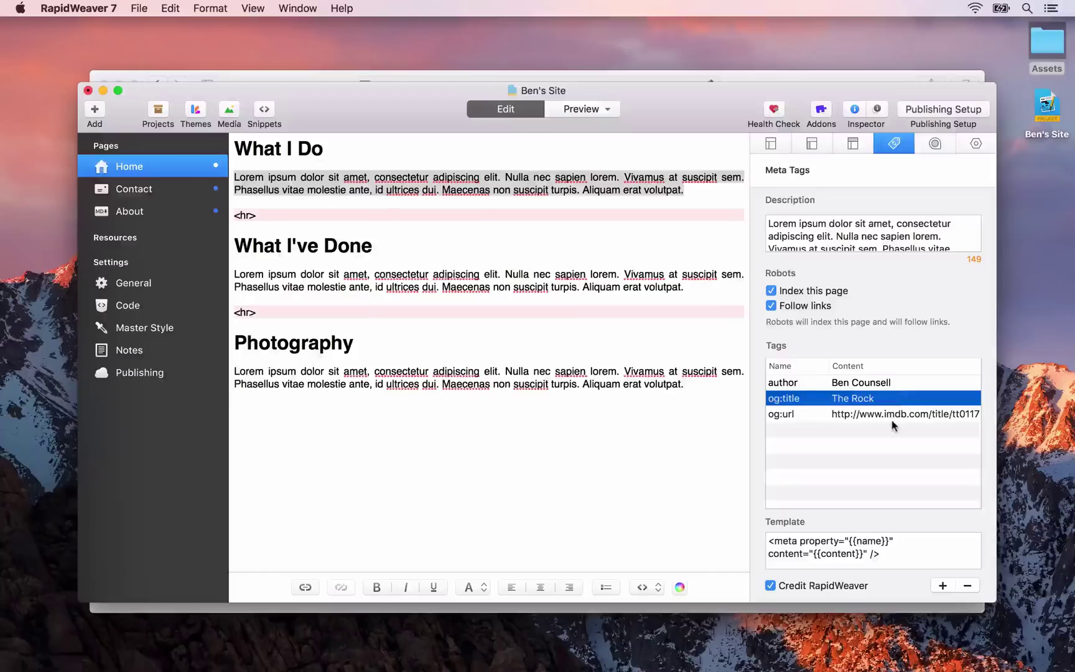
- Switch the og:url template attribute from name to property
{"action": "left_click", "coordinate": [895, 418]}
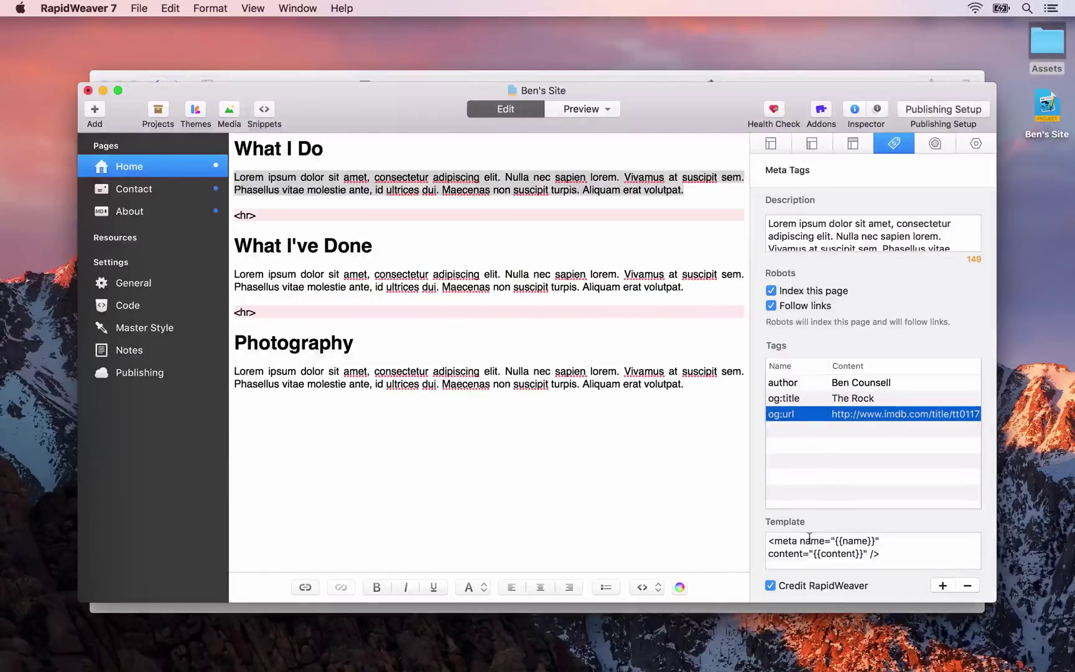
{"action": "double_click", "coordinate": [811, 541]}
{"action": "type", "text": "proper"}
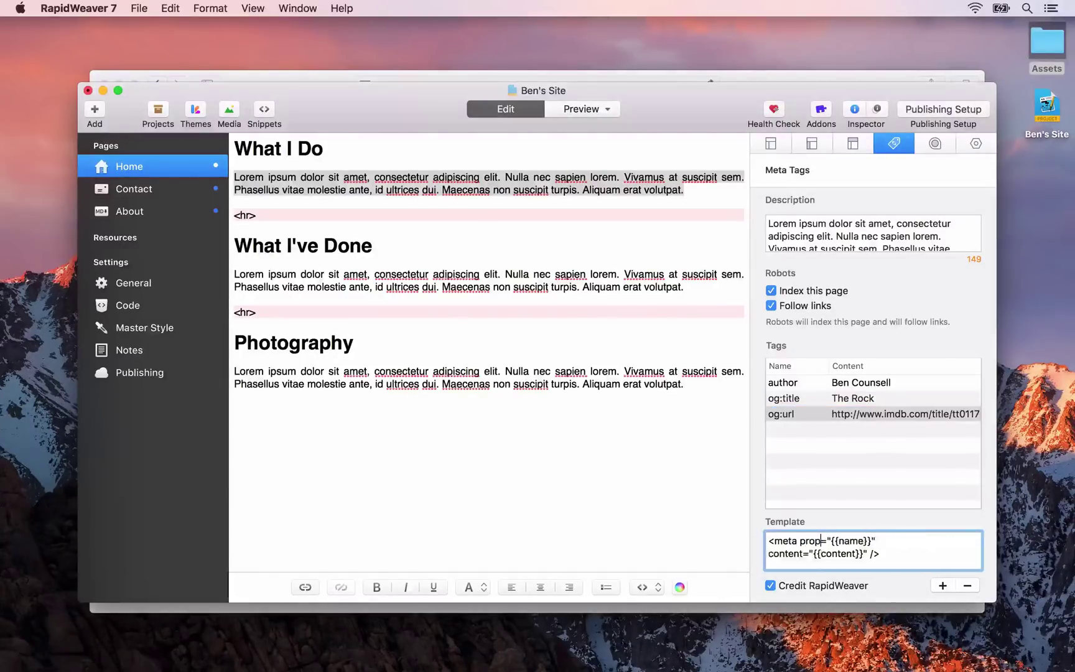
{"action": "type", "text": "ty"}
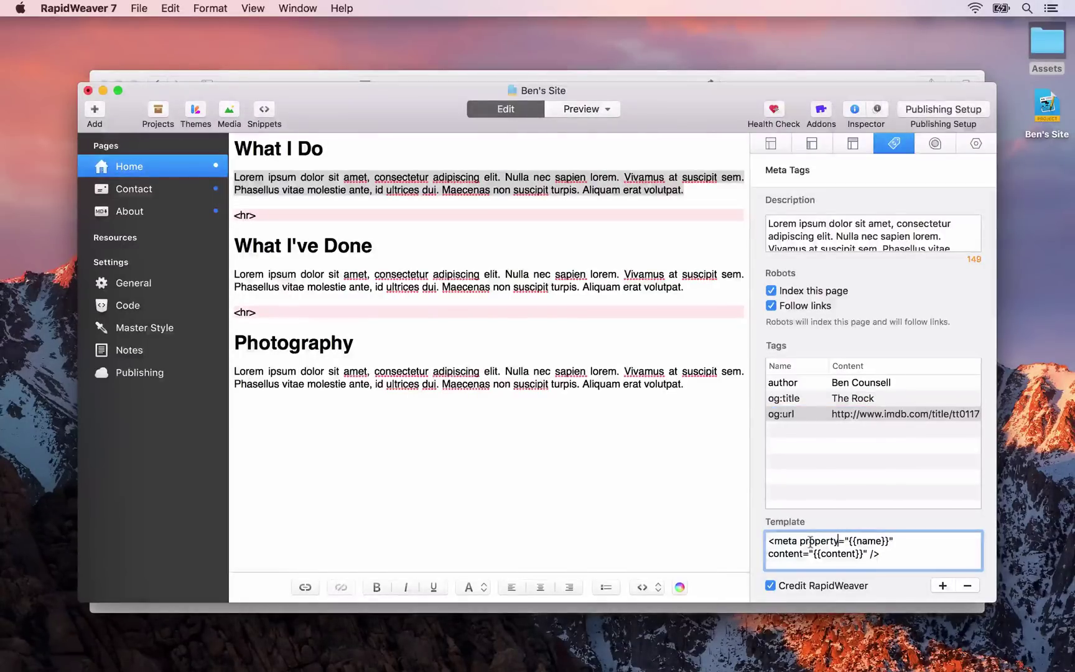
{"action": "key", "text": "super+Tab"}
{"action": "left_click", "coordinate": [378, 104]}
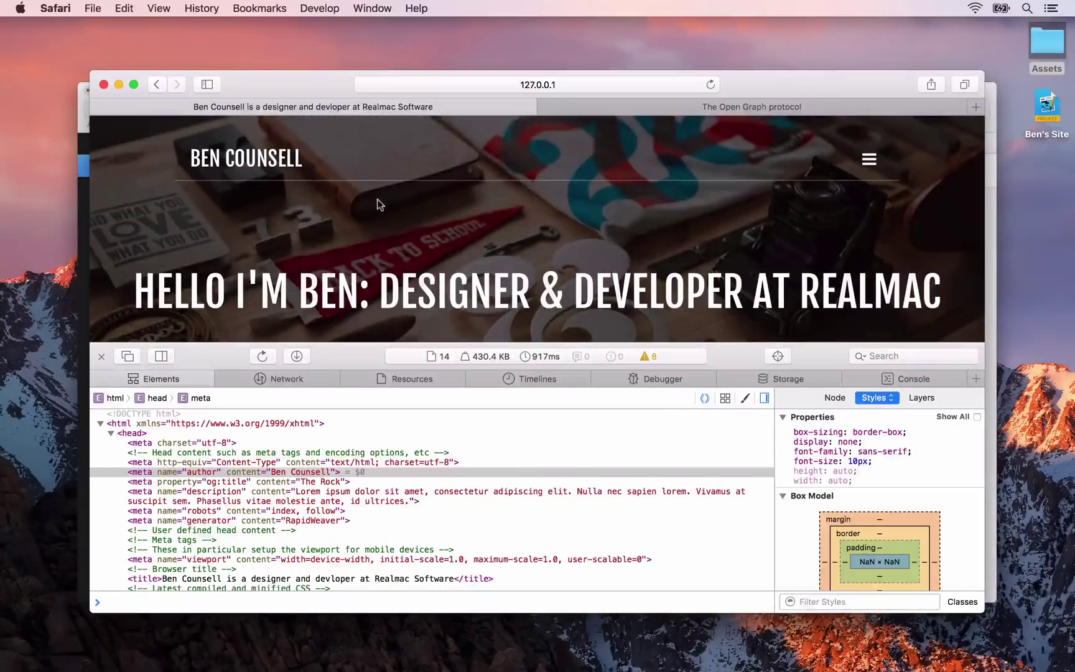
- Reload the local site and confirm og:url and og:title appear as property meta tags in Web Inspector
{"action": "key", "text": "super+r"}
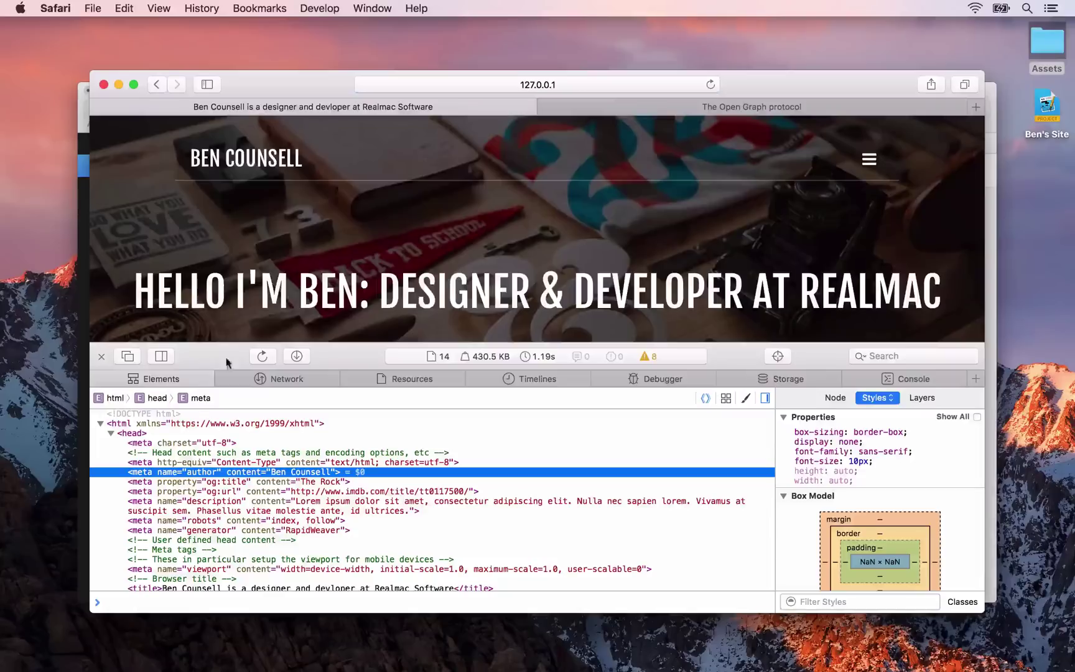
{"action": "left_click", "coordinate": [177, 481]}
{"action": "left_click", "coordinate": [177, 491]}
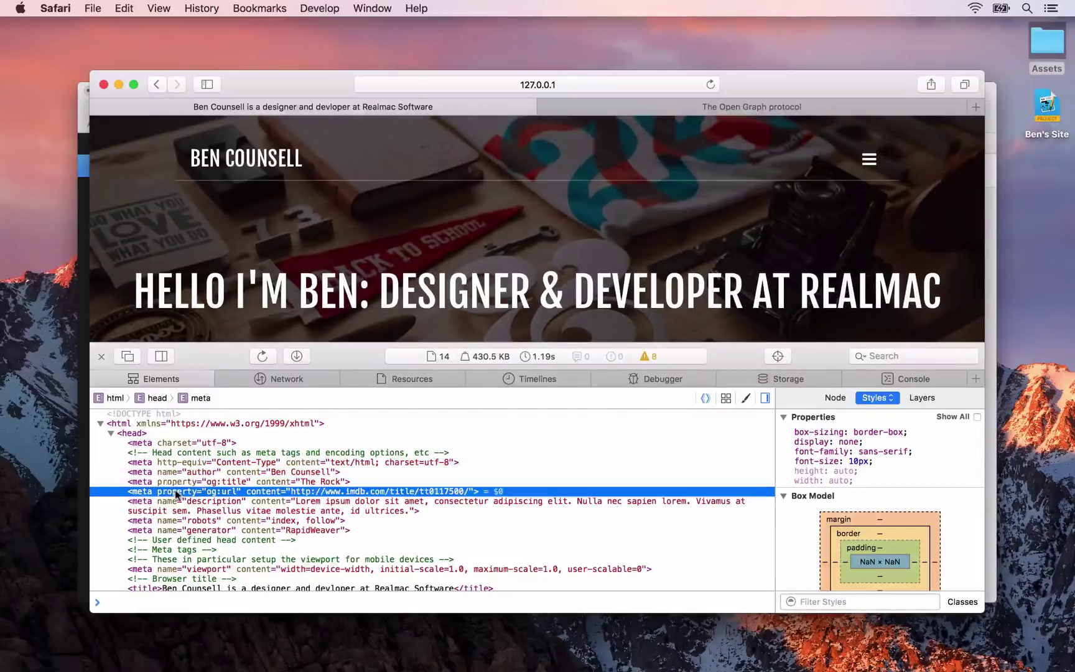
{"action": "left_click", "coordinate": [178, 482]}
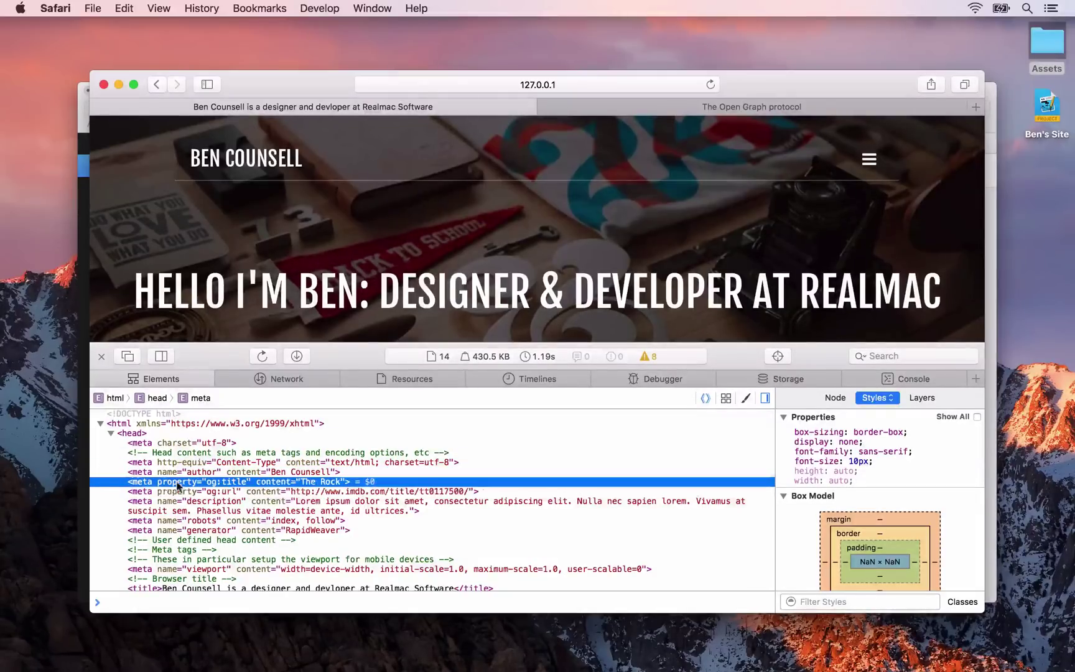
{"action": "left_click", "coordinate": [178, 492]}
{"action": "key", "text": "super+Tab"}
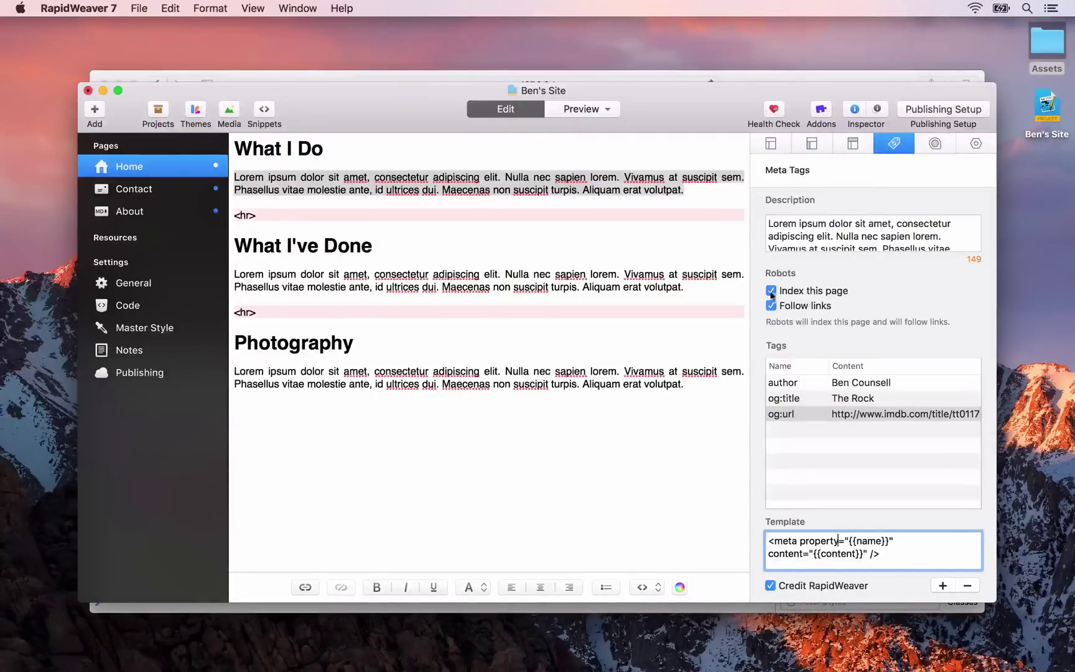
- Delete the og:title and og:url tags together, leaving the author tag selected
{"action": "left_click", "coordinate": [795, 385]}
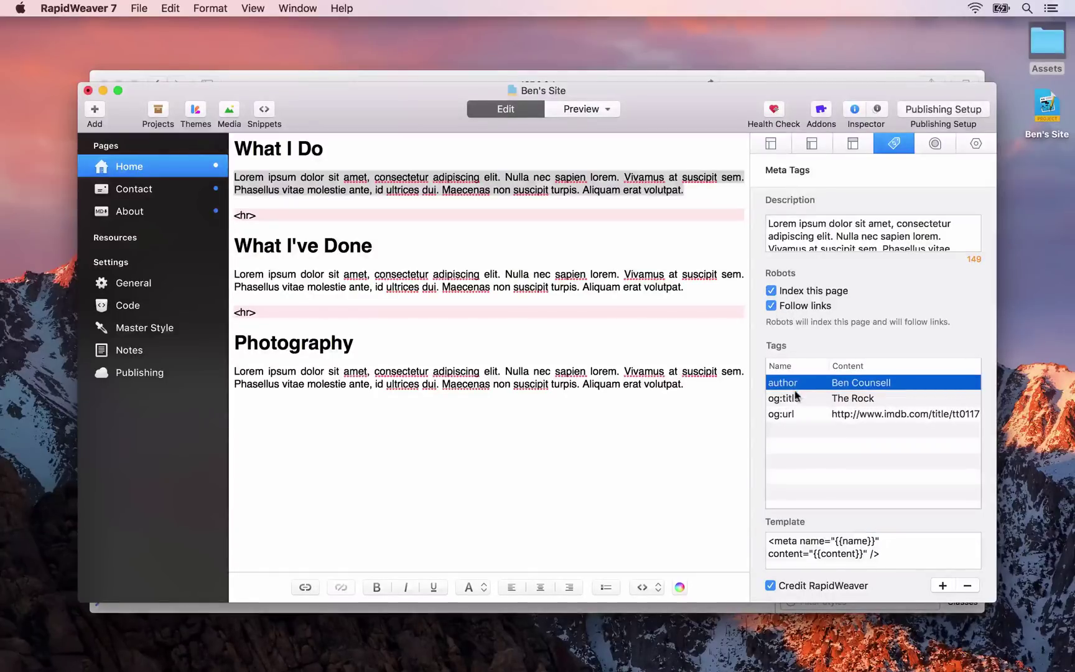
{"action": "left_click", "coordinate": [796, 396]}
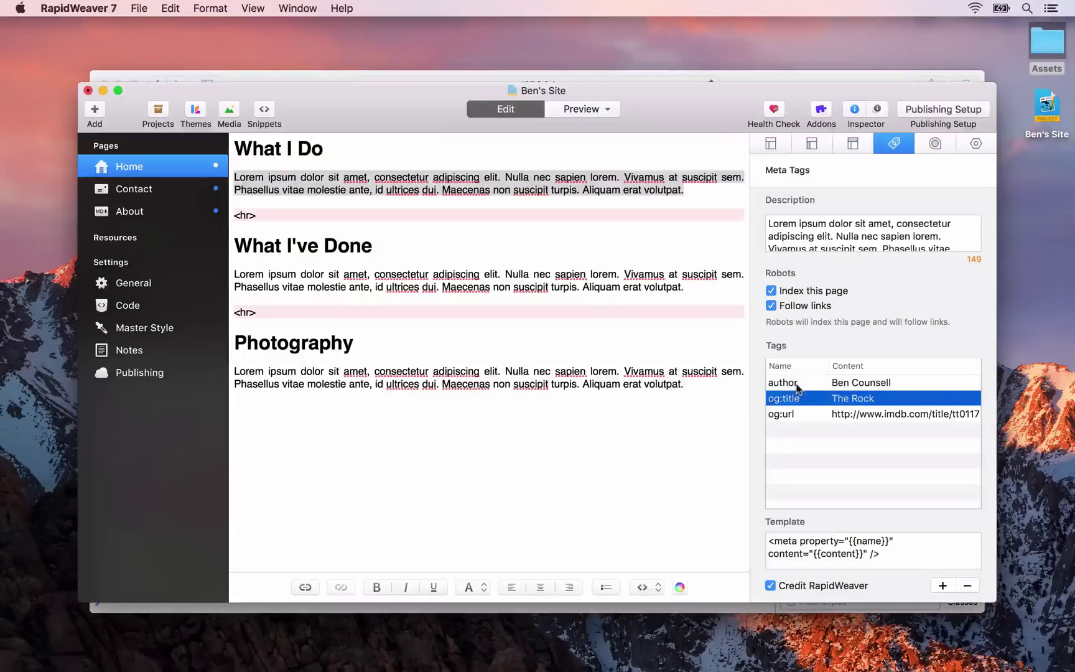
{"action": "left_click", "coordinate": [795, 415], "text": "shift"}
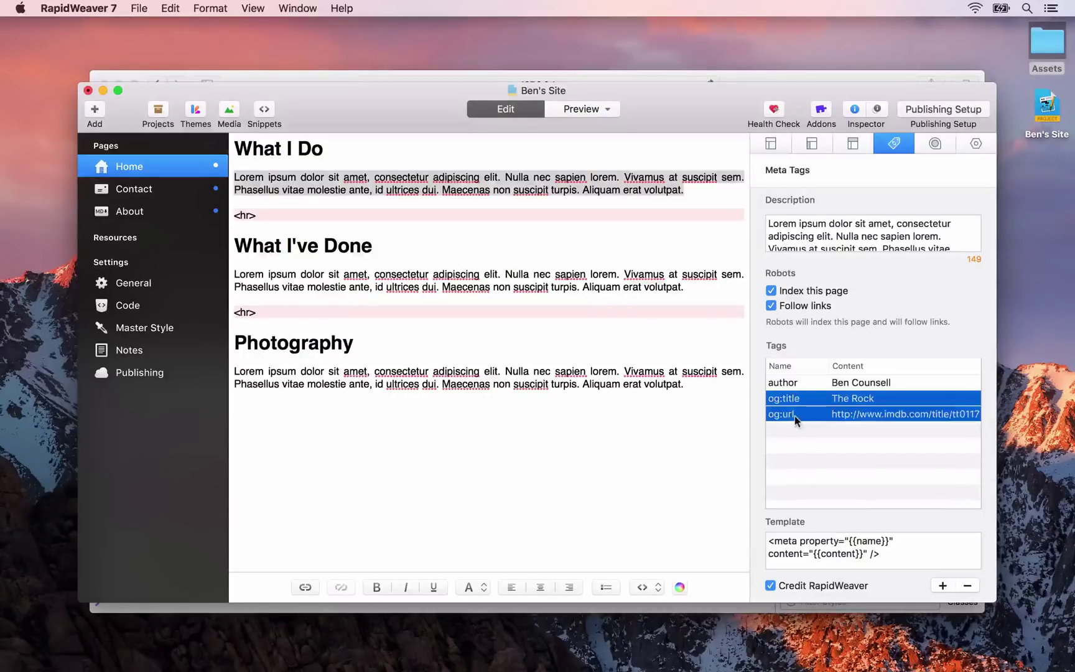
{"action": "left_click", "coordinate": [971, 586]}
{"action": "left_click", "coordinate": [873, 474]}
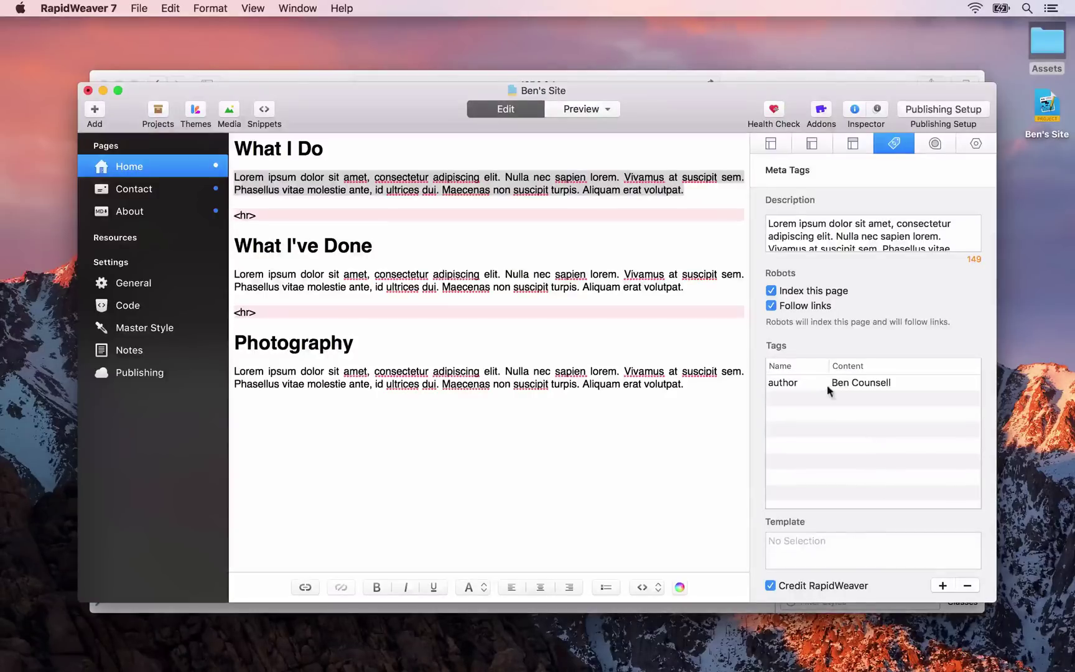
{"action": "left_click", "coordinate": [831, 382]}
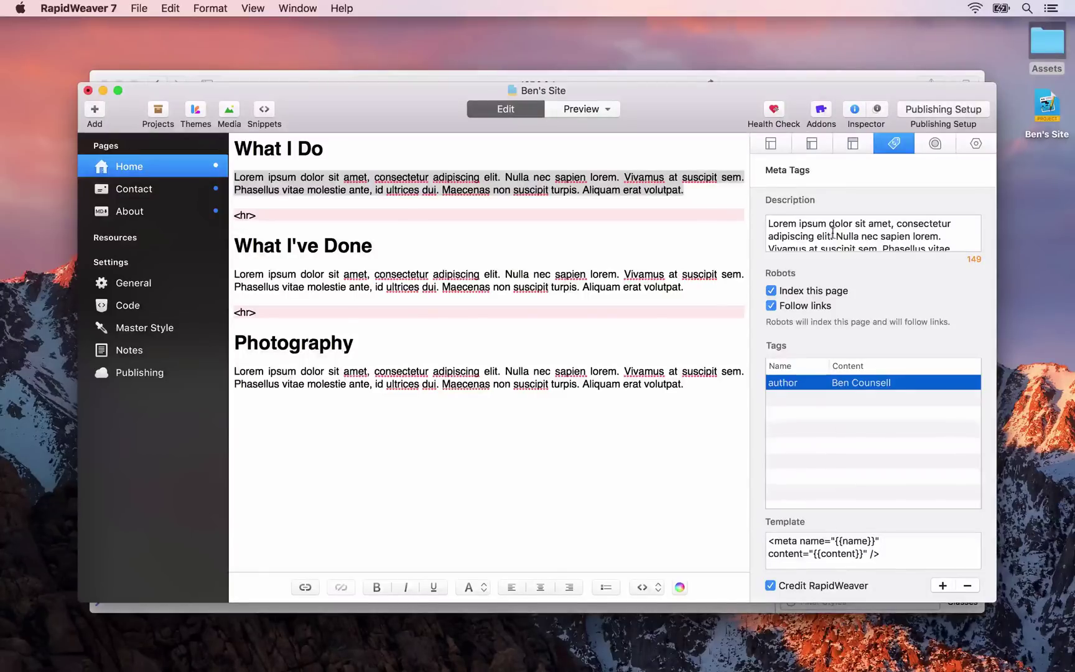
{"action": "left_click", "coordinate": [171, 188]}
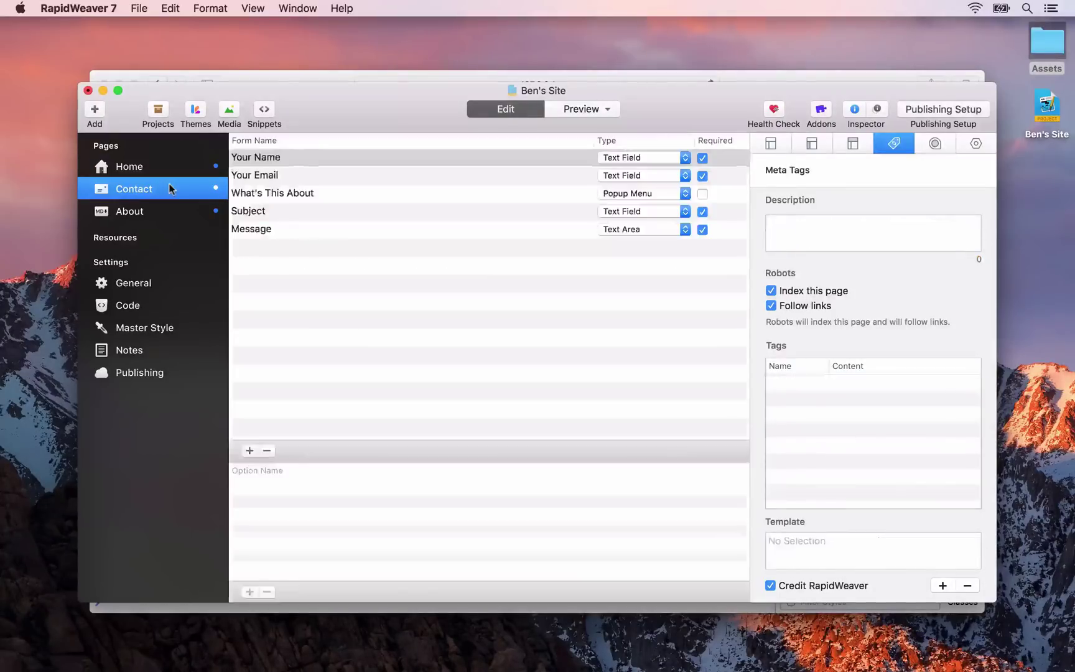
{"action": "left_click", "coordinate": [792, 230]}
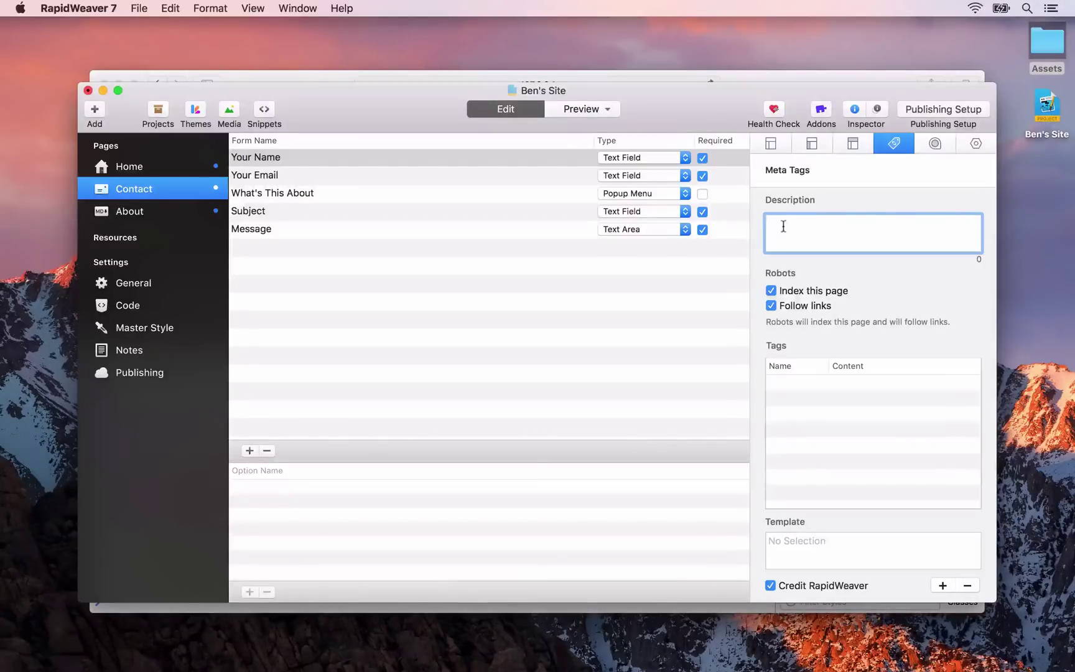
{"action": "left_click", "coordinate": [146, 157]}
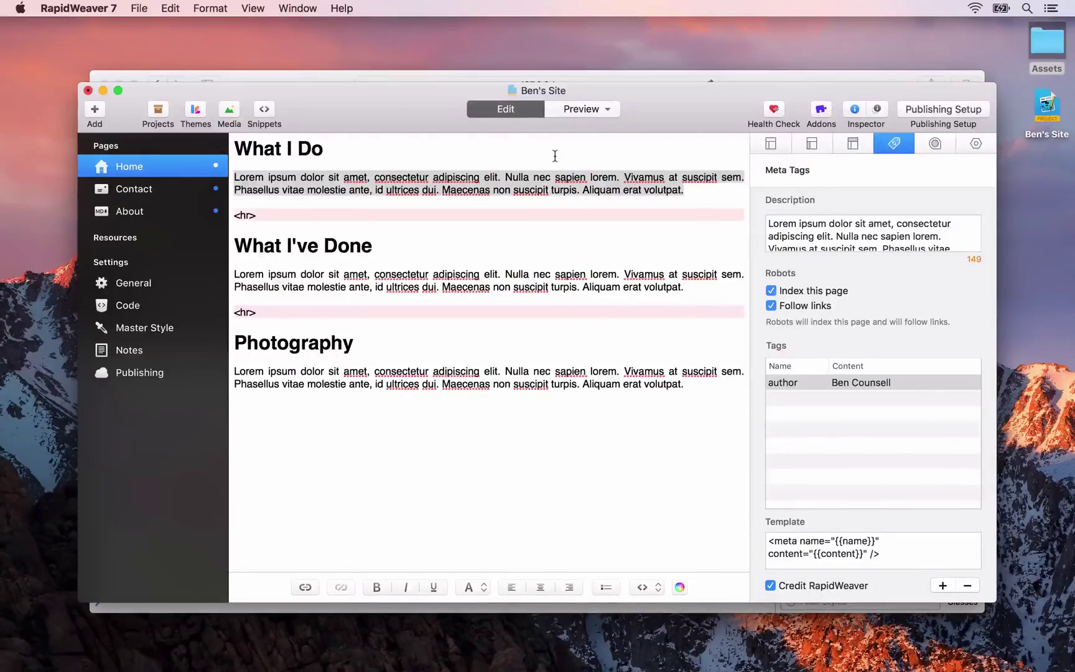
- Run Health Check and scroll through the 7 issues, including banner accessibility and favicon warnings
{"action": "left_click", "coordinate": [775, 113]}
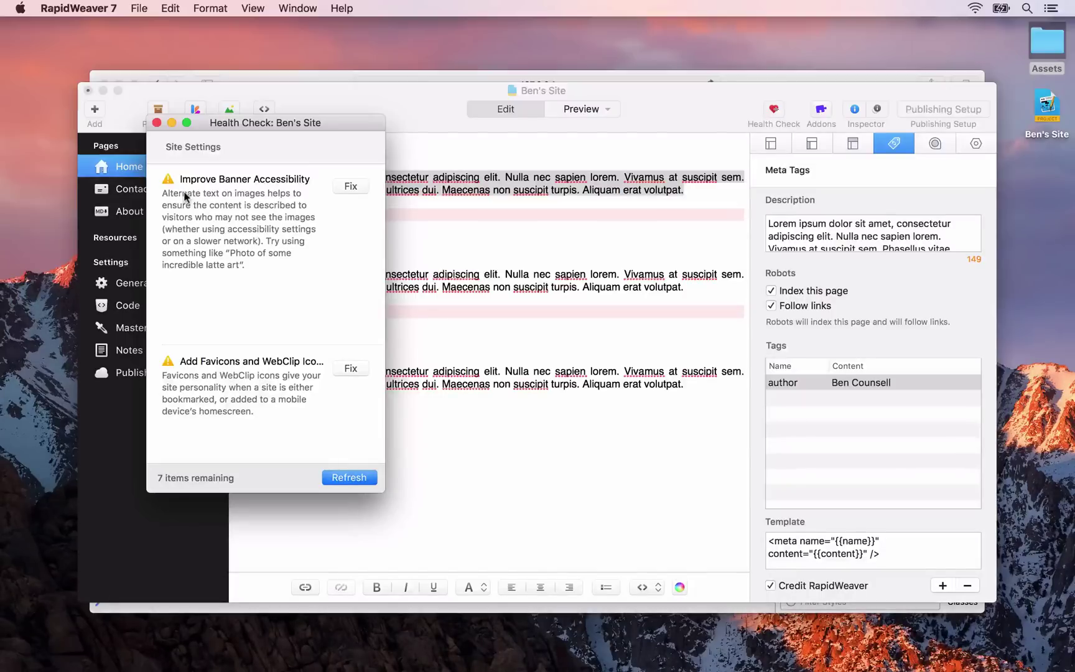
{"action": "scroll", "coordinate": [184, 197], "scroll_direction": "down", "scroll_amount": 10}
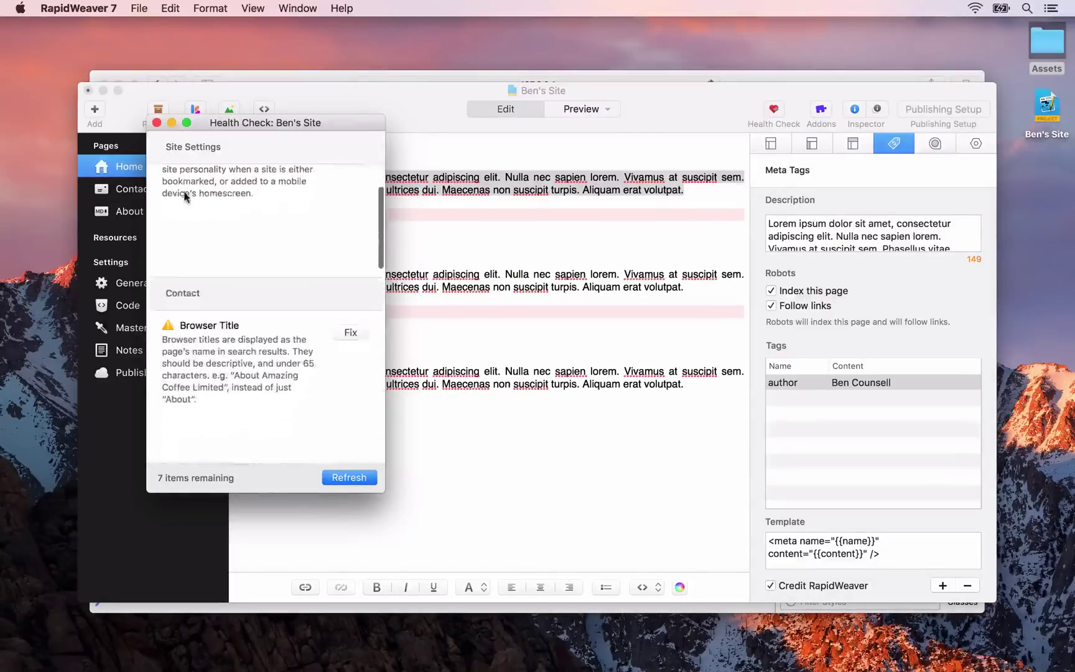
{"action": "scroll", "coordinate": [184, 197], "scroll_direction": "down", "scroll_amount": 3}
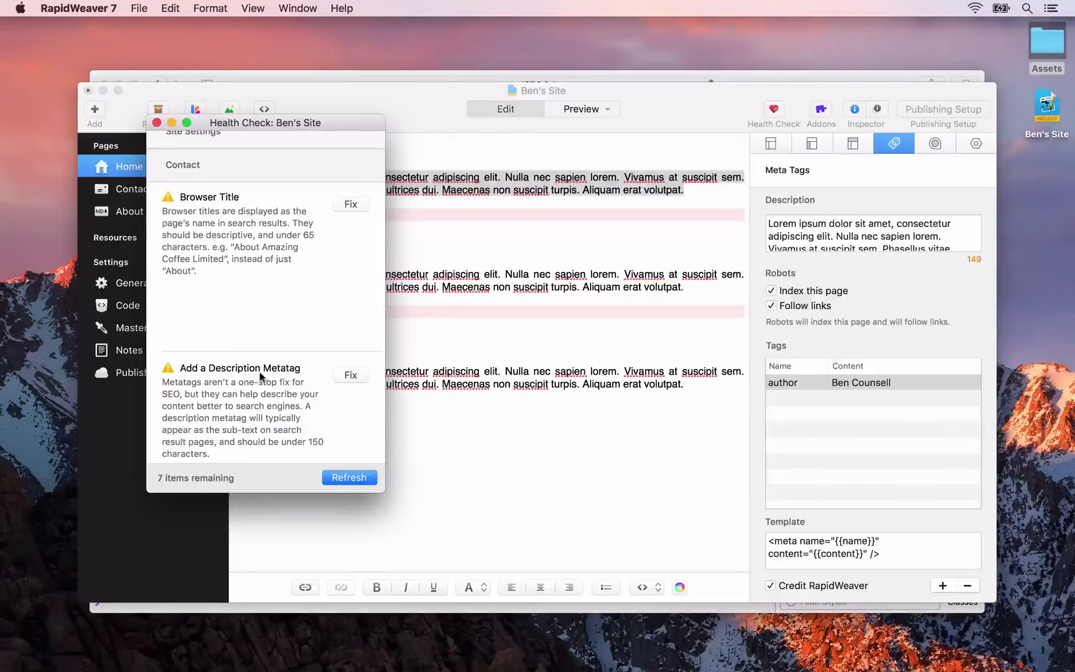
{"action": "scroll", "coordinate": [260, 375], "scroll_direction": "down", "scroll_amount": 10}
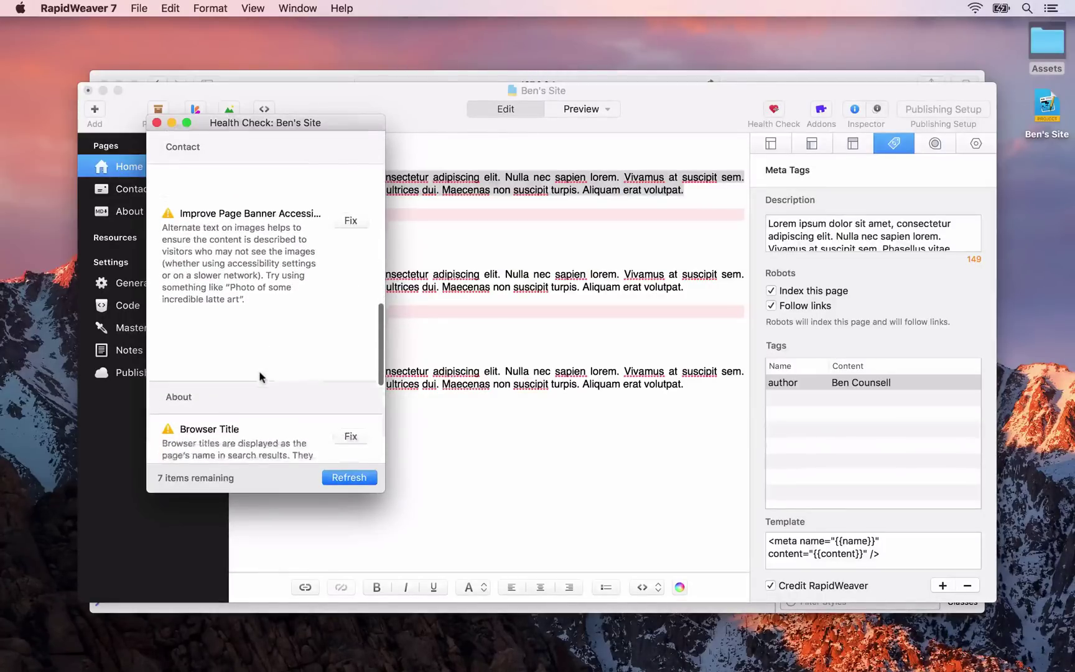
{"action": "scroll", "coordinate": [259, 374], "scroll_direction": "down", "scroll_amount": 5}
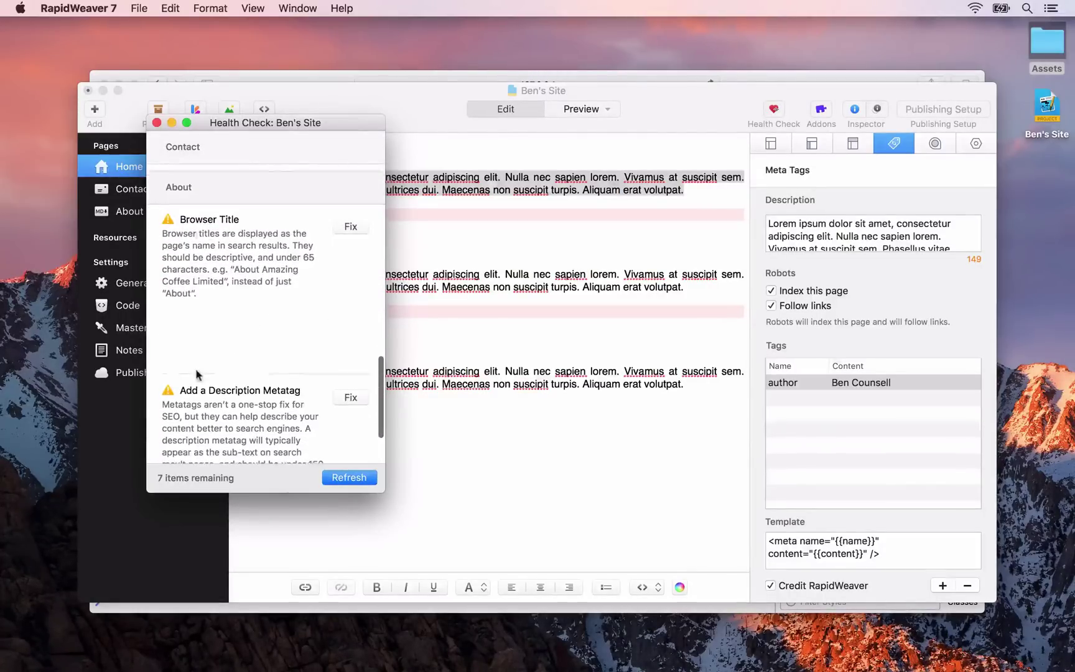
{"action": "scroll", "coordinate": [196, 374], "scroll_direction": "up", "scroll_amount": 8}
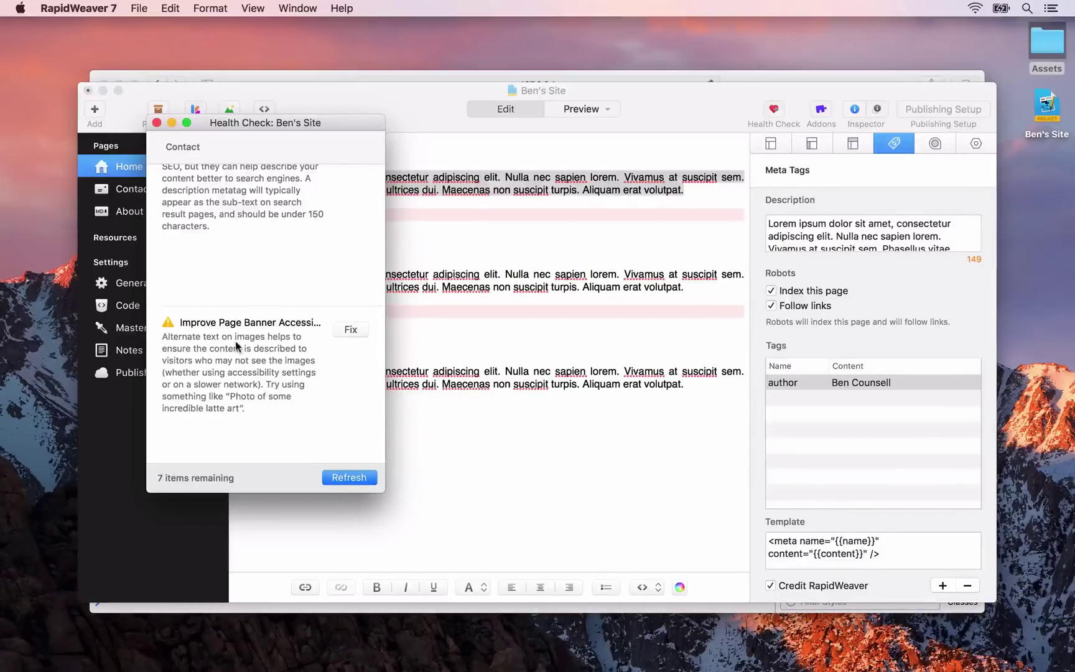
{"action": "scroll", "coordinate": [236, 346], "scroll_direction": "down", "scroll_amount": 5}
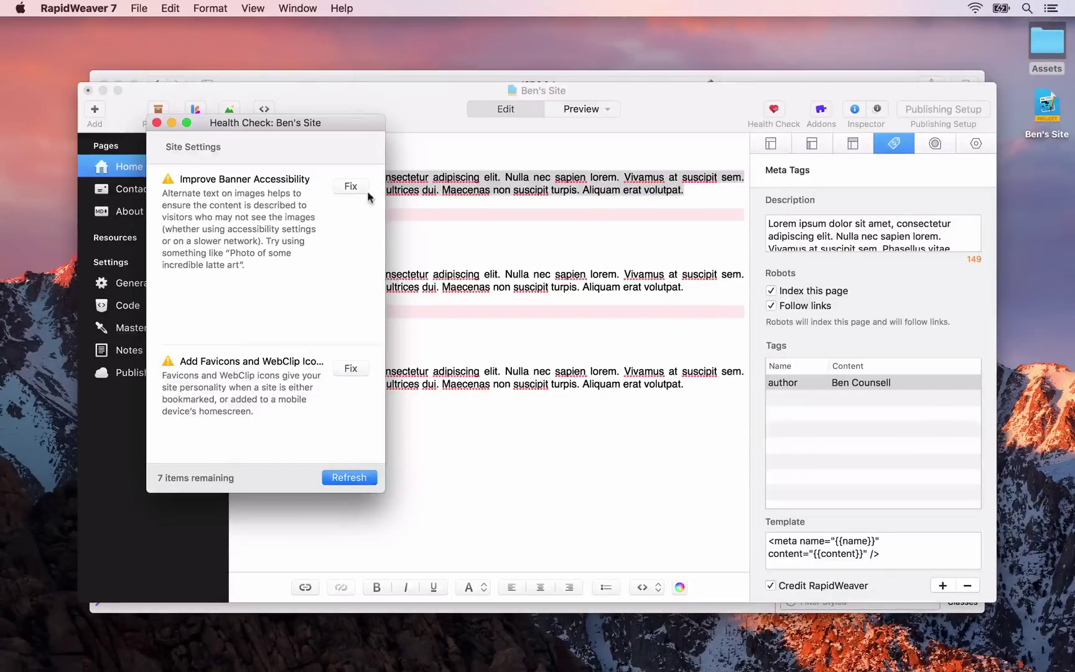
- In General settings, set the site Banner Alt text to describe the owner's desk with a selection of things he's made
{"action": "left_click", "coordinate": [352, 186]}
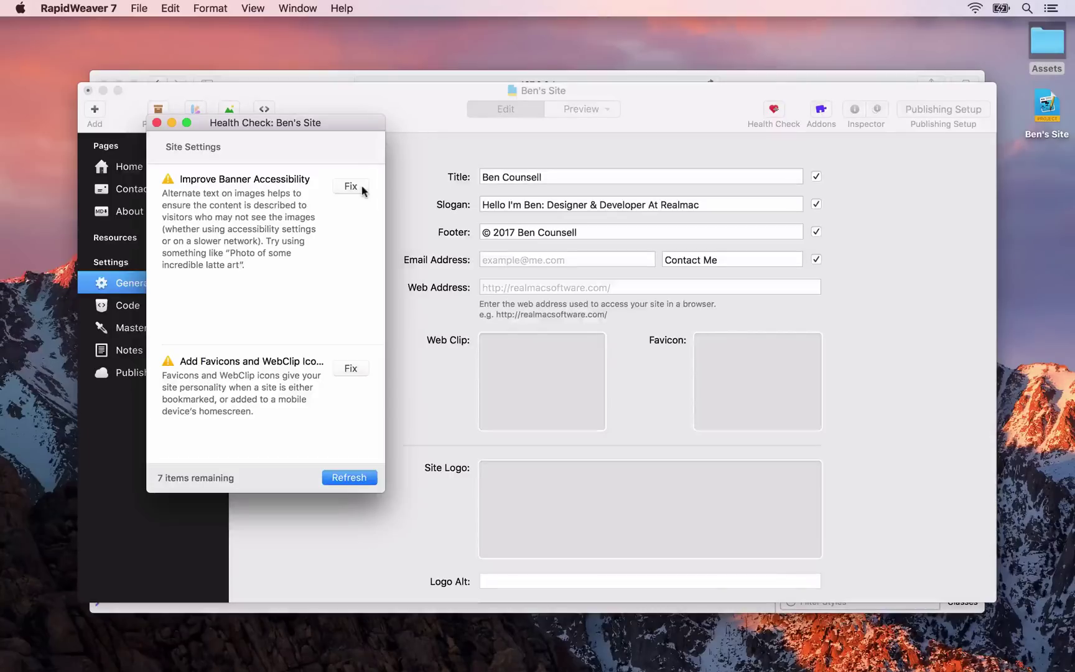
{"action": "left_click", "coordinate": [501, 436]}
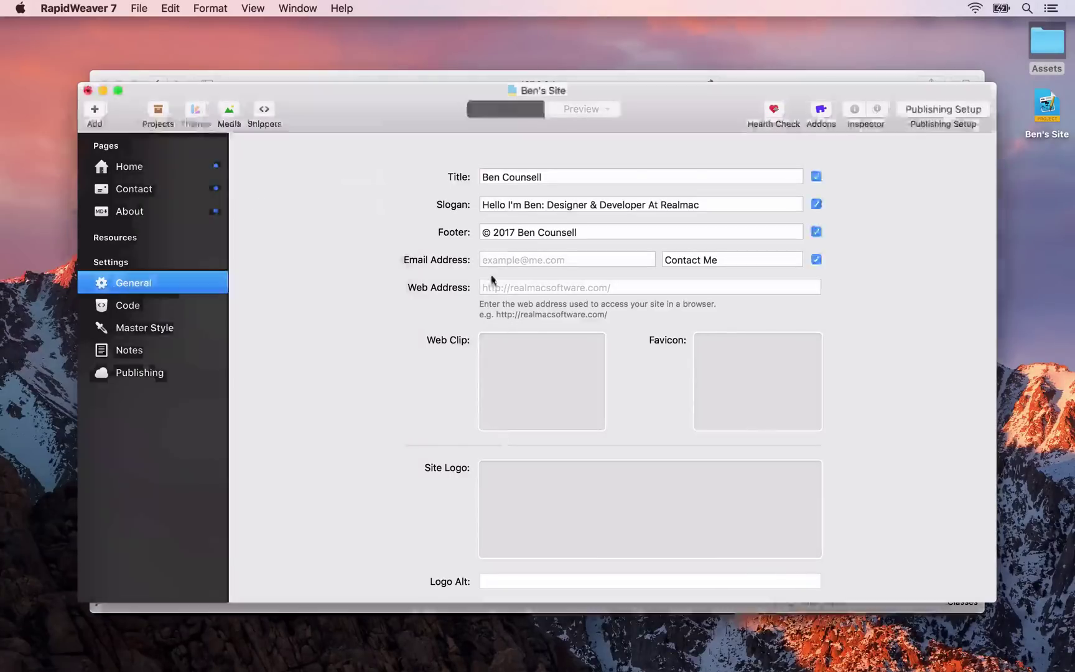
{"action": "scroll", "coordinate": [444, 283], "scroll_direction": "down", "scroll_amount": 5}
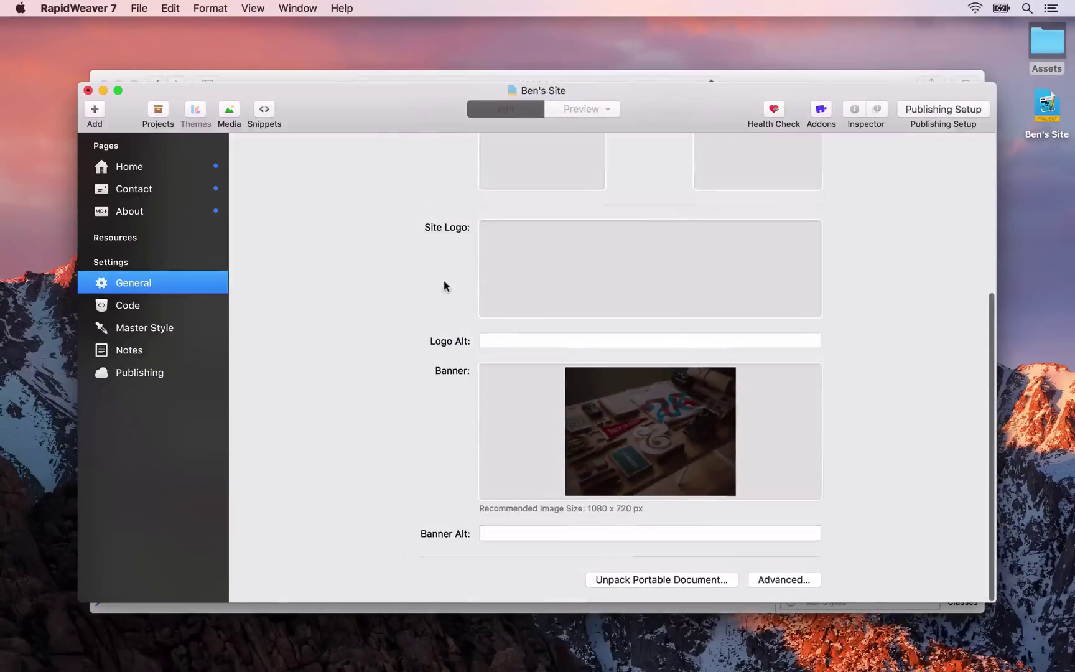
{"action": "left_click", "coordinate": [502, 534]}
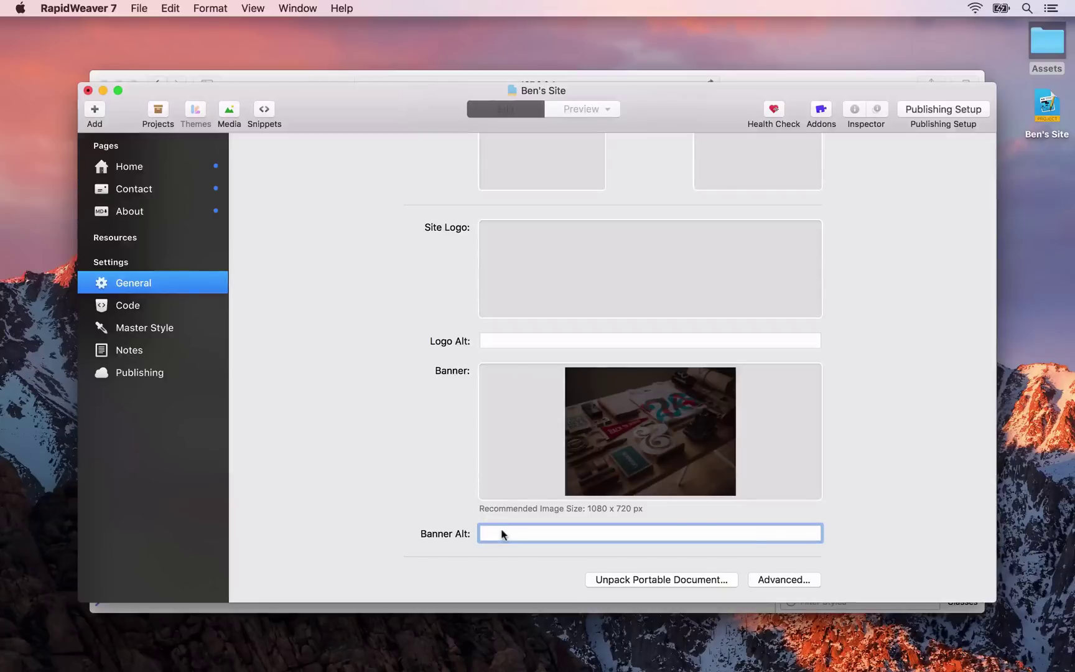
{"action": "type", "text": "Ben's desk witha"}
{"action": "key", "text": "BackSpace"}
{"action": "type", "text": "a selection of work"}
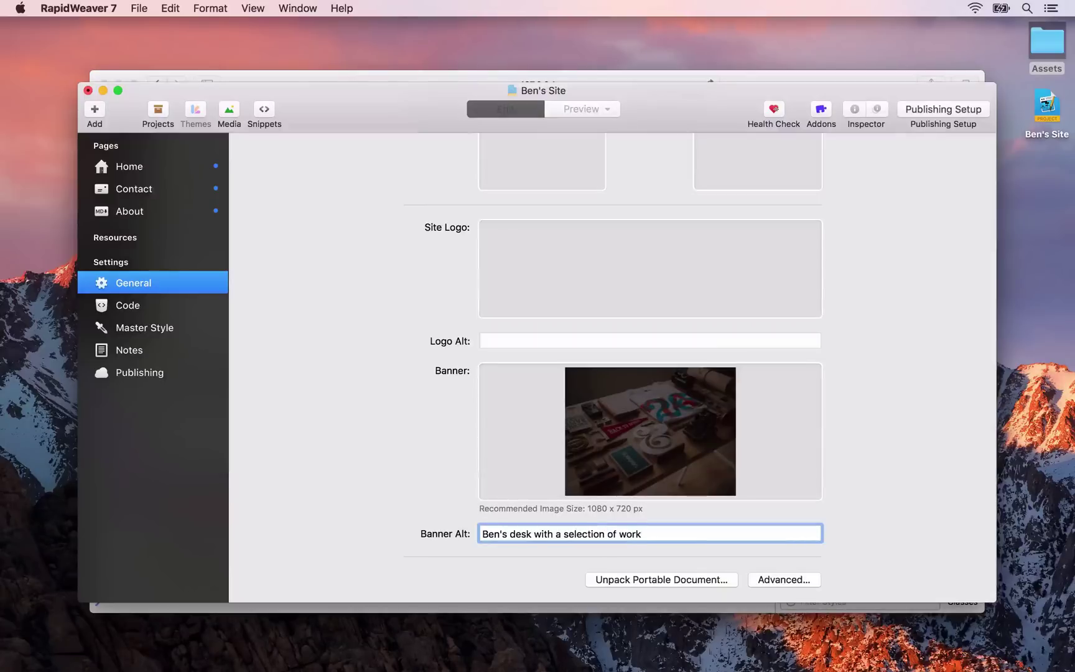
{"action": "key", "text": "alt+shift+Left"}
{"action": "type", "text": "things he's made"}
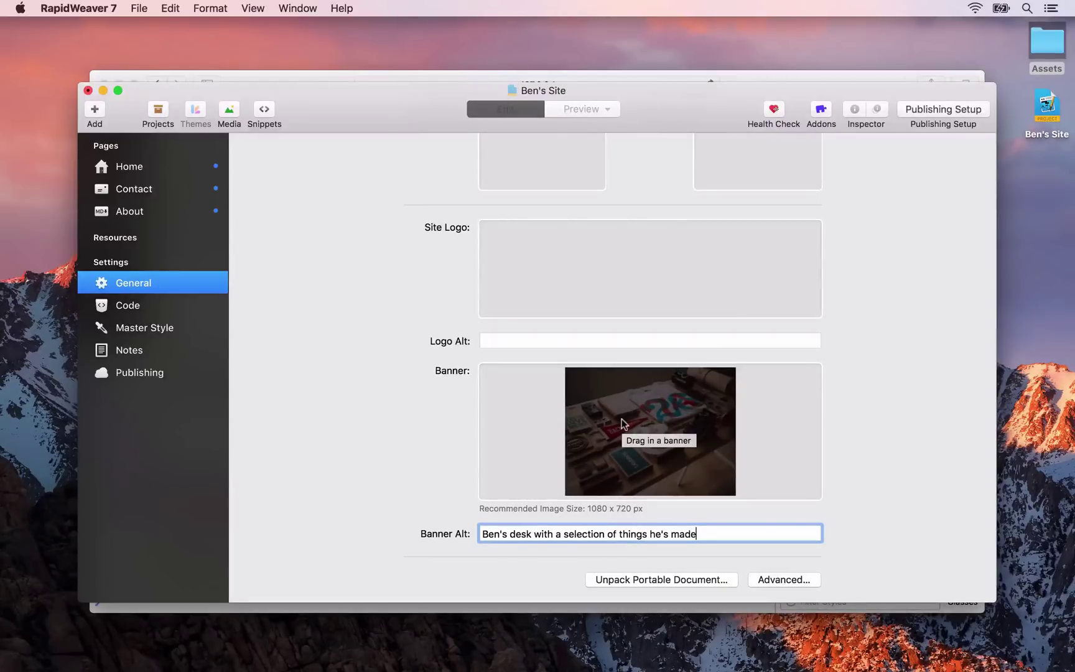
{"action": "left_click", "coordinate": [773, 111]}
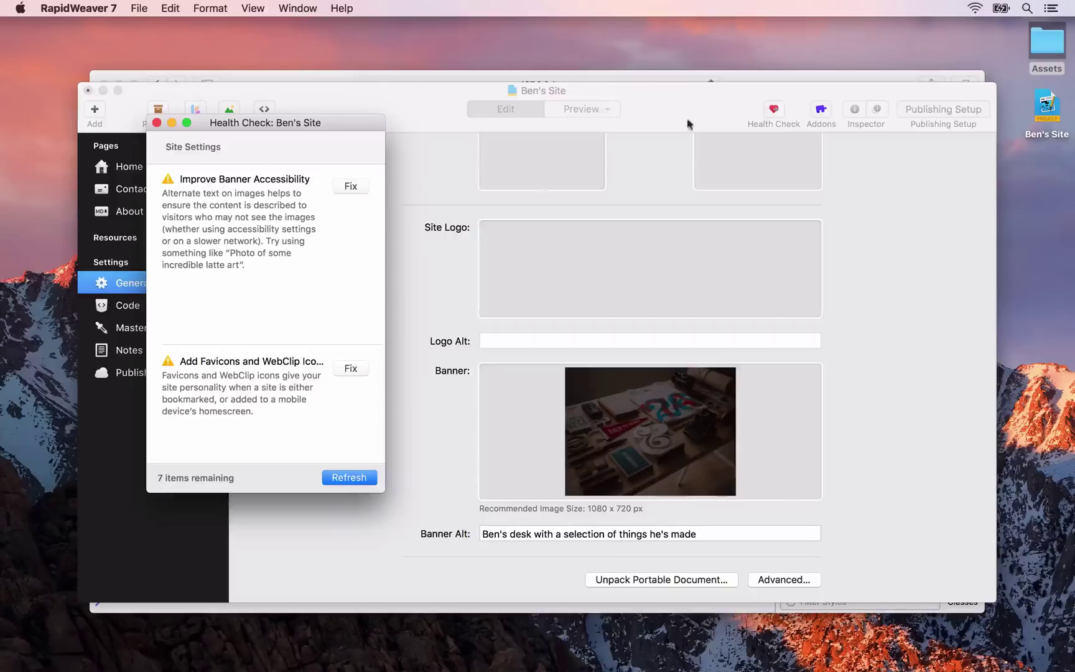
{"action": "left_click", "coordinate": [356, 477]}
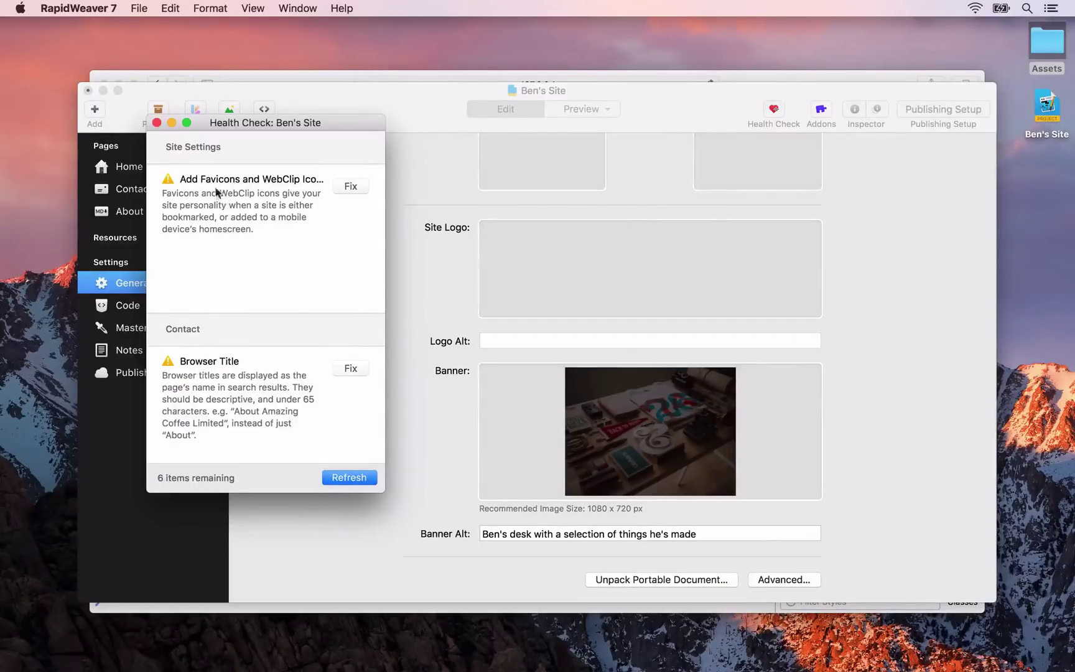
{"action": "scroll", "coordinate": [400, 214], "scroll_direction": "up", "scroll_amount": 5}
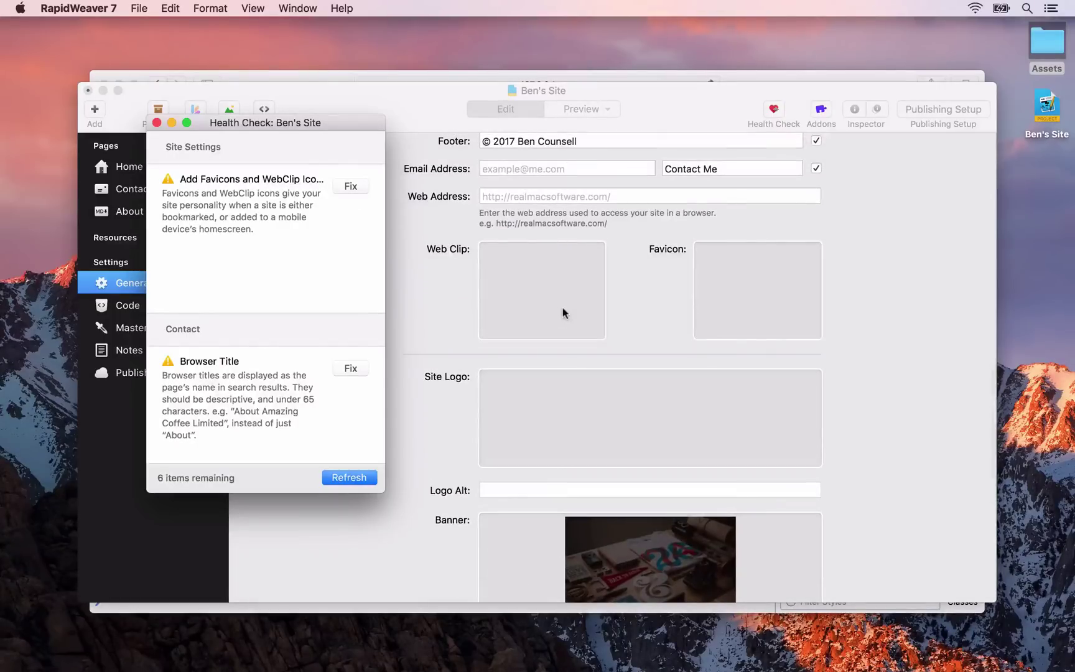
{"action": "mouse_move", "coordinate": [563, 308]}
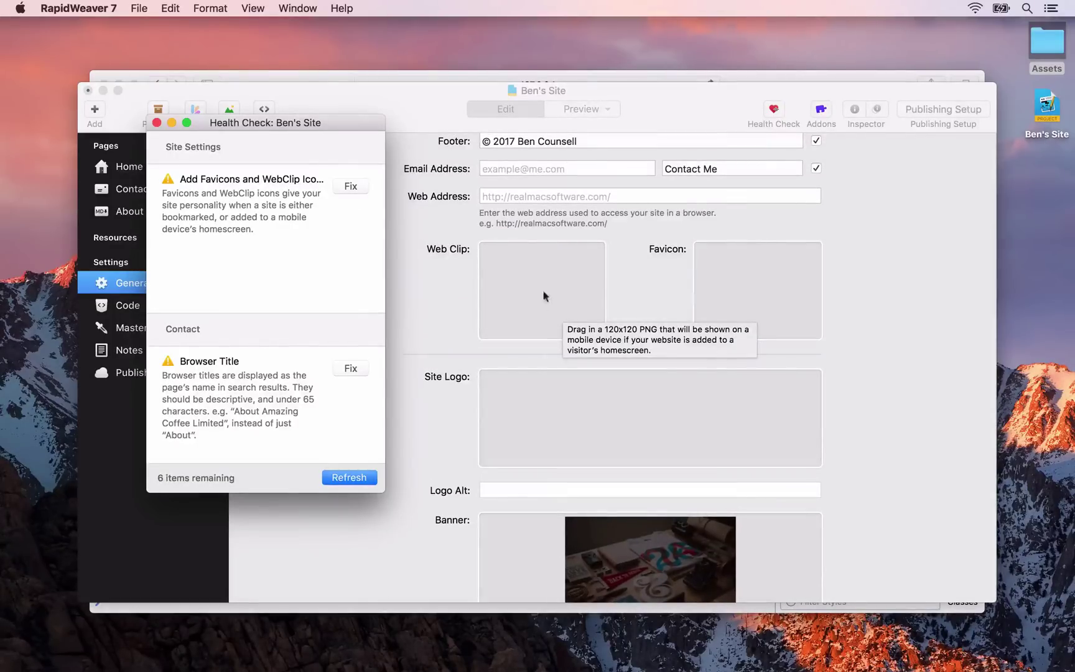
{"action": "mouse_move", "coordinate": [731, 283]}
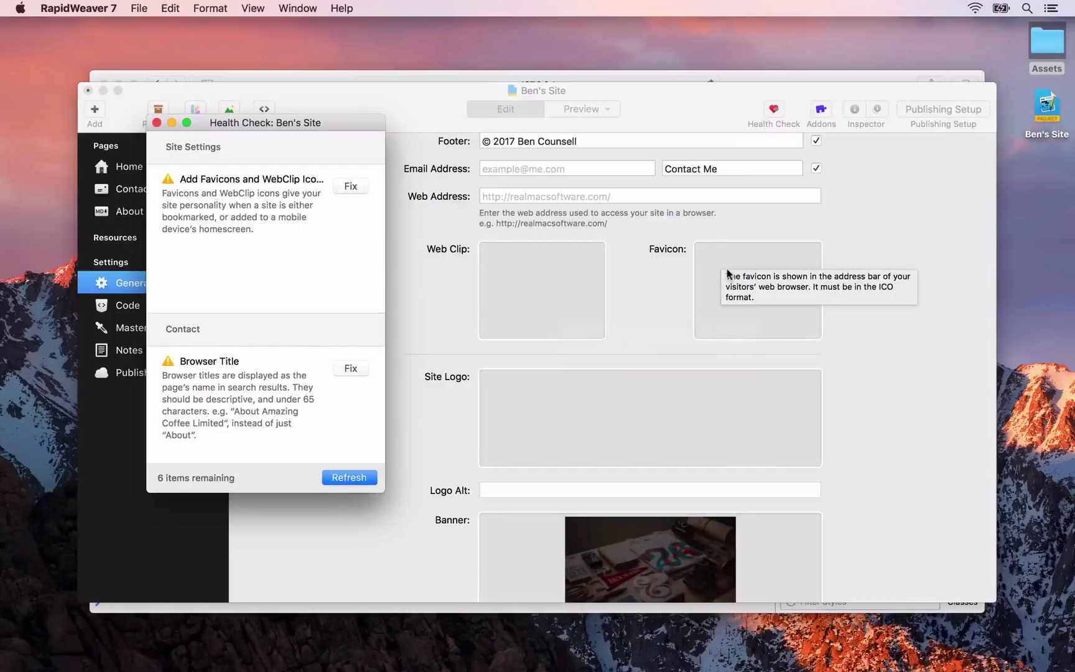
{"action": "mouse_move", "coordinate": [523, 283]}
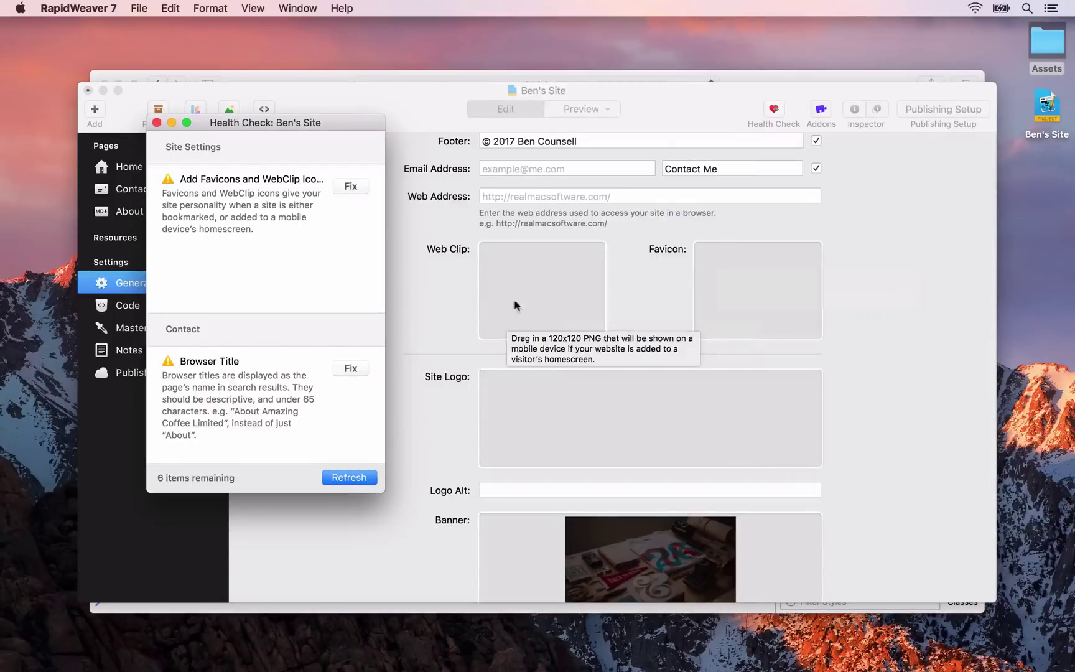
{"action": "scroll", "coordinate": [297, 283], "scroll_direction": "down", "scroll_amount": 5}
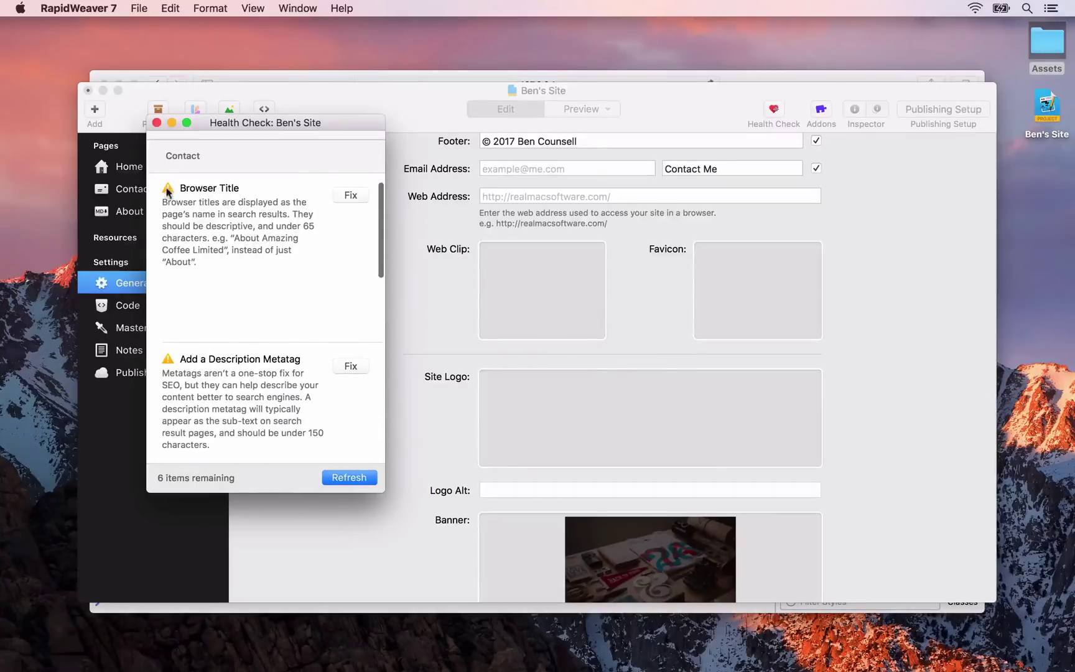
- Set the Contact page's browser title to 'Get In Touch With' followed by the owner's name
{"action": "left_click", "coordinate": [350, 195]}
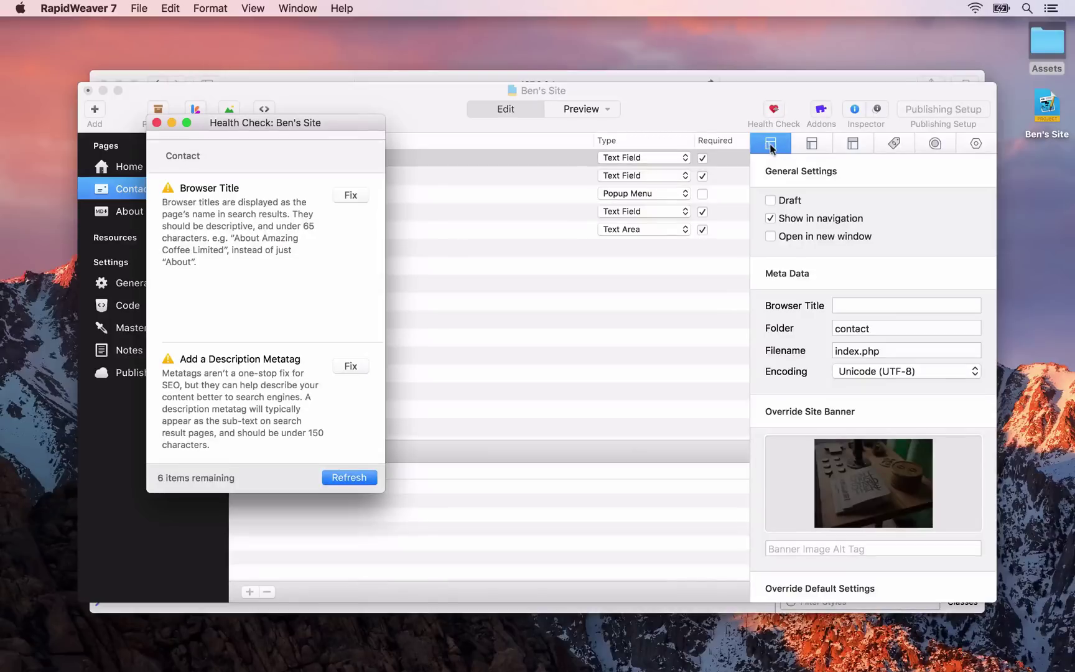
{"action": "left_click", "coordinate": [838, 306]}
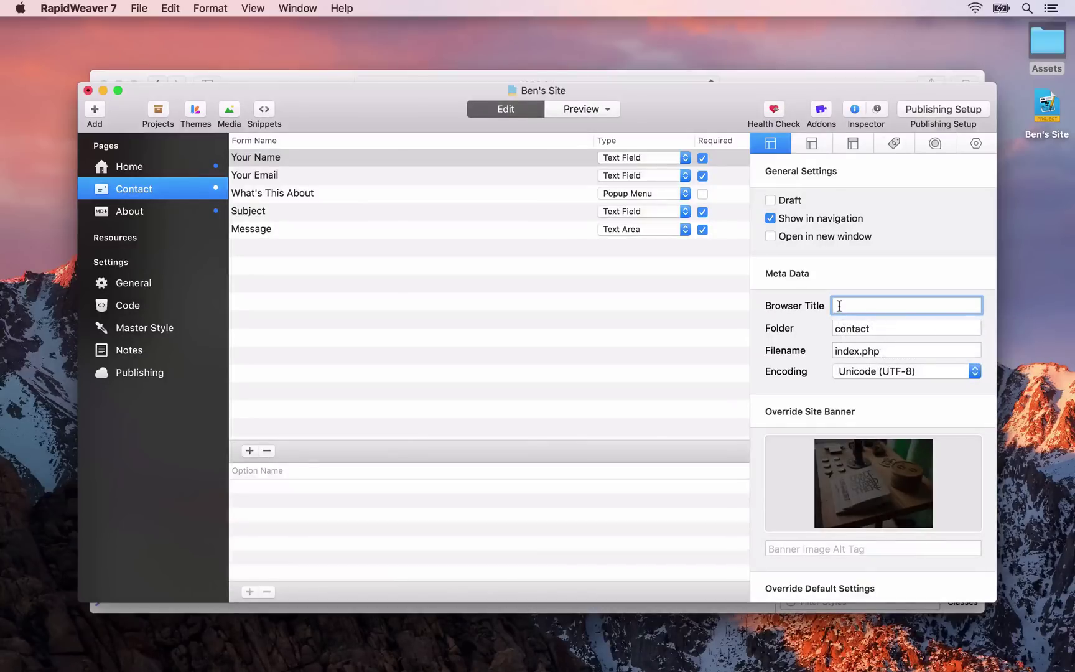
{"action": "type", "text": "Get In Touch With Ben"}
{"action": "key", "text": "Tab"}
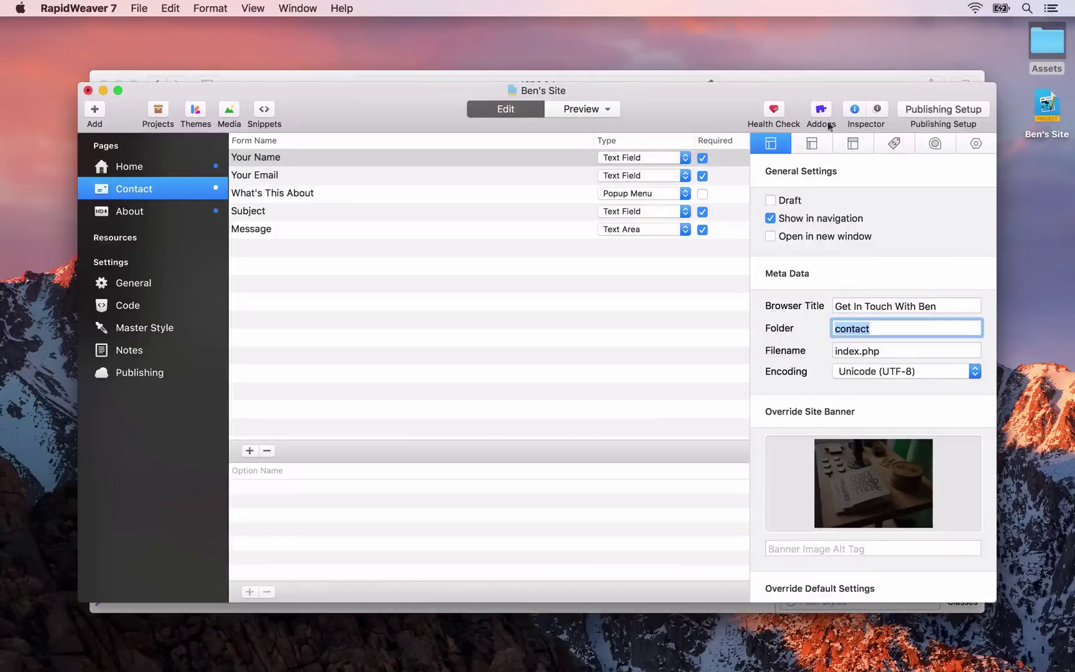
- Refresh the Health Check and go to the missing Description Metatag fix
{"action": "left_click", "coordinate": [770, 118]}
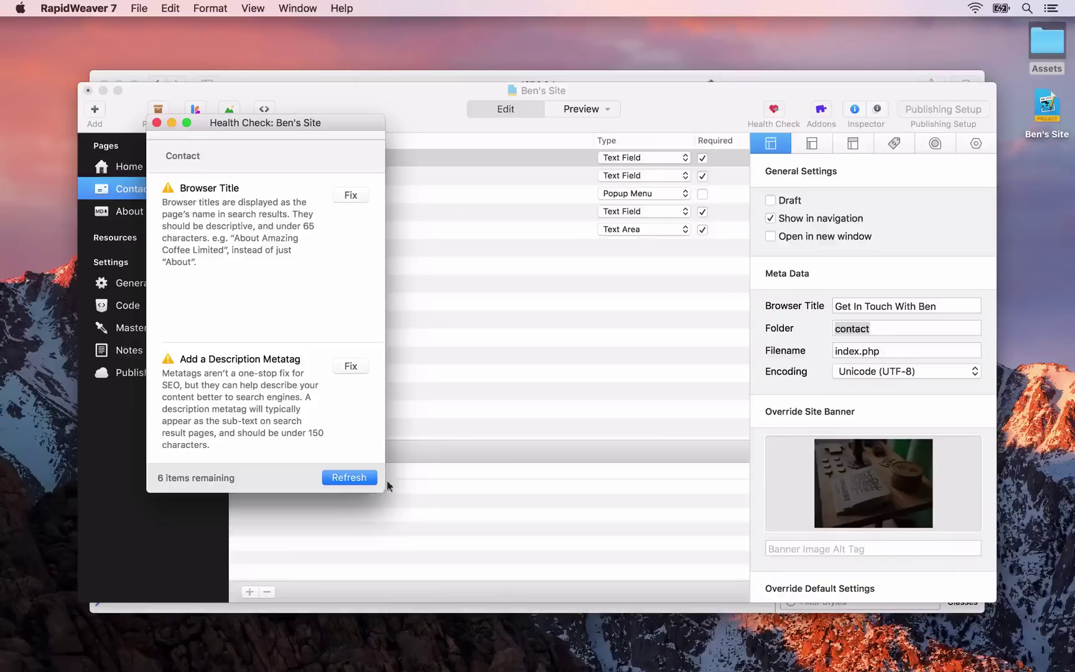
{"action": "left_click", "coordinate": [350, 478]}
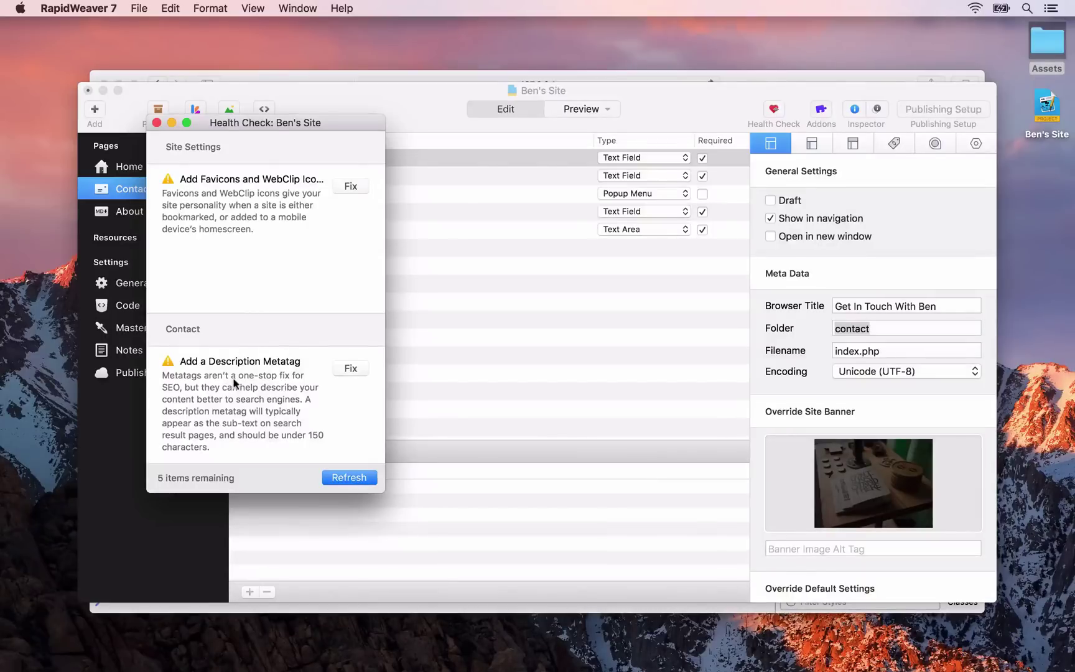
{"action": "scroll", "coordinate": [234, 384], "scroll_direction": "down", "scroll_amount": 2}
{"action": "scroll", "coordinate": [235, 384], "scroll_direction": "down", "scroll_amount": 5}
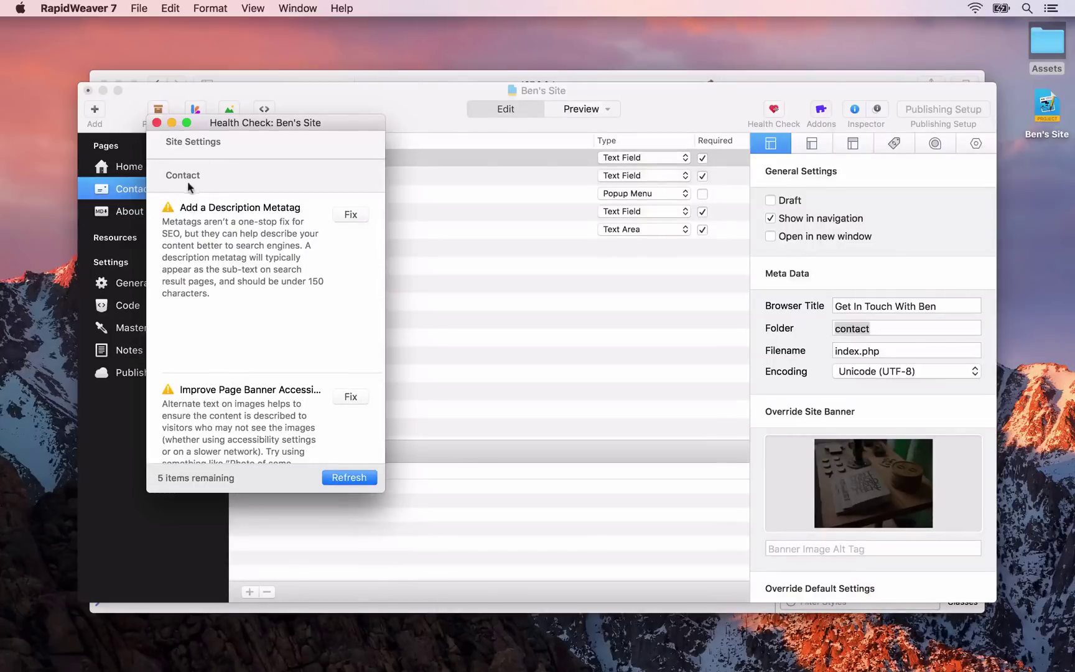
{"action": "left_click", "coordinate": [346, 215]}
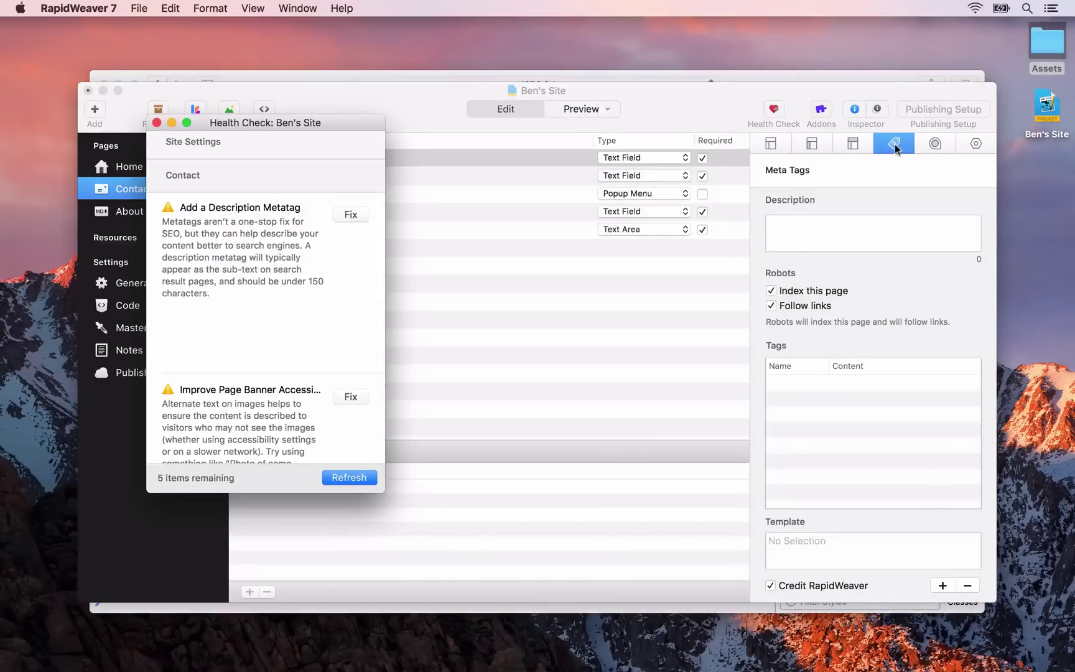
- Copy the lorem ipsum body text from the contact form's Customizable Text header
{"action": "left_click", "coordinate": [860, 225]}
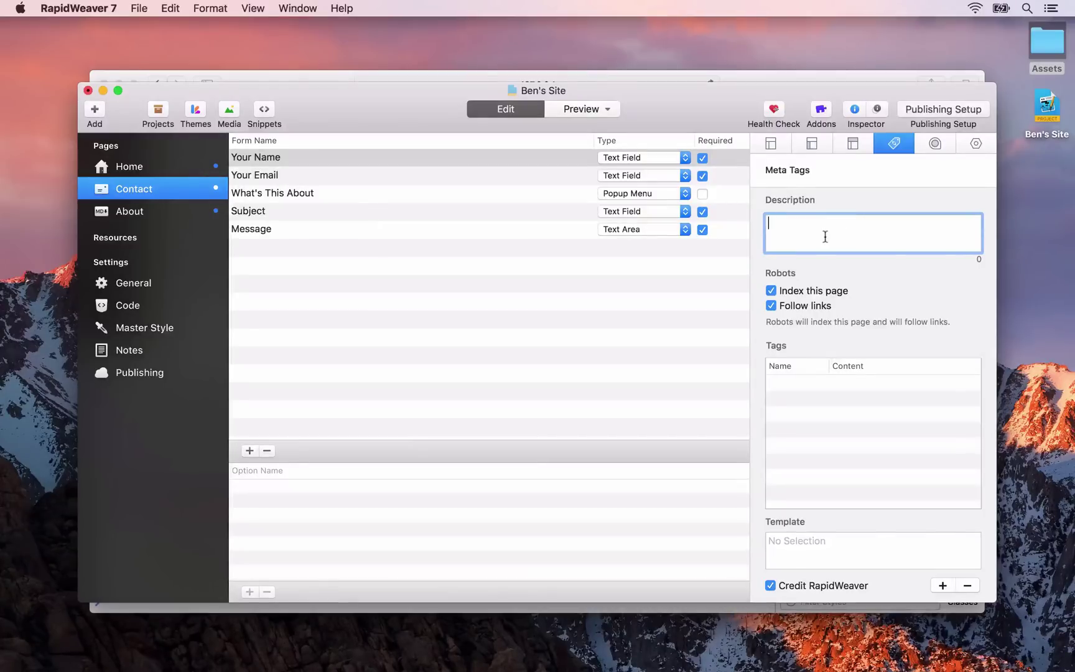
{"action": "left_click", "coordinate": [985, 144]}
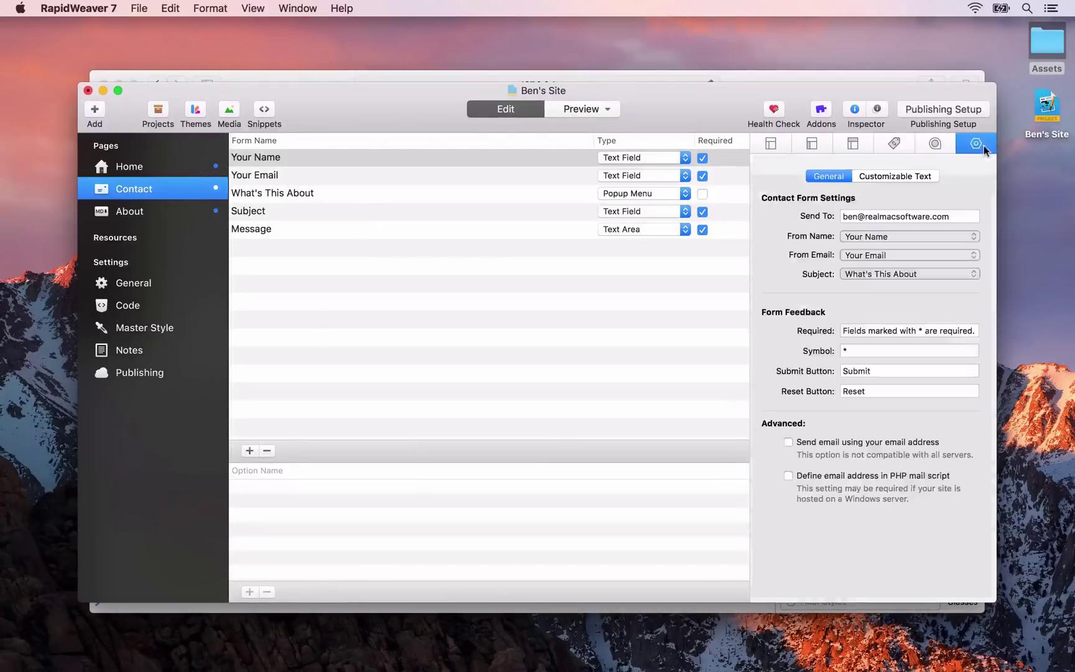
{"action": "left_click", "coordinate": [905, 177]}
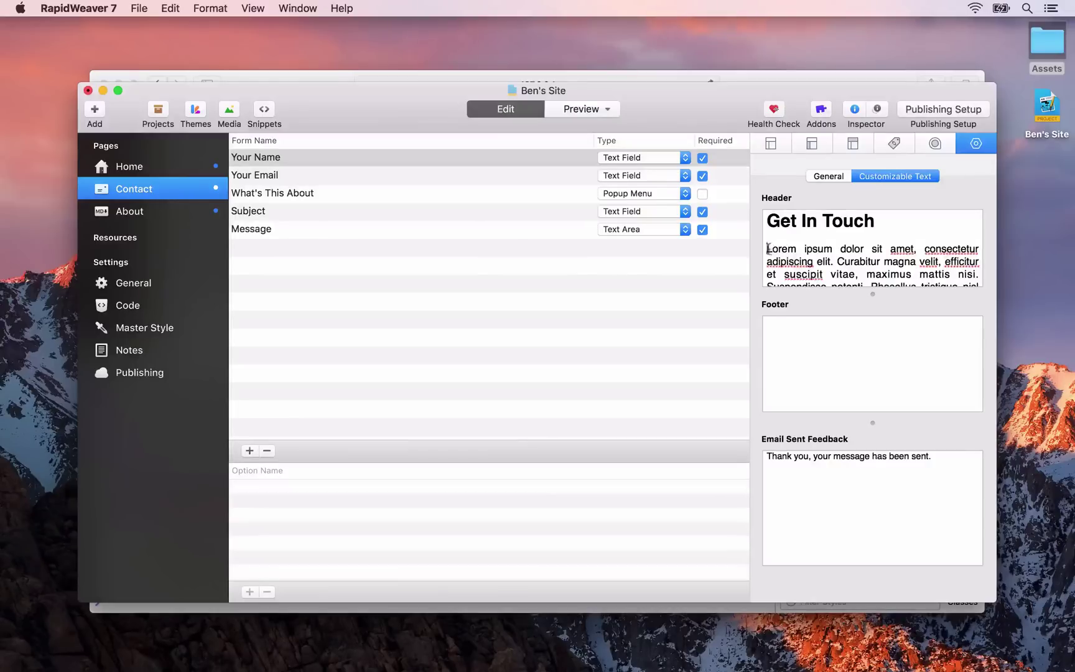
{"action": "left_click_drag", "start_coordinate": [767, 247], "coordinate": [876, 243]}
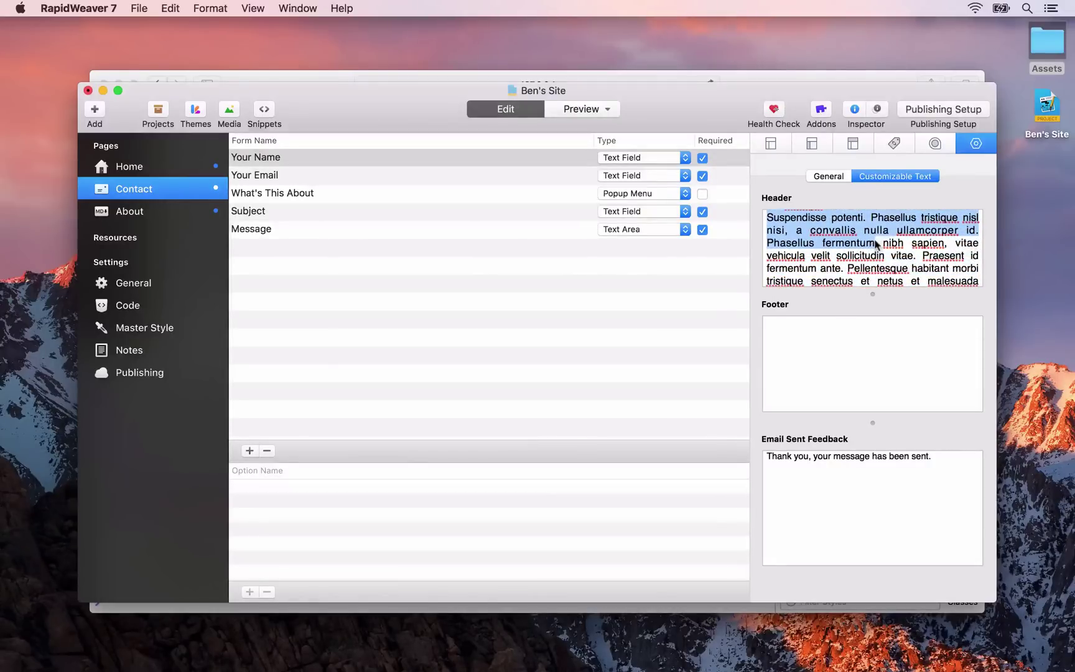
- Paste the header text as the Contact page meta description, trimmed to 108 characters ending in a period
{"action": "left_click", "coordinate": [883, 142]}
{"action": "left_click", "coordinate": [845, 224]}
{"action": "key", "text": "cmd+v"}
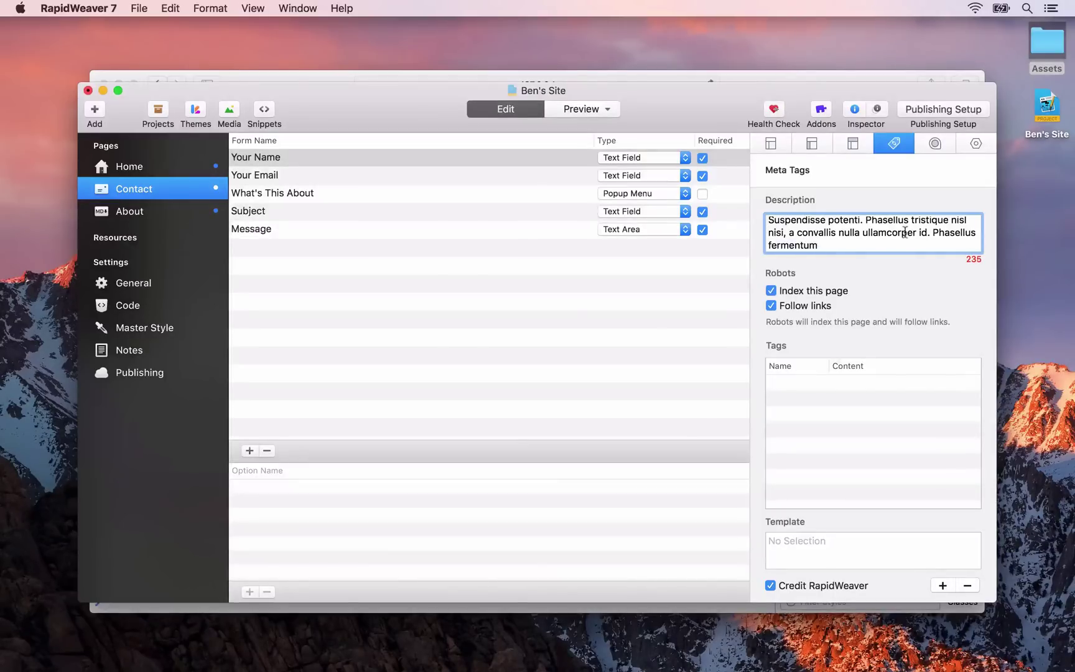
{"action": "left_click_drag", "start_coordinate": [904, 232], "coordinate": [840, 234]}
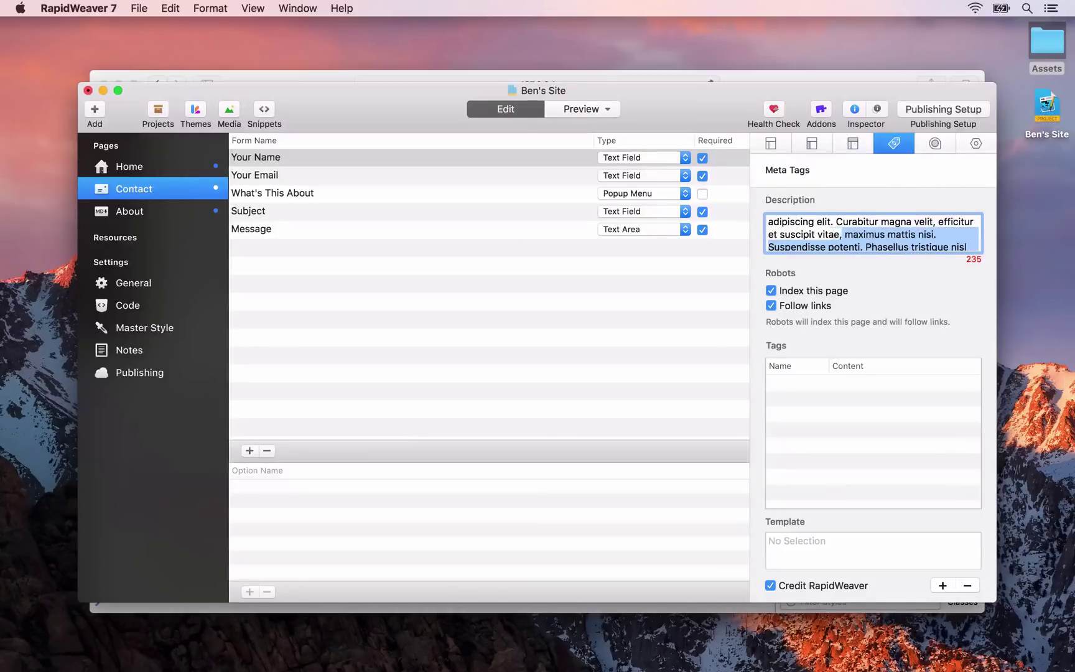
{"action": "key", "text": "BackSpace"}
{"action": "key", "text": "BackSpace"}
{"action": "type", "text": "."}
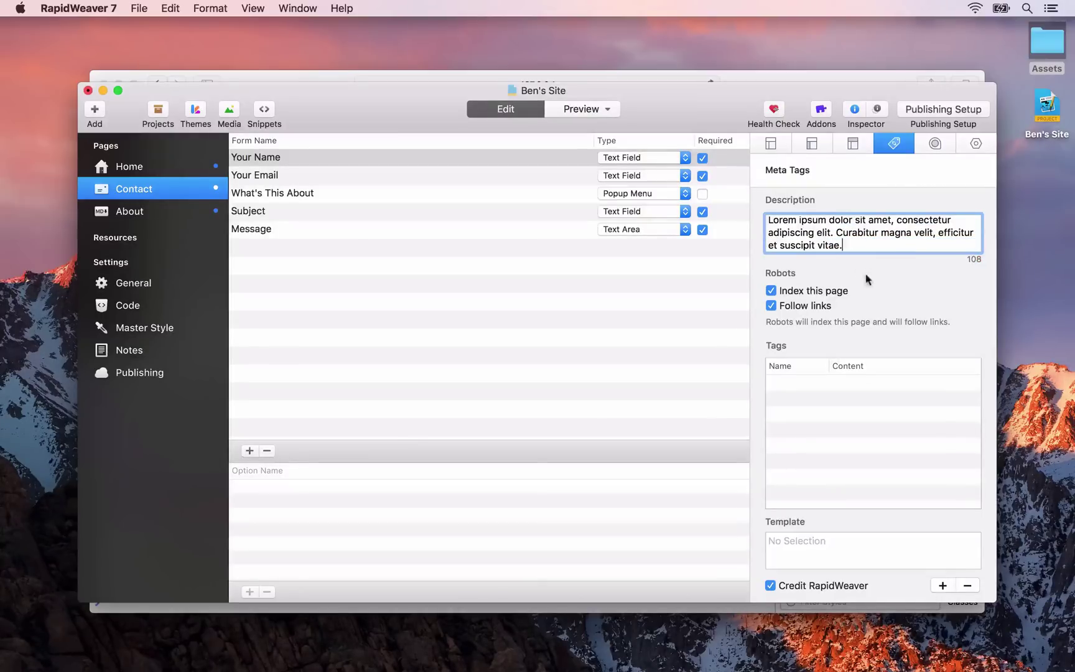
{"action": "left_click", "coordinate": [774, 109]}
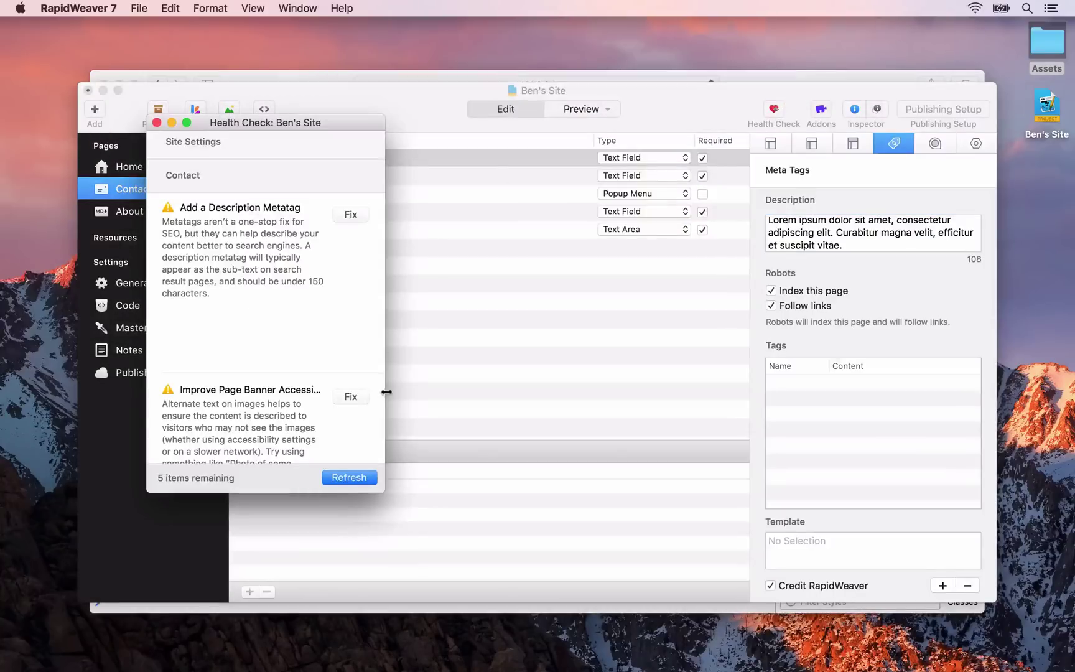
- Give the Contact page banner image alt text about more examples of the owner's work, then refresh Health Check
{"action": "scroll", "coordinate": [298, 393], "scroll_direction": "down", "scroll_amount": 5}
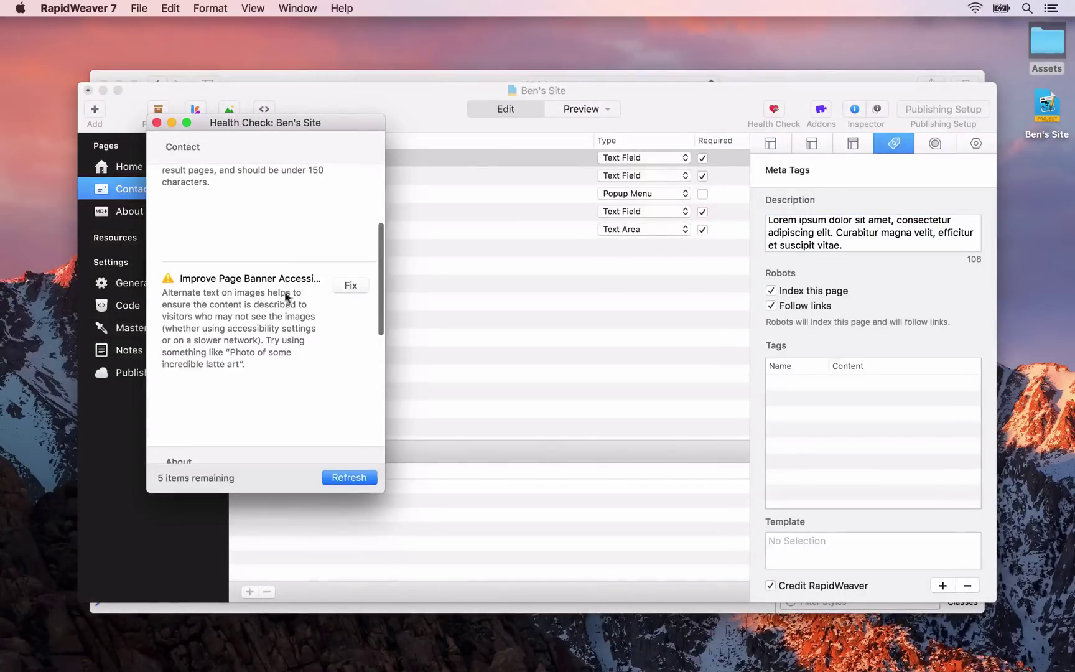
{"action": "left_click", "coordinate": [348, 287]}
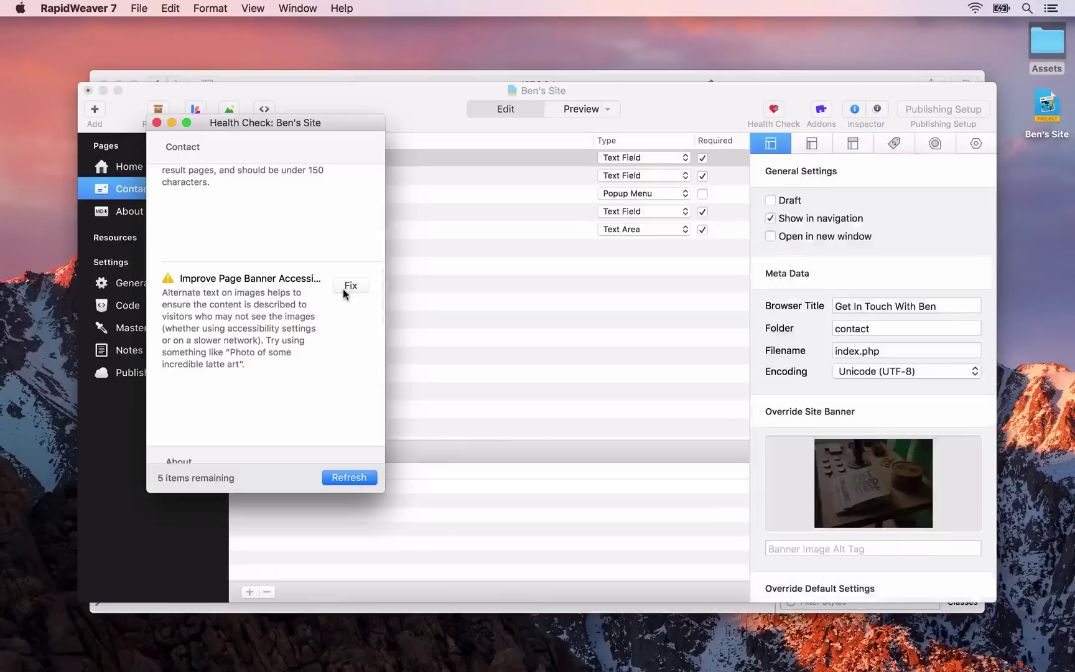
{"action": "left_click", "coordinate": [843, 549]}
{"action": "type", "text": "More examples of Ben's work"}
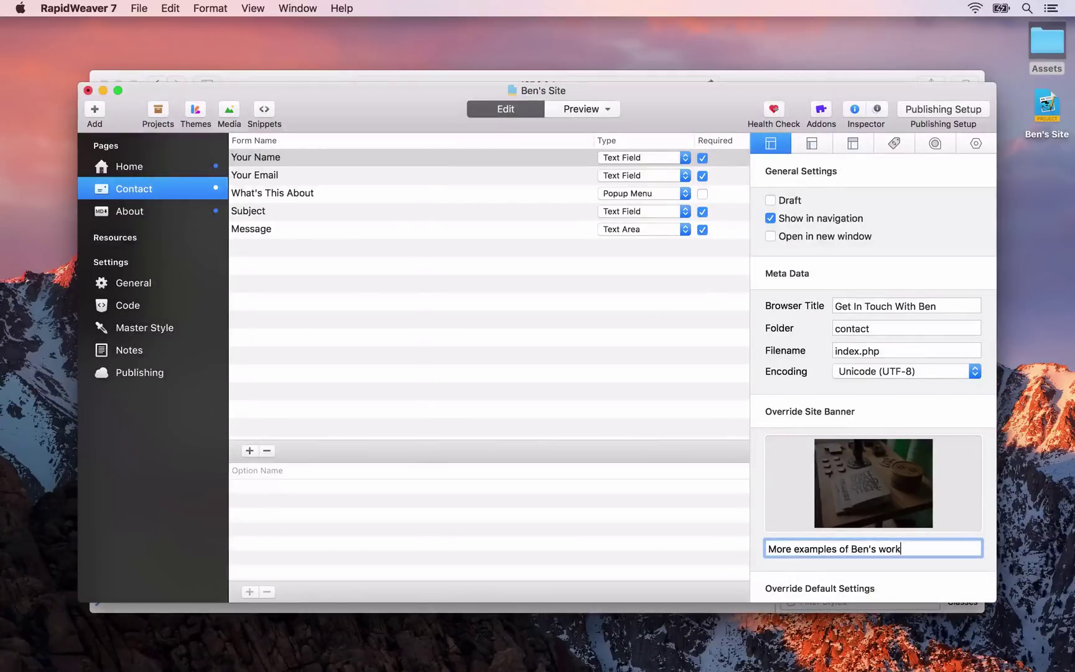
{"action": "left_click", "coordinate": [773, 111]}
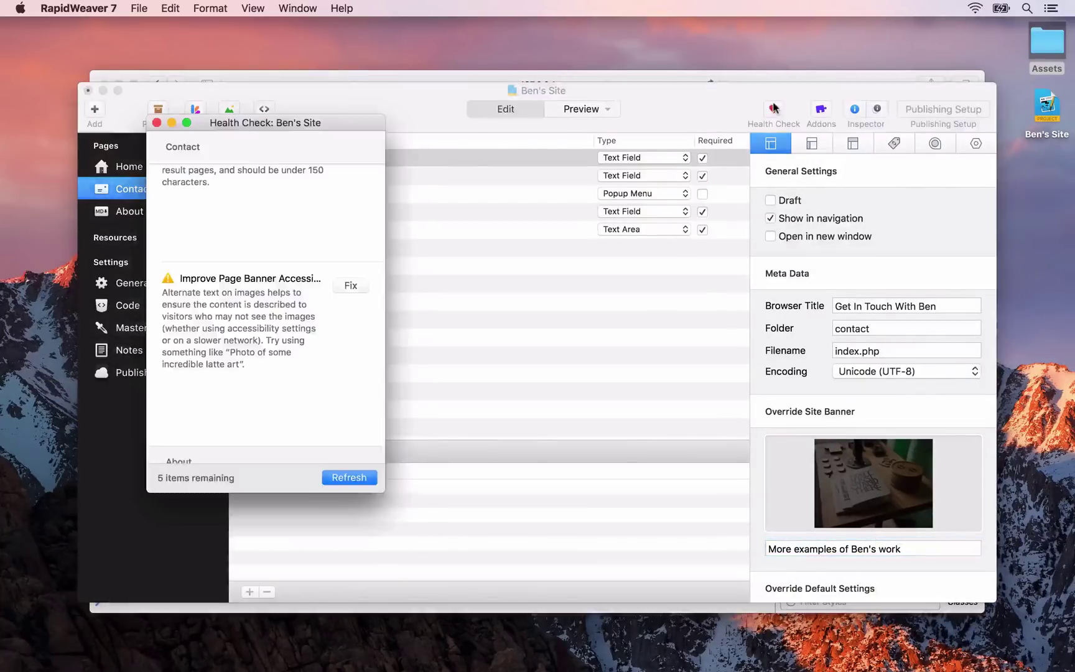
{"action": "left_click", "coordinate": [343, 478]}
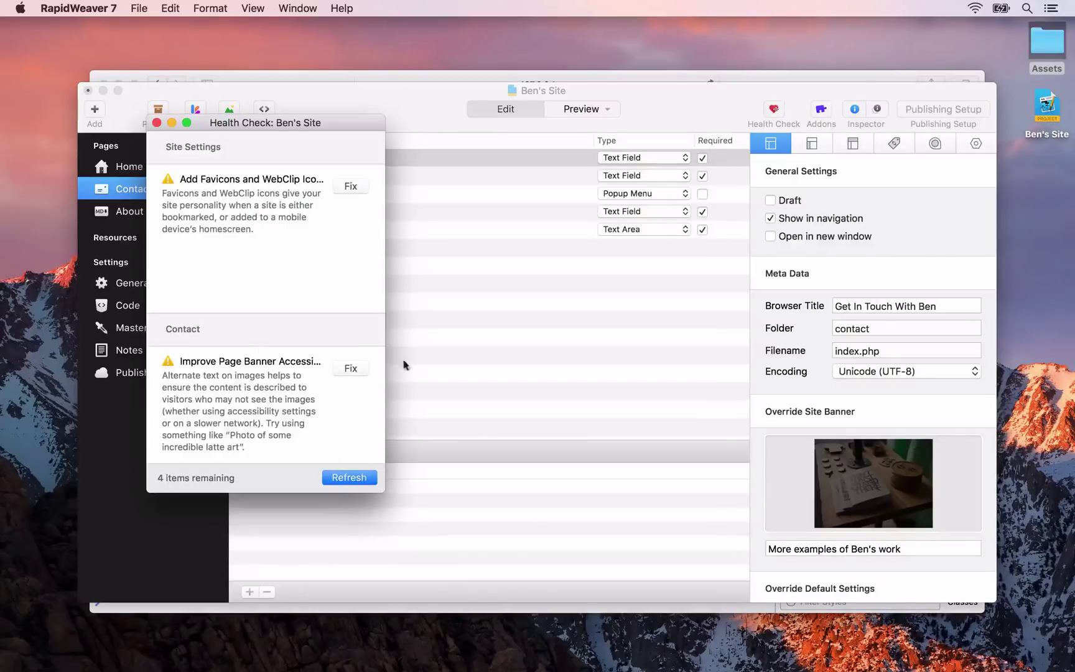
{"action": "scroll", "coordinate": [325, 389], "scroll_direction": "down", "scroll_amount": 5}
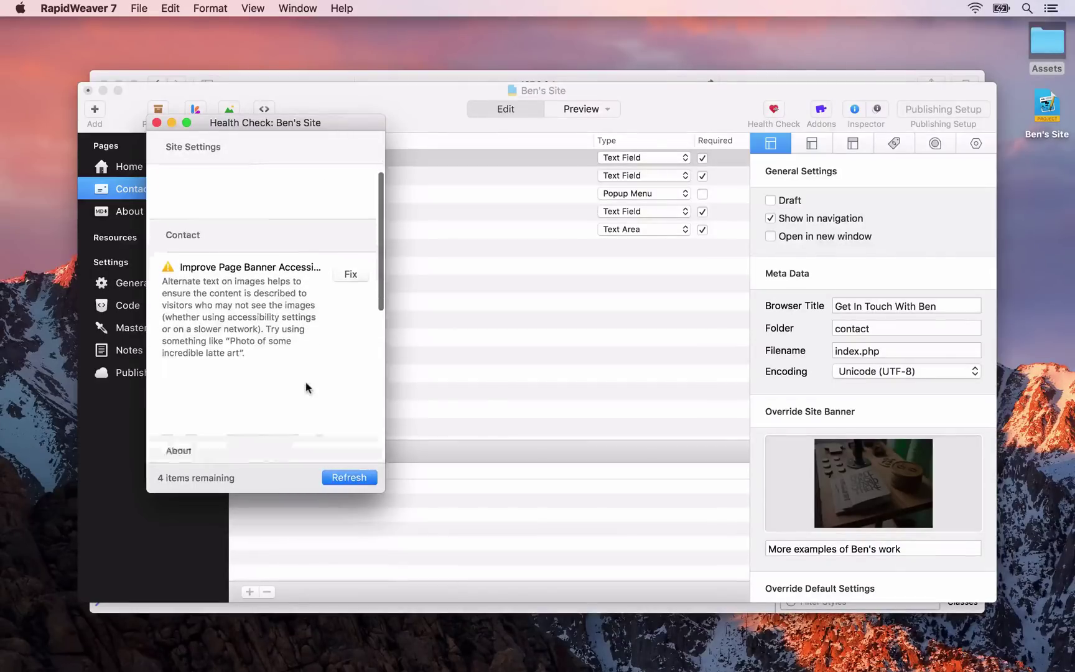
{"action": "scroll", "coordinate": [305, 387], "scroll_direction": "up", "scroll_amount": 6}
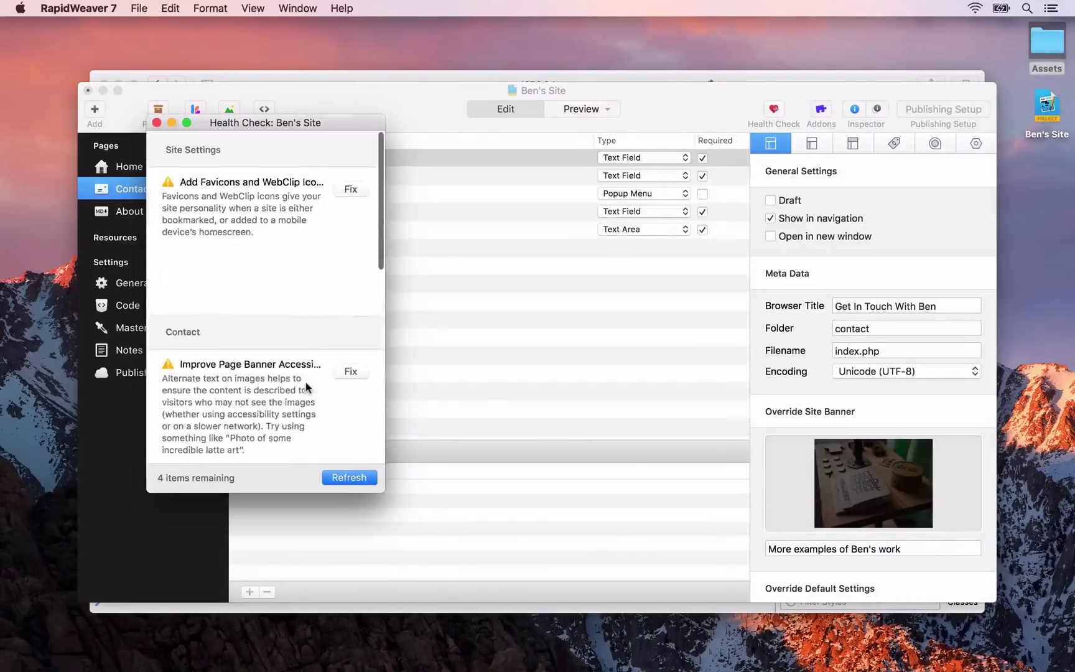